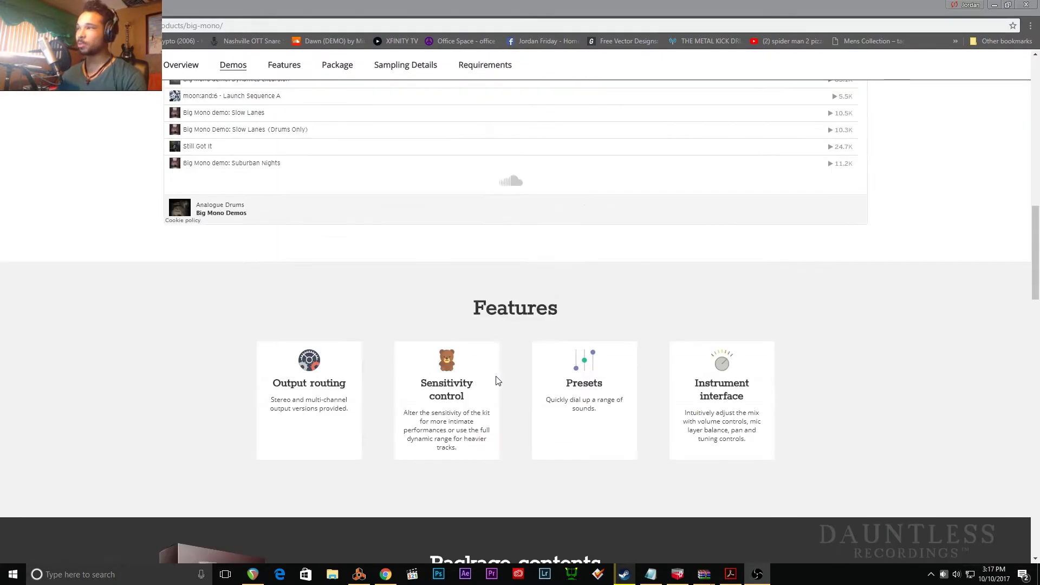
- Review the Big Mono product page, open the kit's free download request form, and close it without submitting
{"action": "scroll", "coordinate": [497, 379], "scroll_direction": "down", "scroll_amount": 6}
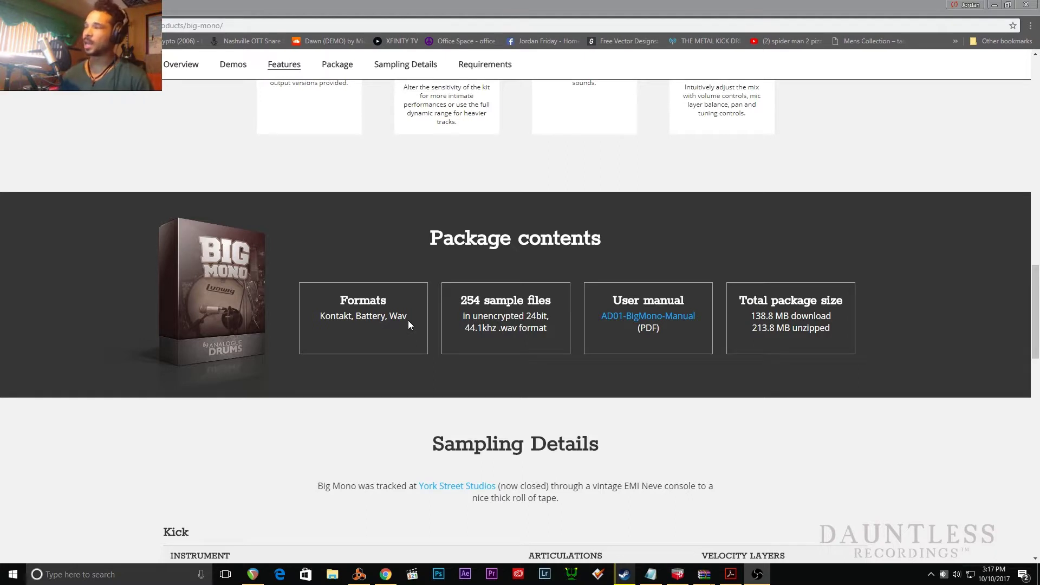
{"action": "scroll", "coordinate": [433, 339], "scroll_direction": "up", "scroll_amount": 10}
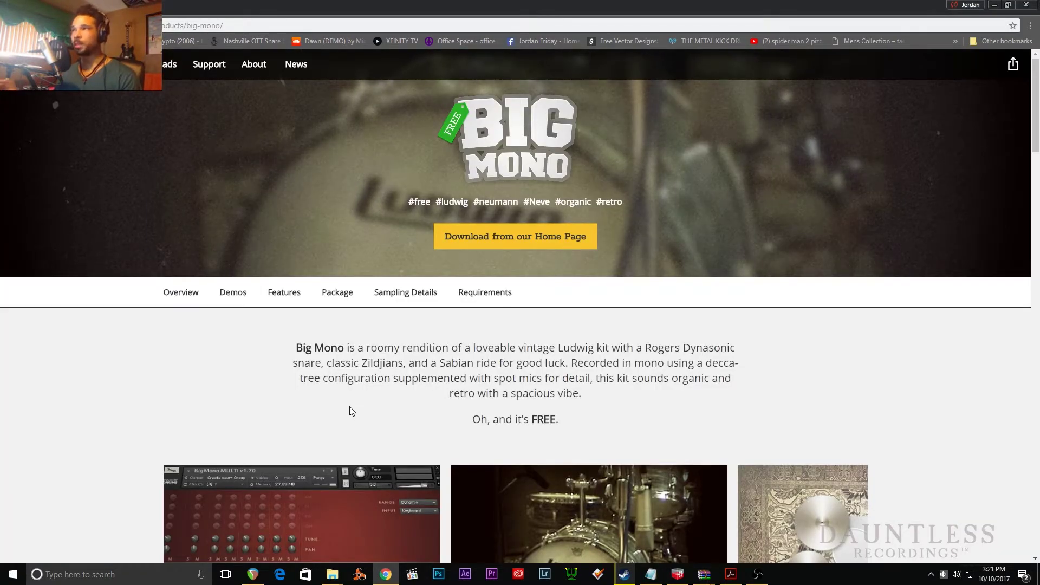
{"action": "left_click", "coordinate": [478, 236]}
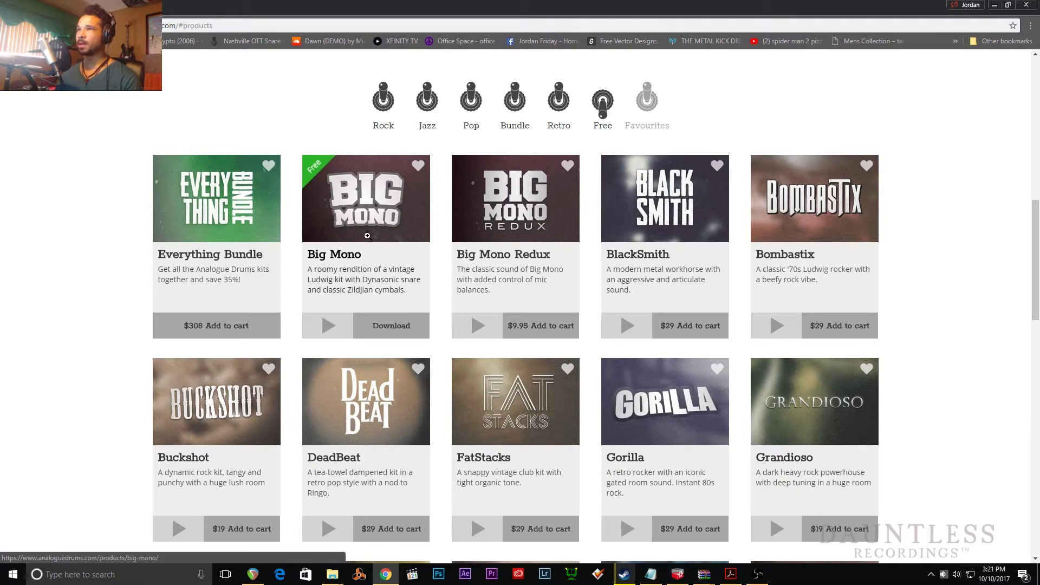
{"action": "left_click", "coordinate": [382, 329]}
{"action": "left_click", "coordinate": [382, 329]}
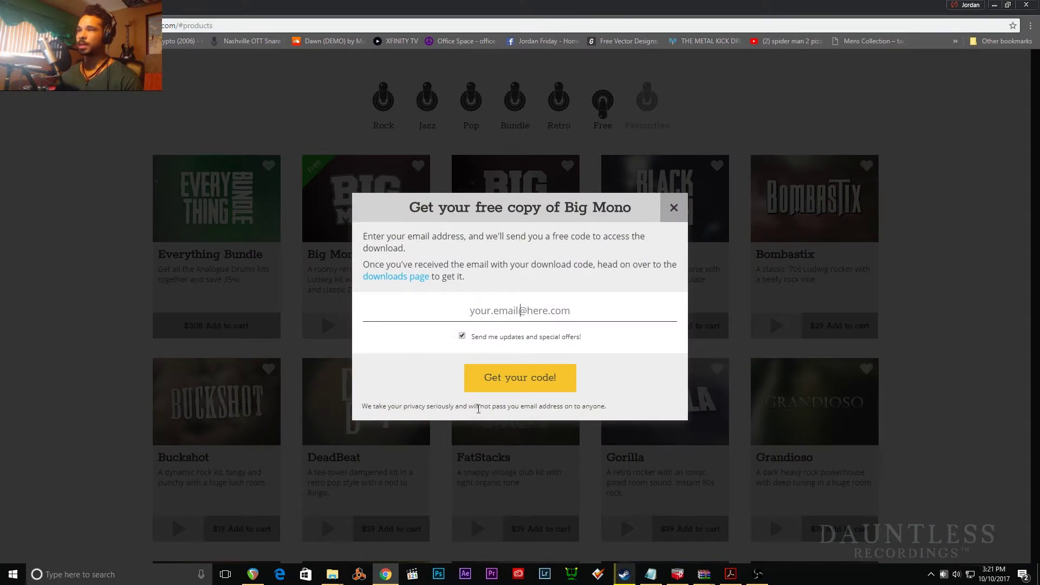
{"action": "left_click", "coordinate": [523, 304]}
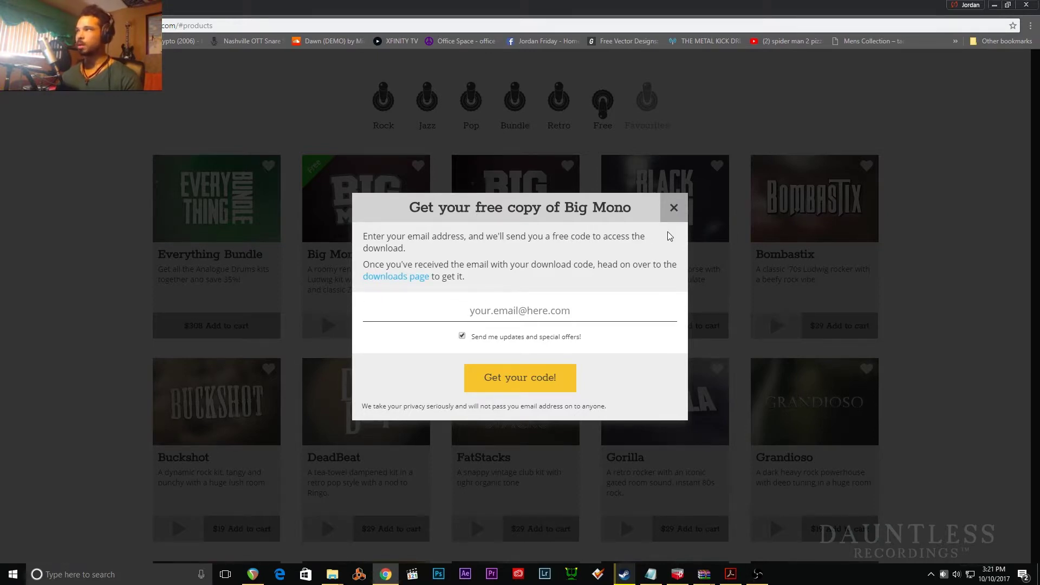
{"action": "left_click", "coordinate": [673, 207]}
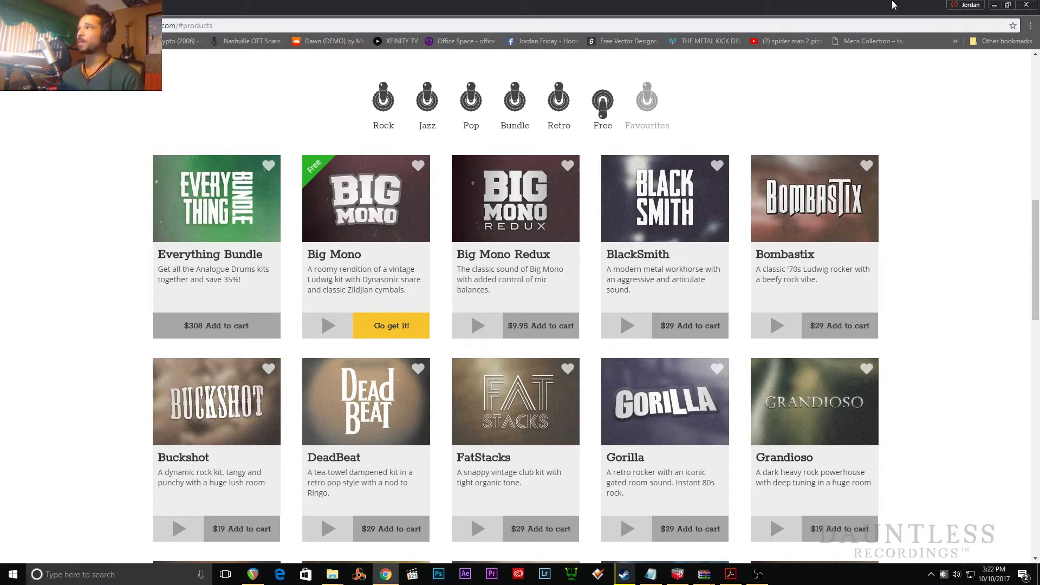
- Switch to File Explorer and open the Wav folder of the downloaded AD01-BigMono-v1.70 package, under Analogue Drums and Big Mono
{"action": "mouse_move", "coordinate": [332, 573]}
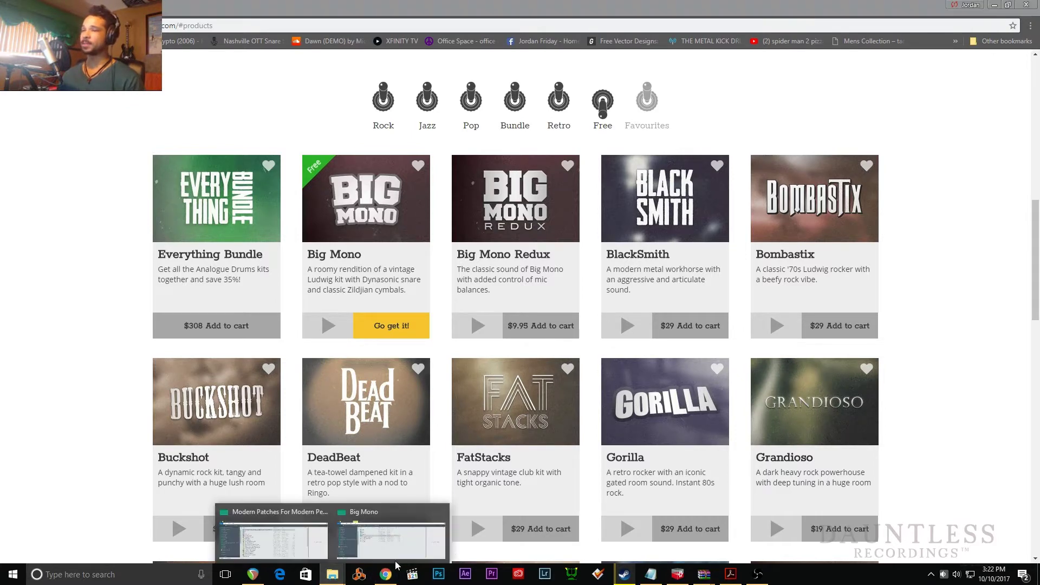
{"action": "left_click", "coordinate": [402, 501]}
{"action": "left_click", "coordinate": [315, 260]}
{"action": "left_click", "coordinate": [254, 136]}
{"action": "double_click", "coordinate": [269, 168]}
{"action": "double_click", "coordinate": [271, 168]}
{"action": "left_click", "coordinate": [260, 214]}
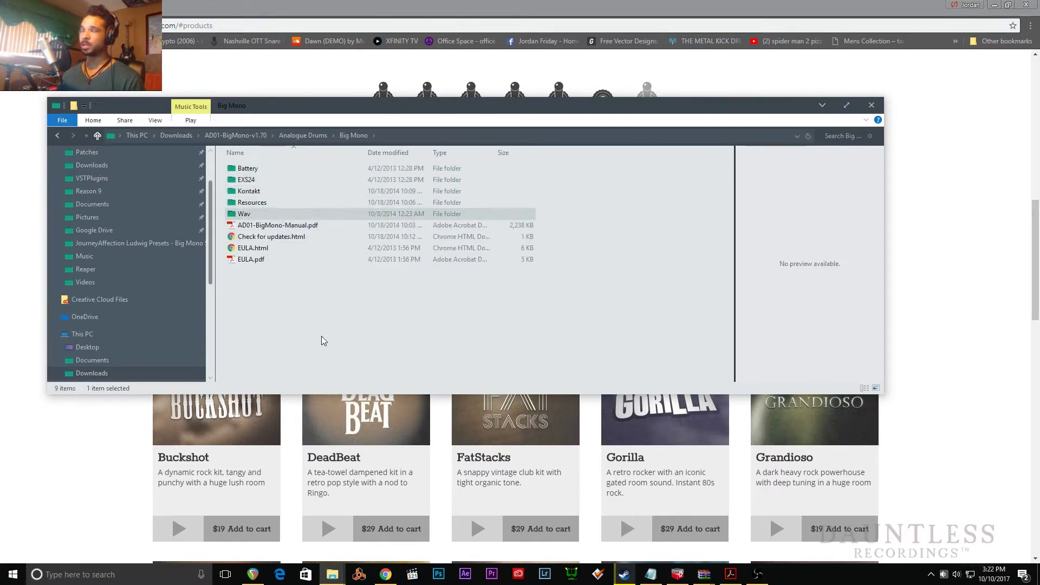
{"action": "double_click", "coordinate": [260, 214]}
- Look through the WAV drum samples and return to the parent Big Mono folder
{"action": "scroll", "coordinate": [304, 241], "scroll_direction": "down", "scroll_amount": 20}
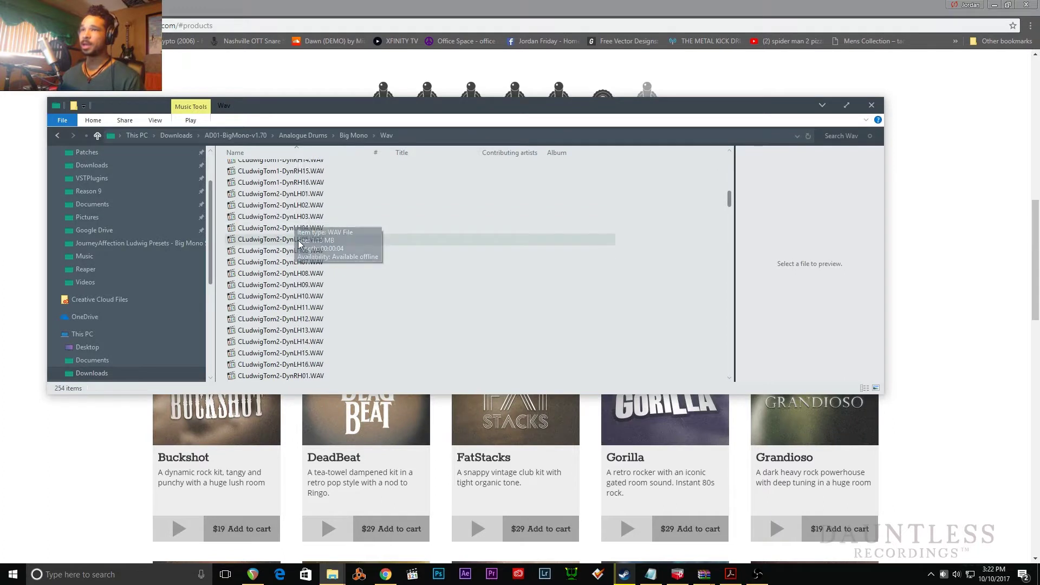
{"action": "scroll", "coordinate": [304, 242], "scroll_direction": "up", "scroll_amount": 15}
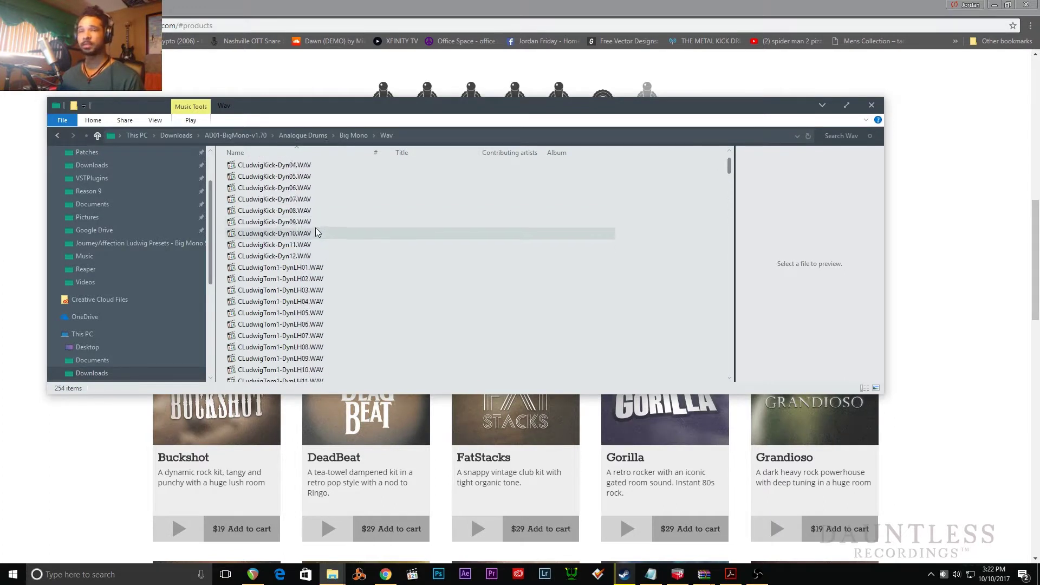
{"action": "left_click", "coordinate": [355, 135]}
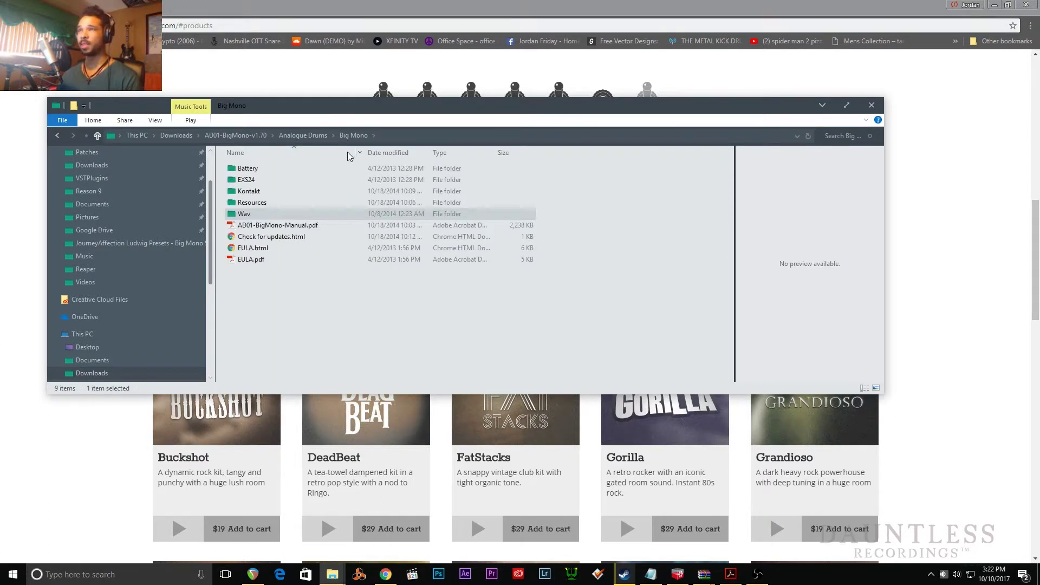
{"action": "right_click", "coordinate": [265, 214]}
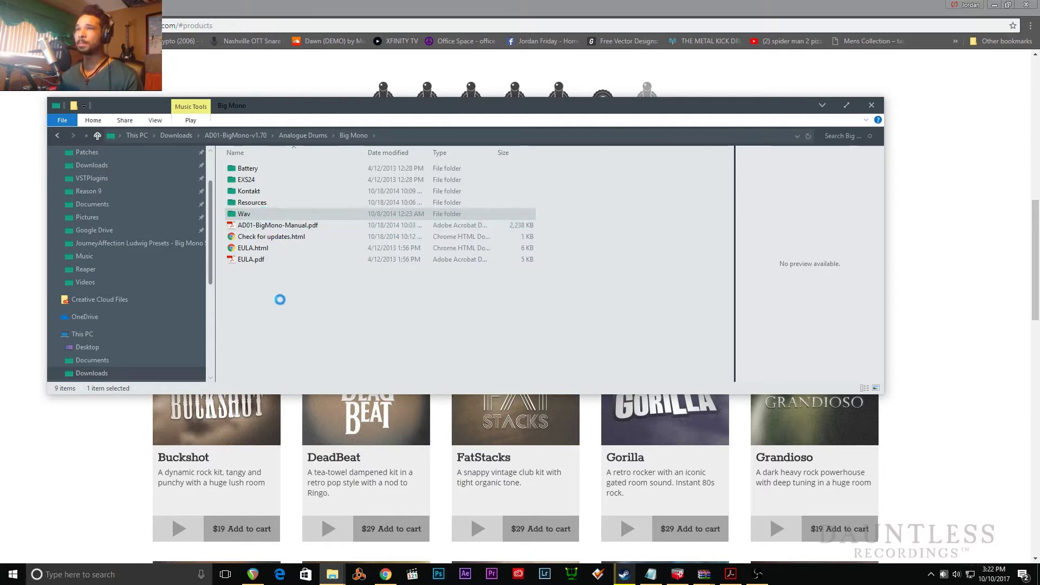
{"action": "left_click", "coordinate": [292, 499]}
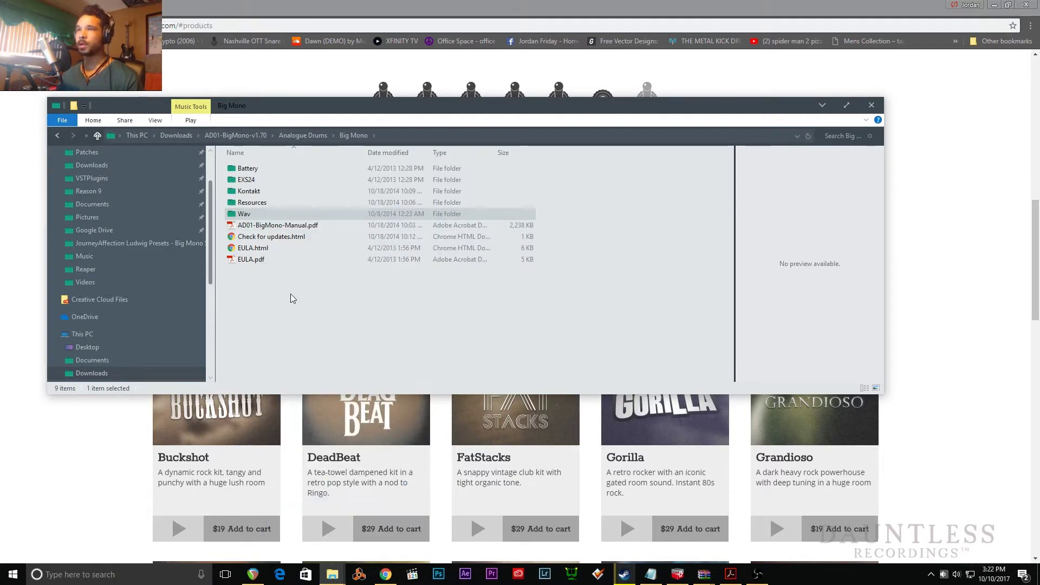
{"action": "left_click", "coordinate": [276, 303]}
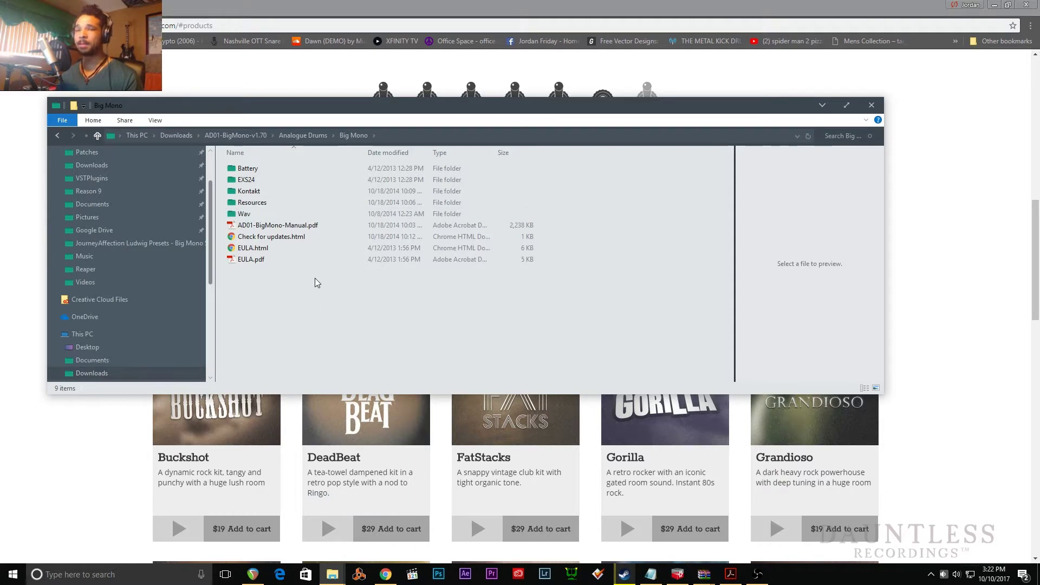
- Go to the Samples 2 folder inside Music, Reason, Things
{"action": "left_click", "coordinate": [84, 255]}
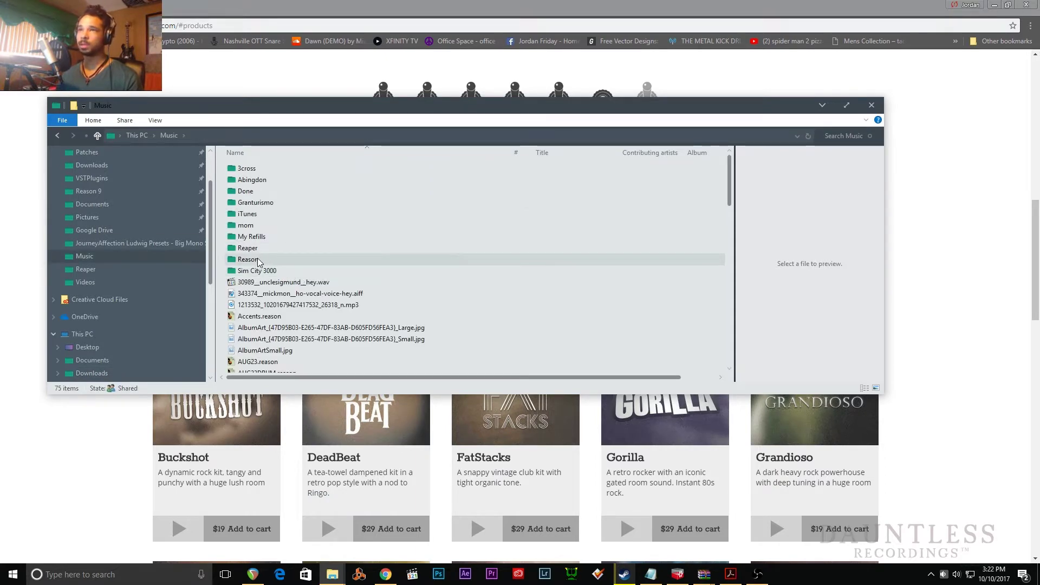
{"action": "double_click", "coordinate": [266, 259]}
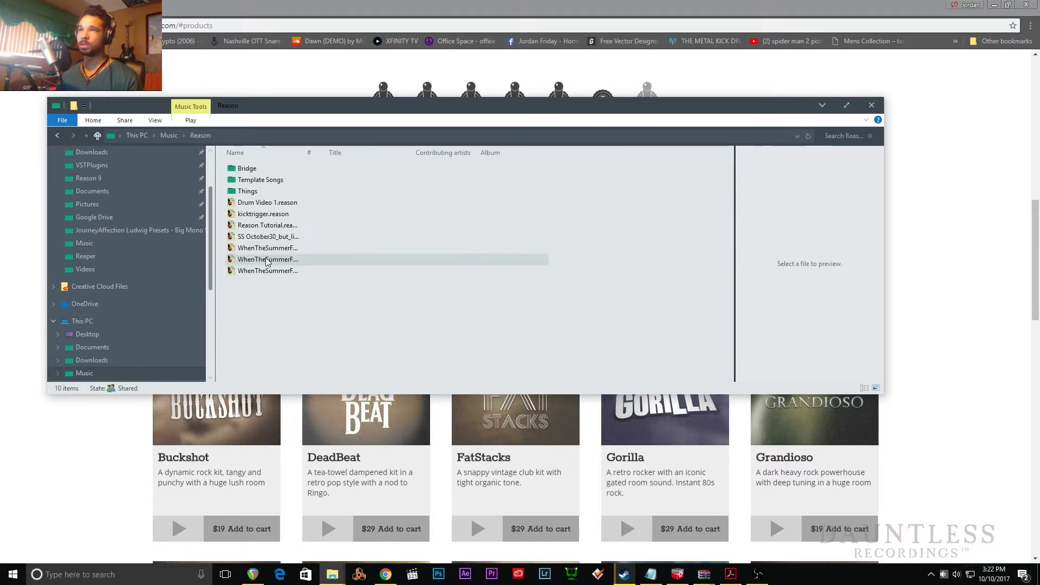
{"action": "double_click", "coordinate": [250, 191]}
{"action": "double_click", "coordinate": [262, 271]}
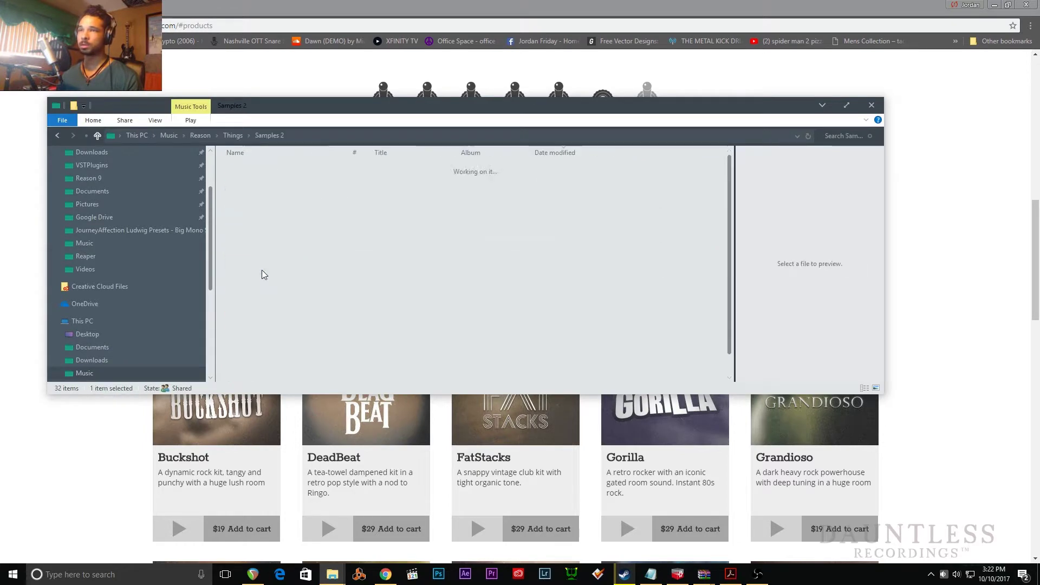
- Rename the Big Mono Ludwig Kit folder as Big Mono Ludwig Kit_COOL
{"action": "left_click", "coordinate": [270, 215]}
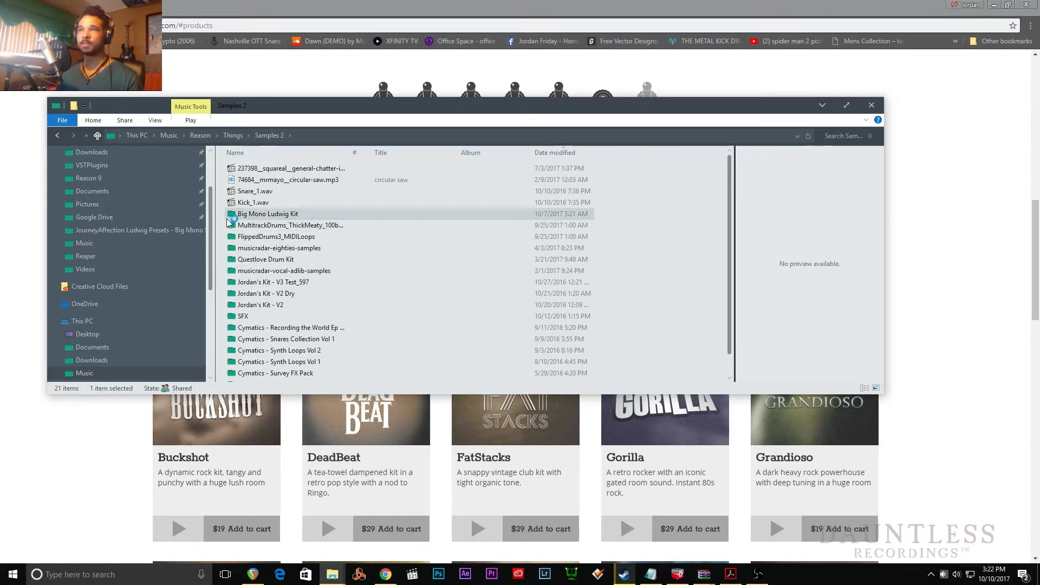
{"action": "double_click", "coordinate": [246, 215]}
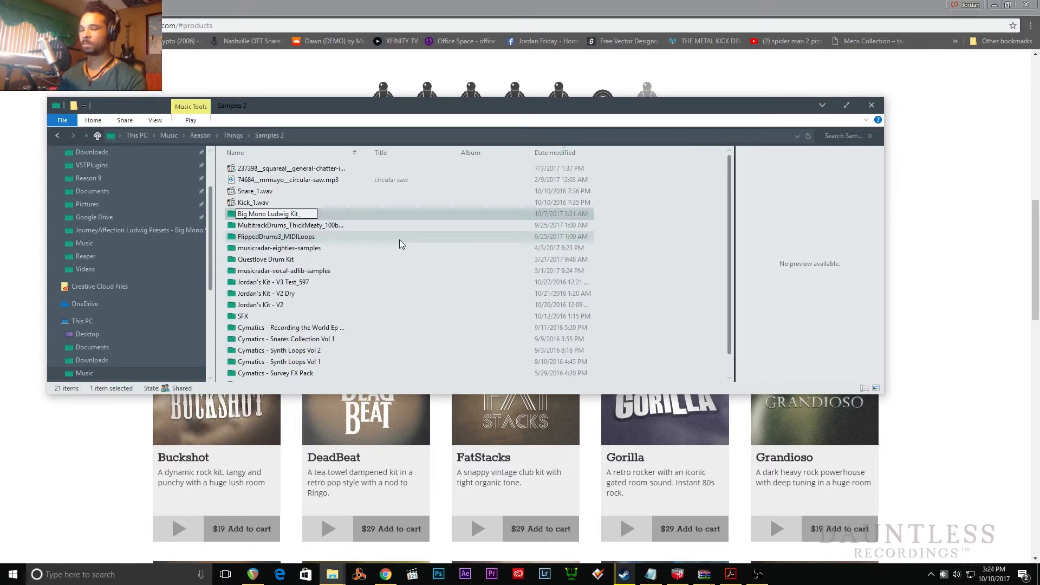
{"action": "type", "text": "_COOL"}
{"action": "key", "text": "Return"}
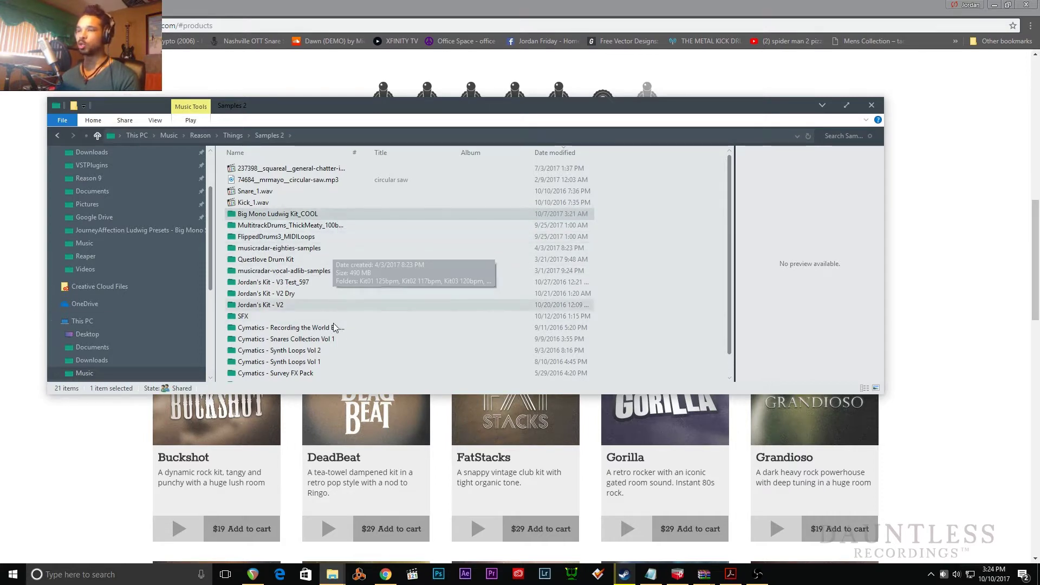
- Launch Reason 9 with a new song
{"action": "right_click", "coordinate": [361, 575]}
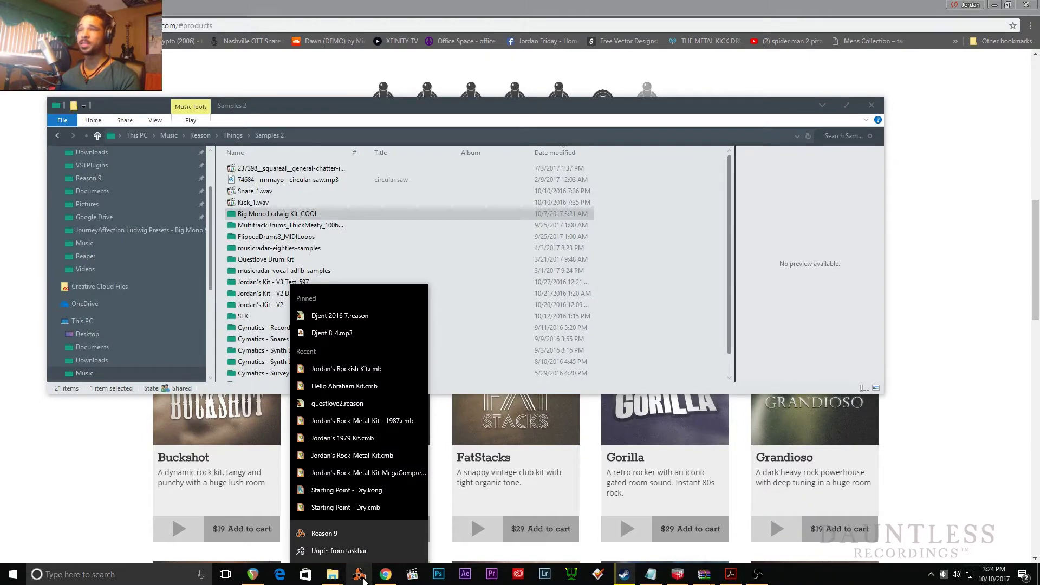
{"action": "left_click", "coordinate": [325, 533]}
{"action": "left_click", "coordinate": [474, 328]}
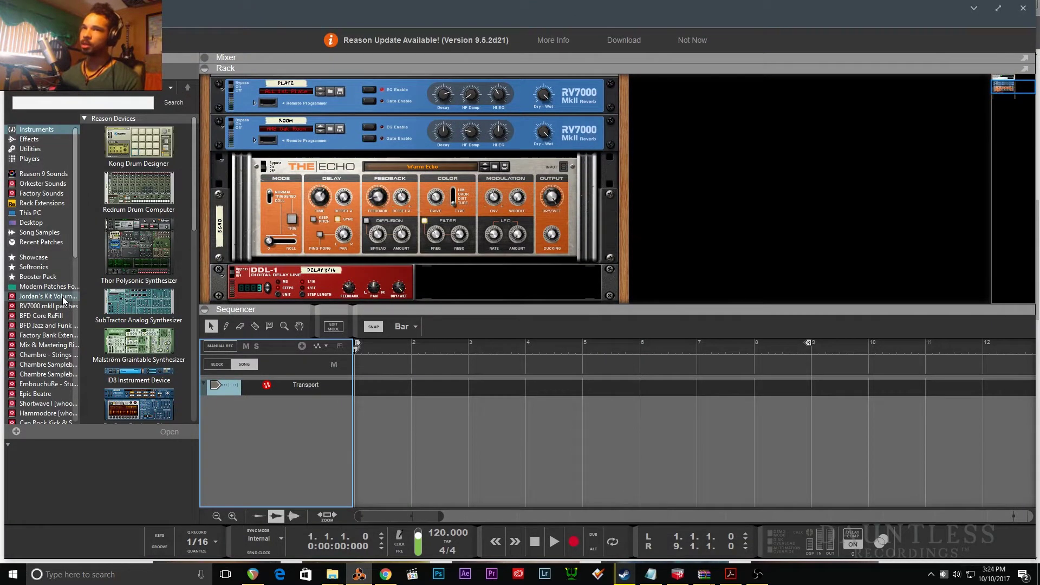
- Load the Starting Point - Dry.cmb Combinator patch from the JourneyAffection Ludwig Presets folder in Modern Patches into the rack
{"action": "left_click", "coordinate": [49, 294]}
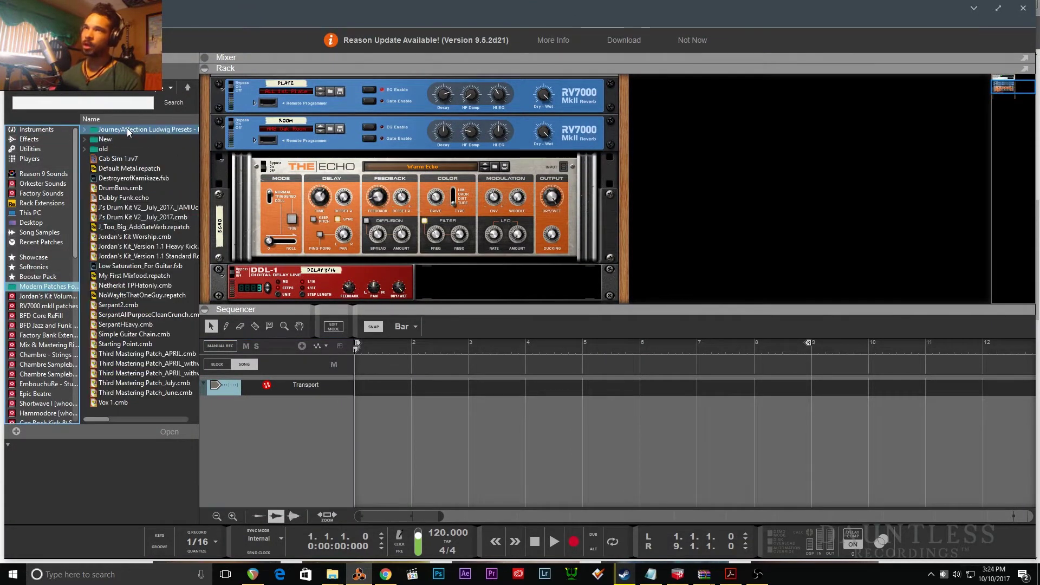
{"action": "double_click", "coordinate": [89, 139]}
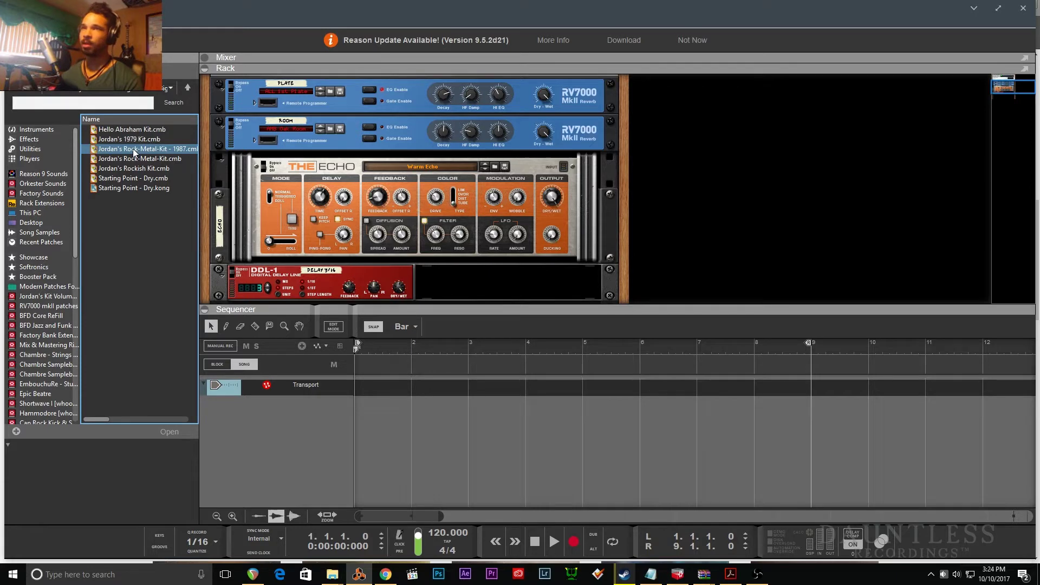
{"action": "left_click_drag", "start_coordinate": [156, 183], "coordinate": [758, 184]}
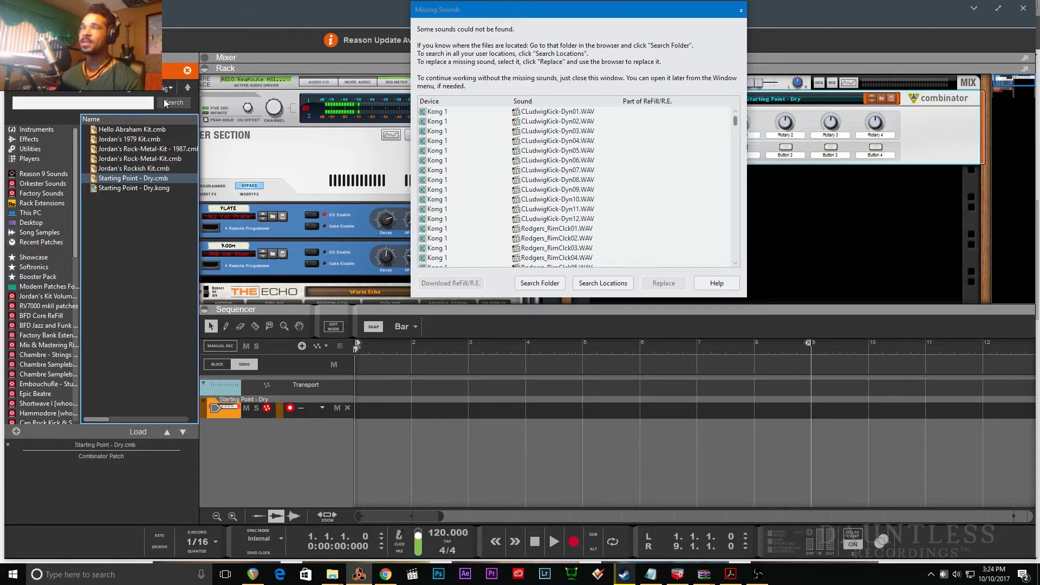
- Relink the patch's missing sounds by searching the Samples 2 folder, and close the Missing Sounds window
{"action": "left_click", "coordinate": [187, 87]}
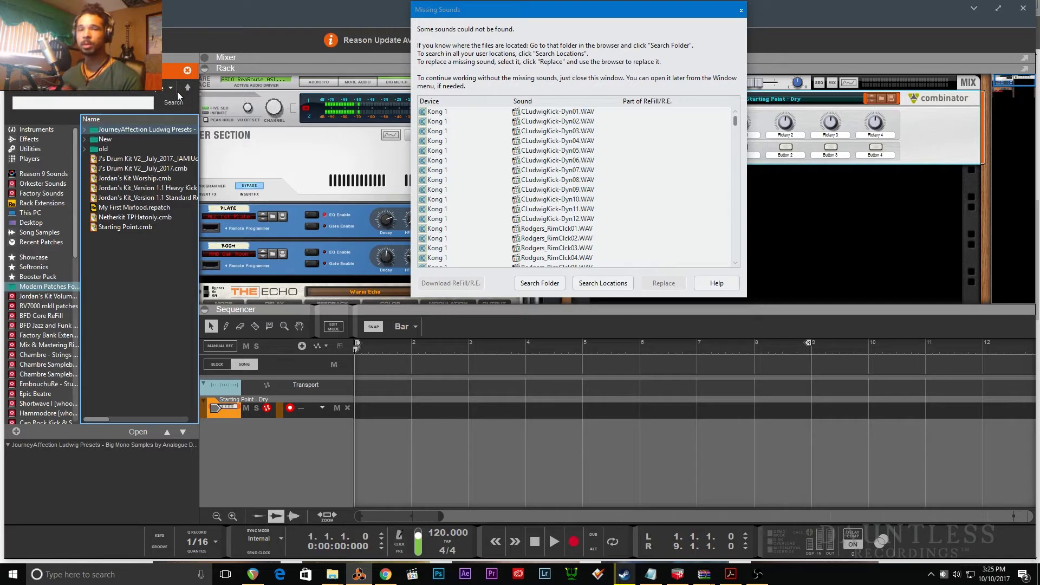
{"action": "scroll", "coordinate": [38, 255], "scroll_direction": "down", "scroll_amount": 10}
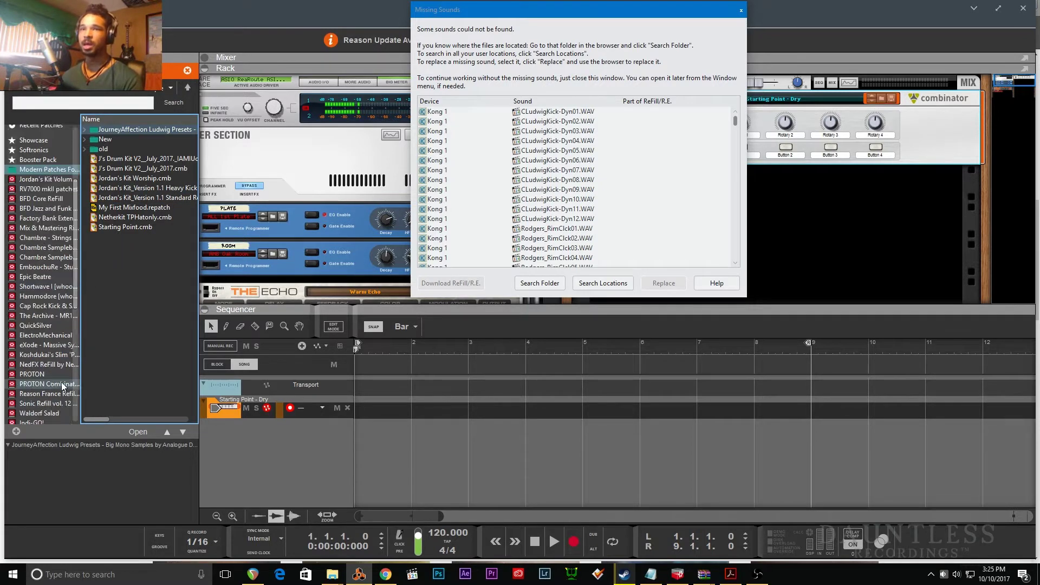
{"action": "left_click", "coordinate": [33, 321]}
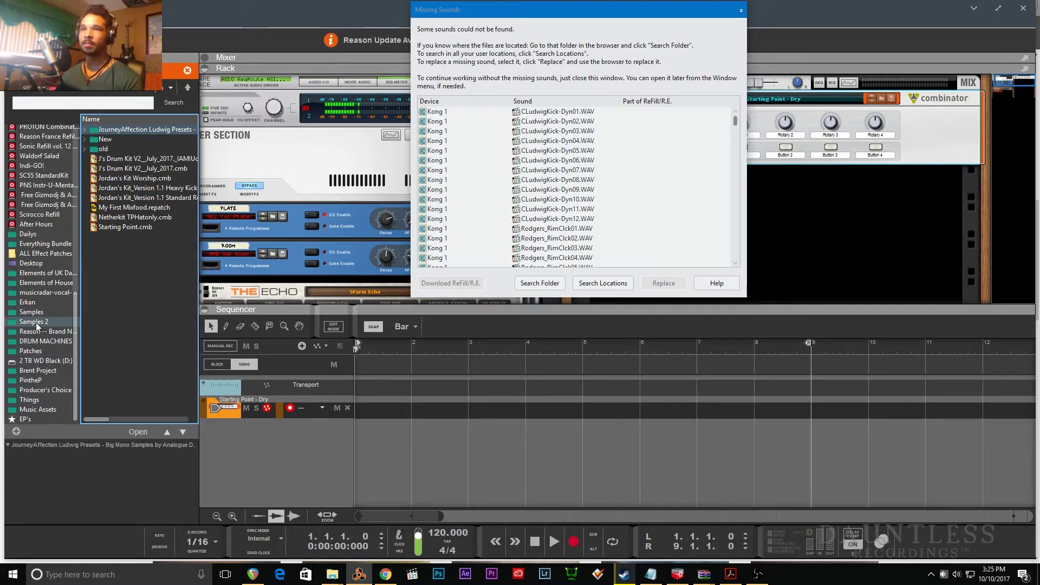
{"action": "left_click", "coordinate": [123, 348]}
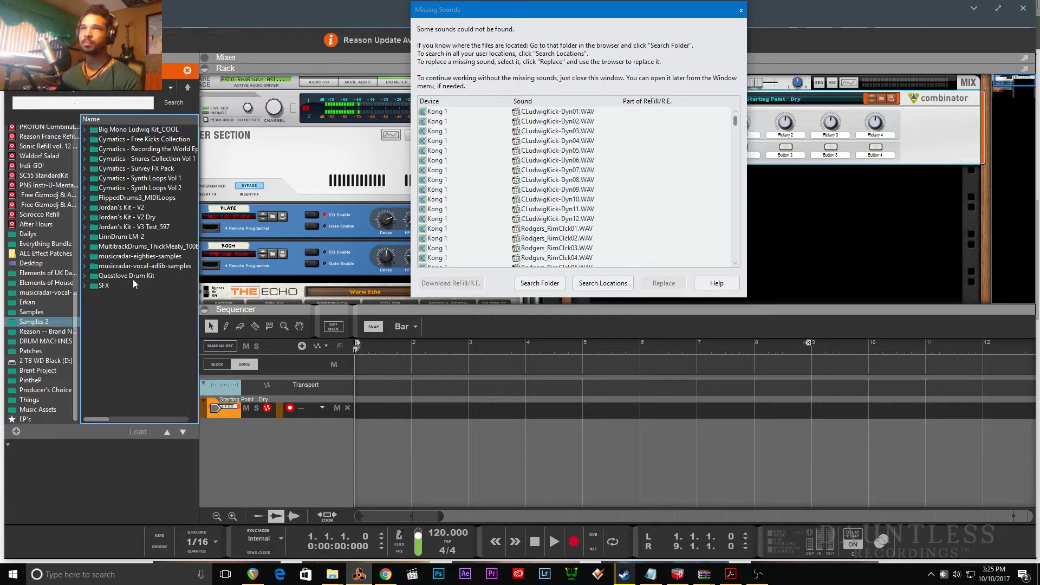
{"action": "left_click", "coordinate": [546, 280]}
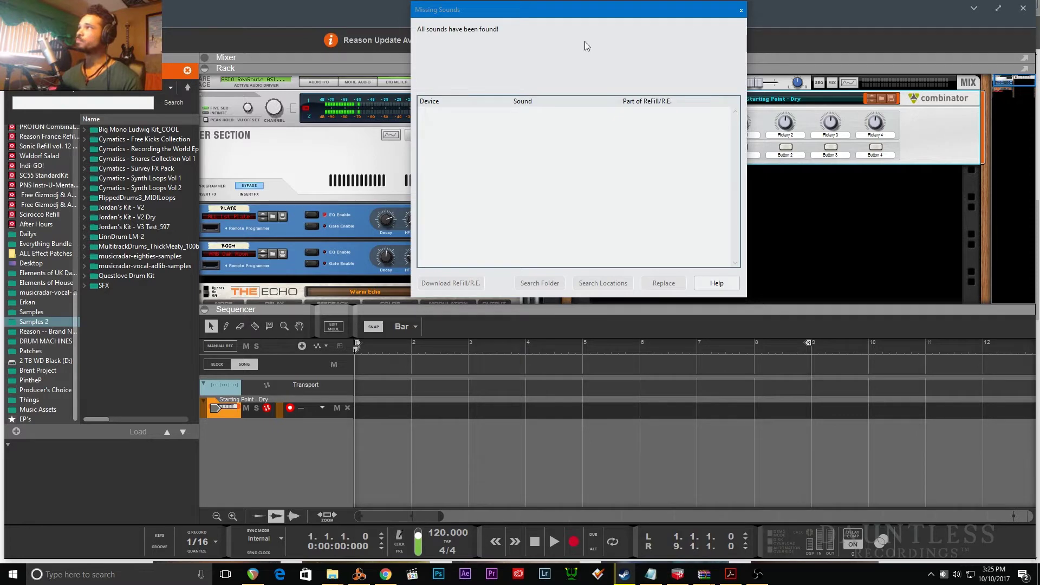
{"action": "left_click", "coordinate": [741, 11]}
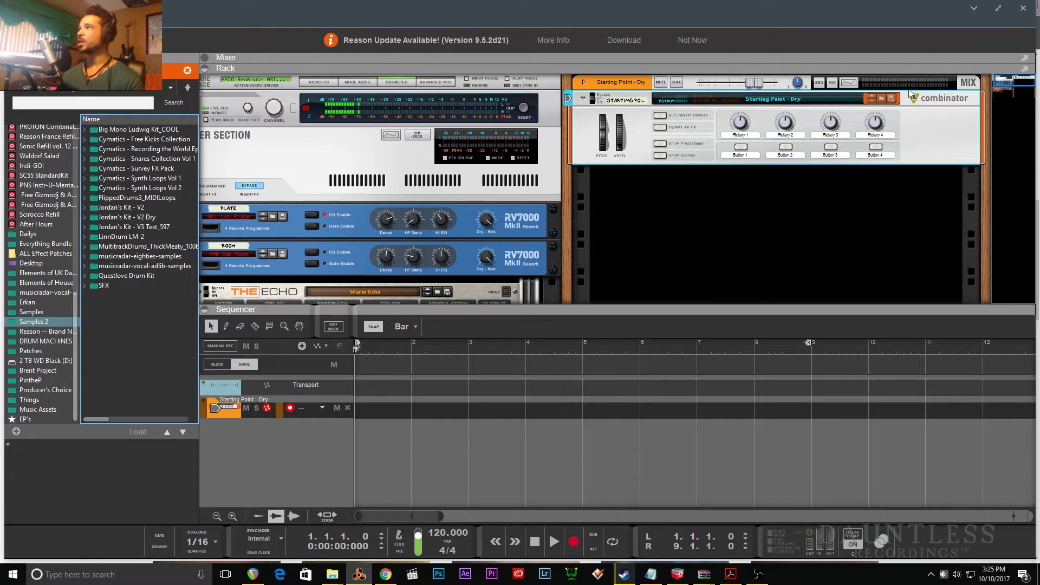
- Start saving the Combinator patch, creating and opening a new folder named Converted as its destination
{"action": "left_click", "coordinate": [891, 99]}
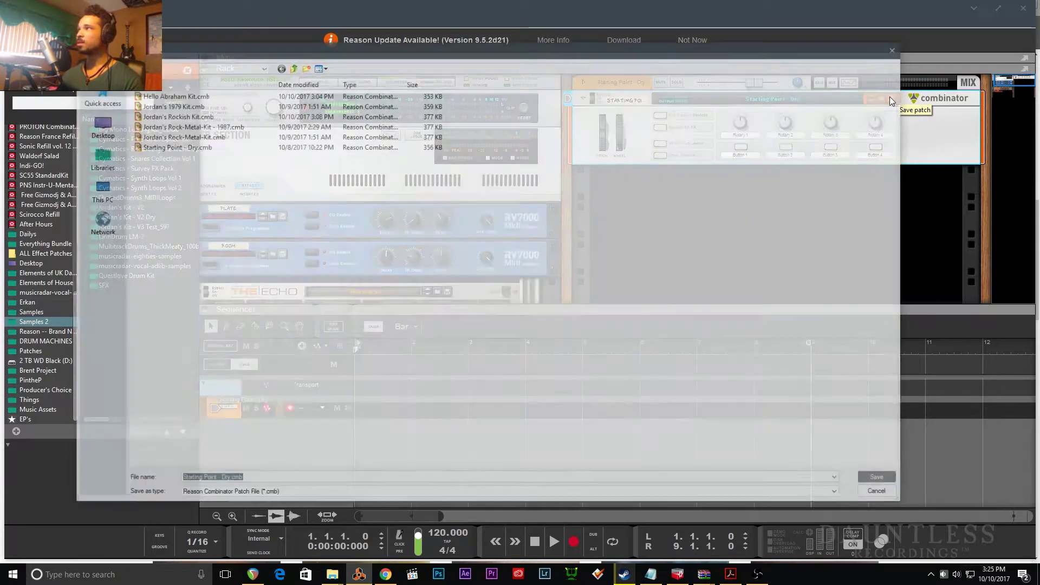
{"action": "left_click", "coordinate": [306, 70]}
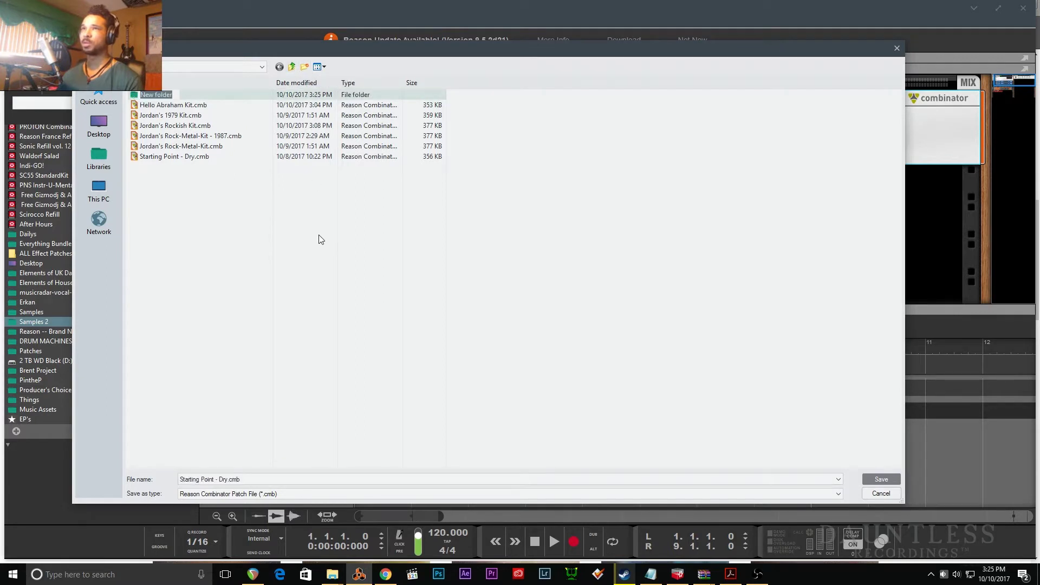
{"action": "type", "text": "Con"}
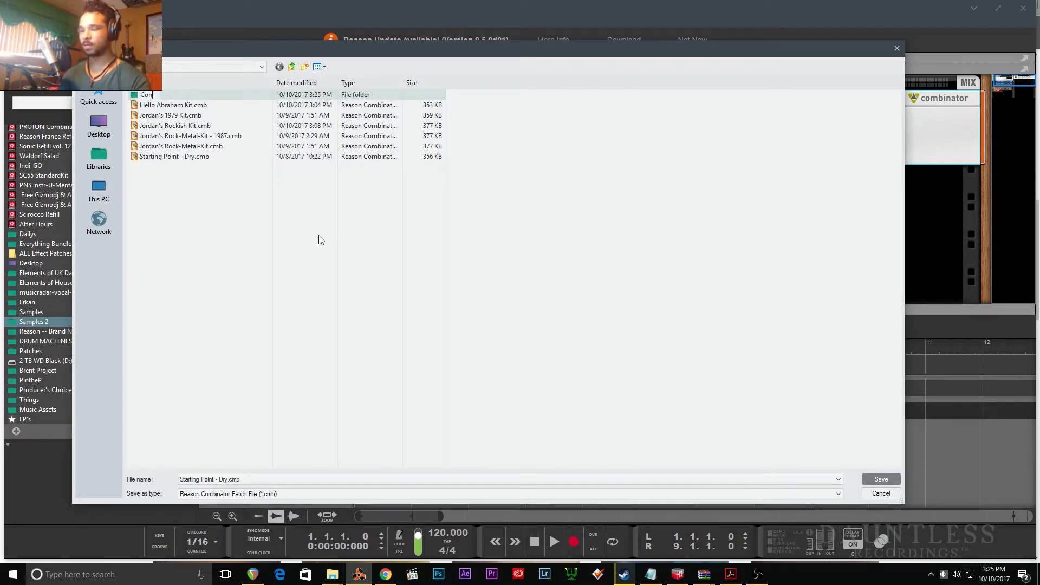
{"action": "type", "text": "verted"}
{"action": "key", "text": "Return"}
{"action": "key", "text": "Return"}
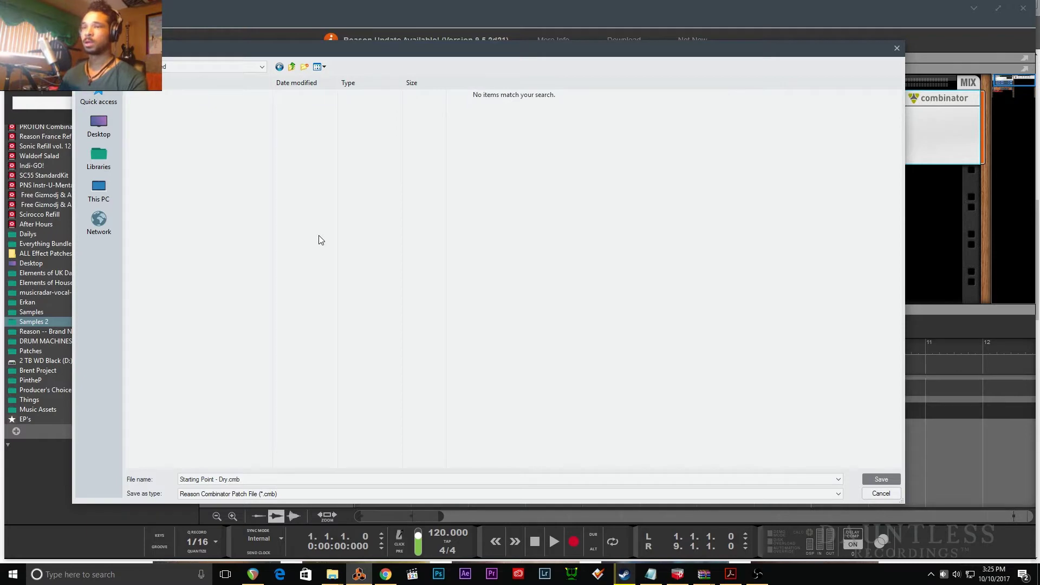
- Save the Combinator patch as Starting Point - Dry.cmb in the Converted folder
{"action": "left_click", "coordinate": [881, 479]}
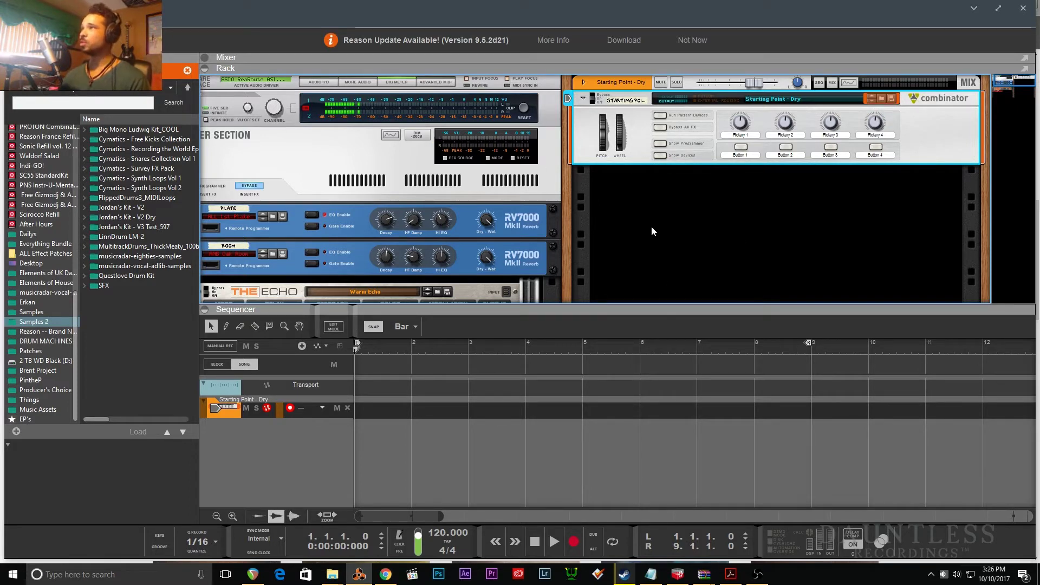
- Show the Big Mono Ludwig Kit_COOL folder inside Samples 2 in File Explorer, and quit Reason without saving the document
{"action": "right_click", "coordinate": [176, 126]}
{"action": "left_click", "coordinate": [209, 133]}
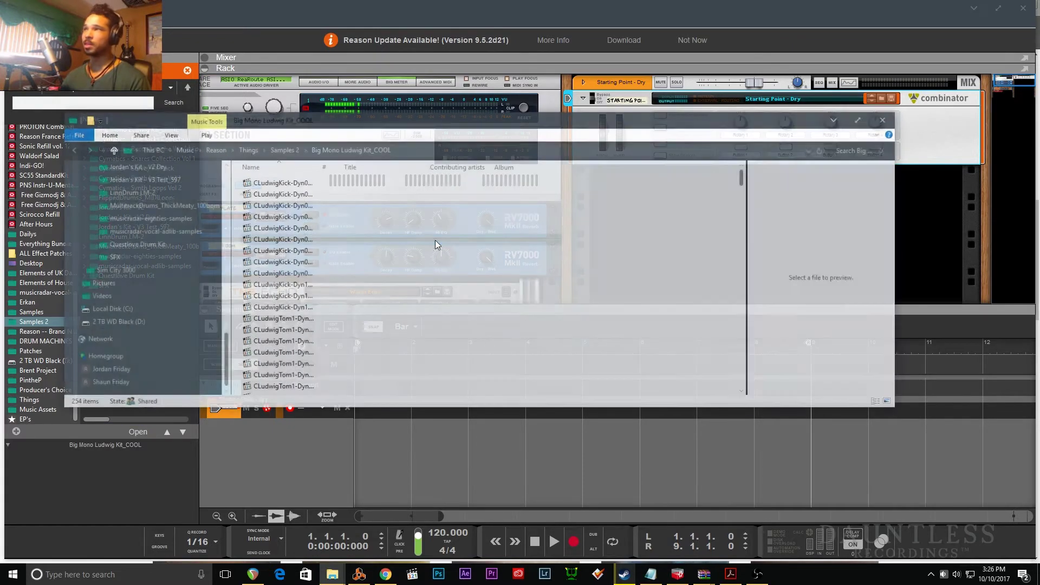
{"action": "left_click", "coordinate": [283, 151]}
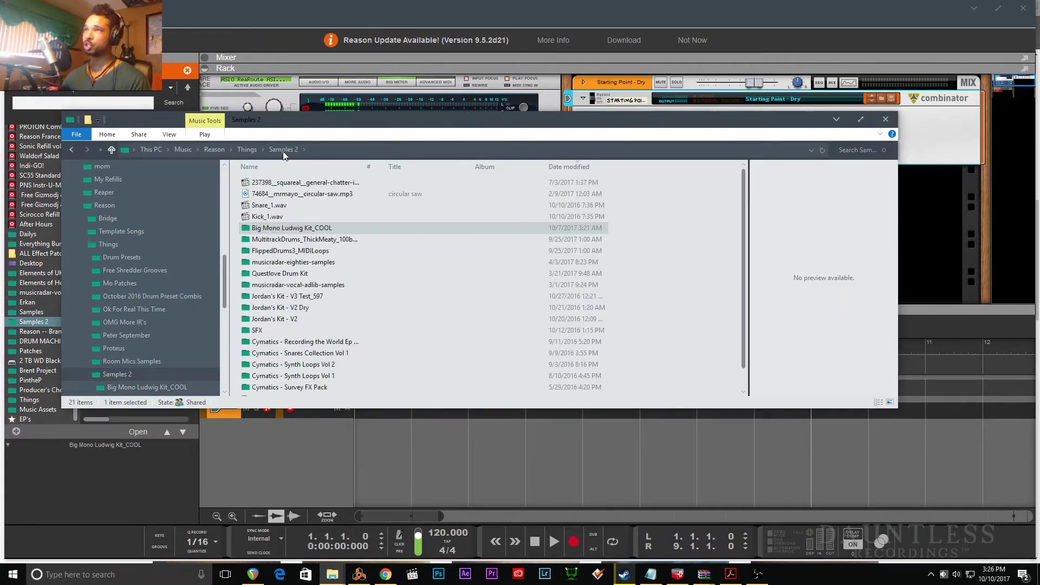
{"action": "left_click", "coordinate": [1023, 8]}
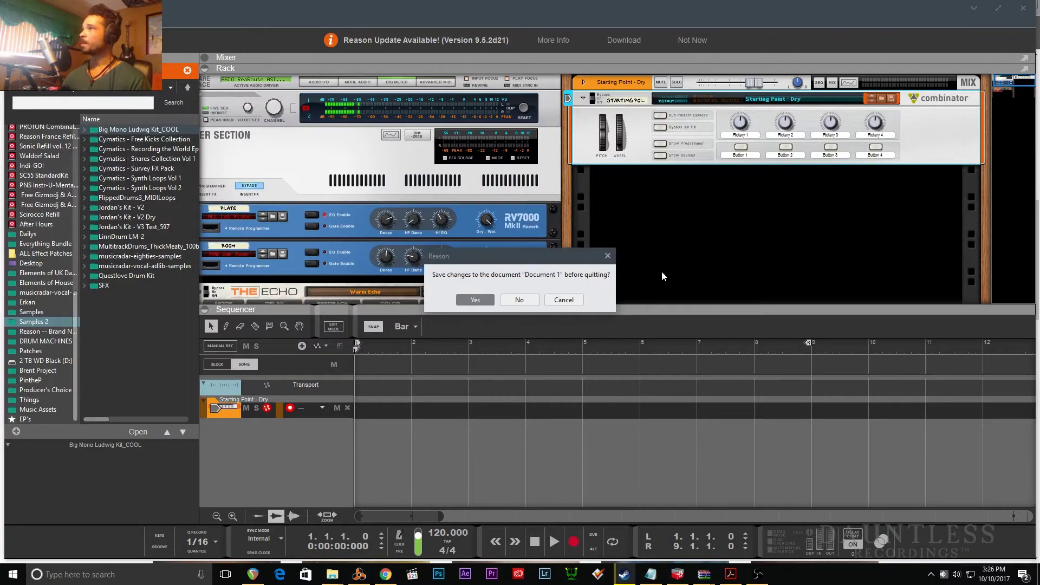
{"action": "left_click", "coordinate": [532, 299]}
- Rename the Big Mono Ludwig Kit_COOL folder to Big Mono Ludwig Kit
{"action": "key", "text": "F2"}
{"action": "key", "text": "End"}
{"action": "key", "text": "BackSpace"}
{"action": "key", "text": "BackSpace"}
{"action": "key", "text": "BackSpace"}
{"action": "key", "text": "BackSpace"}
{"action": "key", "text": "BackSpace"}
{"action": "key", "text": "Return"}
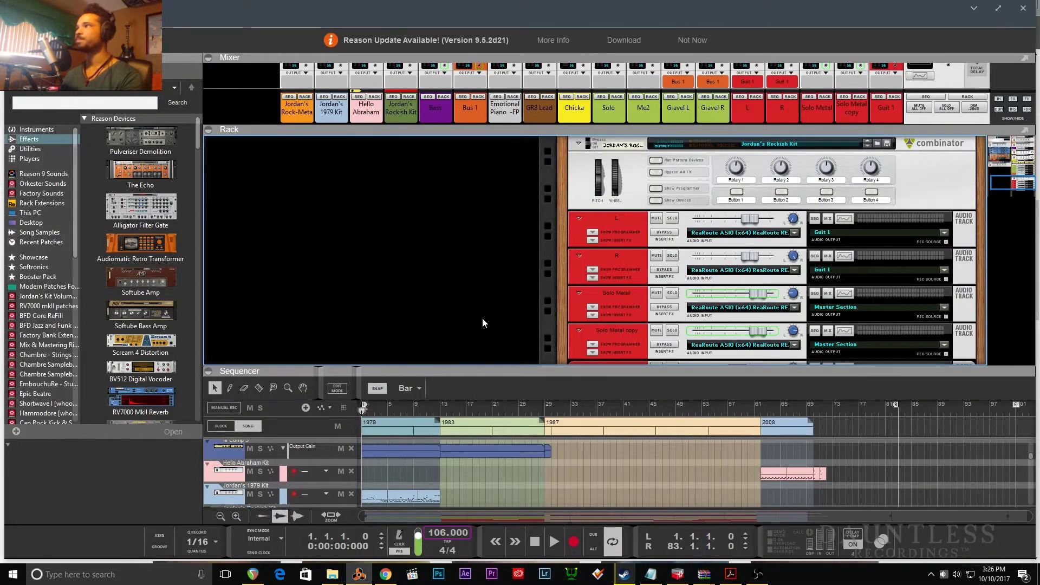
- View the demo song's arrangement in the enlarged sequencer, and bring back the mixer and rack
{"action": "key", "text": "F7"}
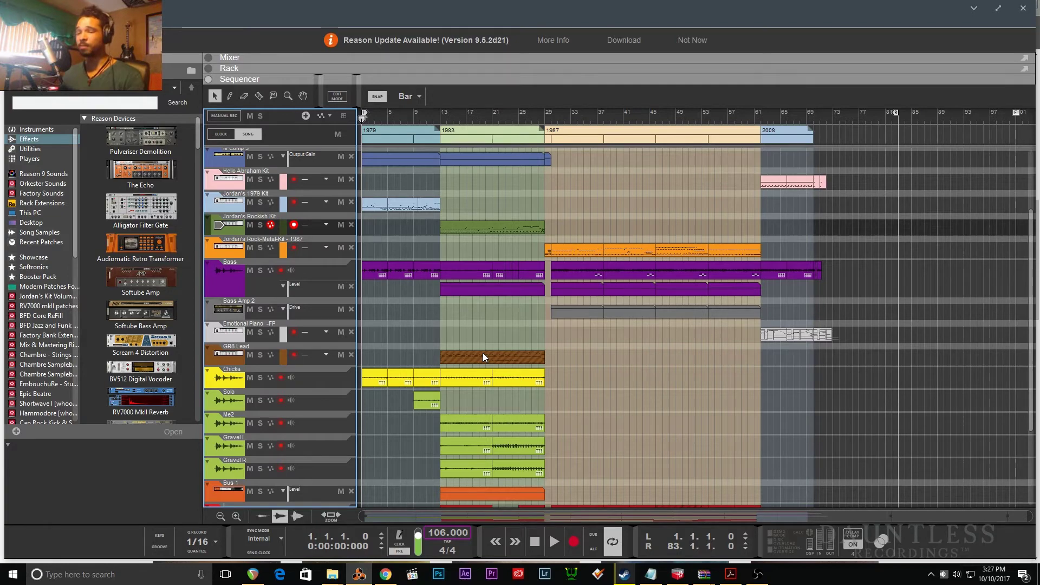
{"action": "key", "text": "F5"}
{"action": "key", "text": "F6"}
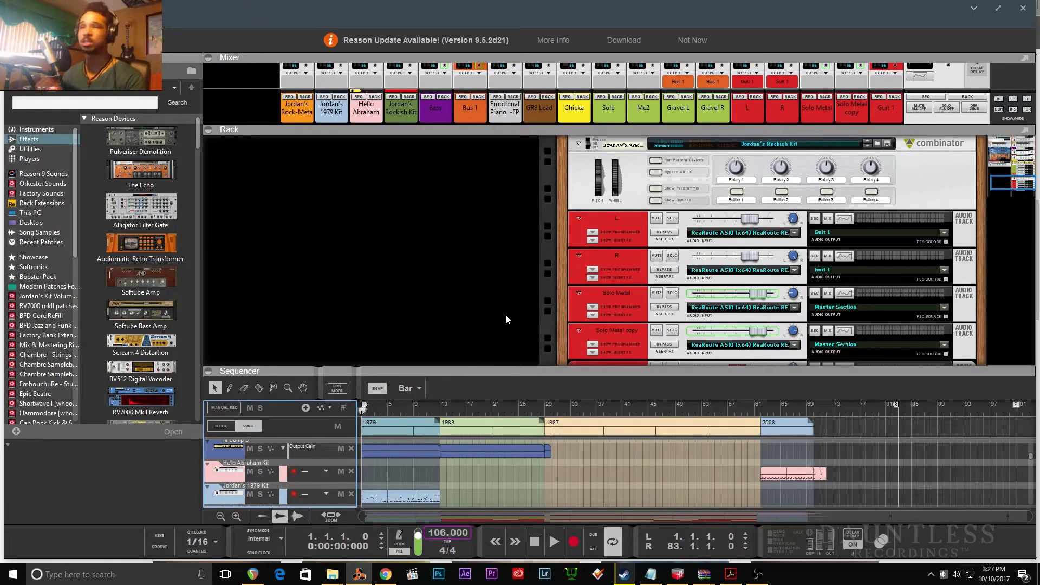
- Look through the rack and the devices inside the Jordan's Rockish Kit Combinator down to its Kong, flipping the rack to check the cabling
{"action": "scroll", "coordinate": [512, 293], "scroll_direction": "up", "scroll_amount": 15}
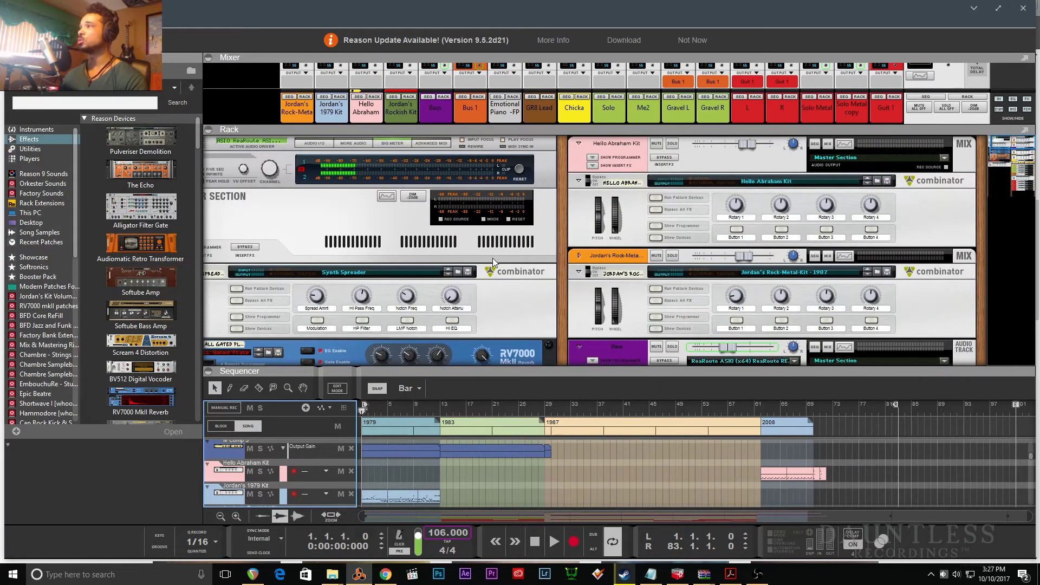
{"action": "scroll", "coordinate": [493, 246], "scroll_direction": "down", "scroll_amount": 15}
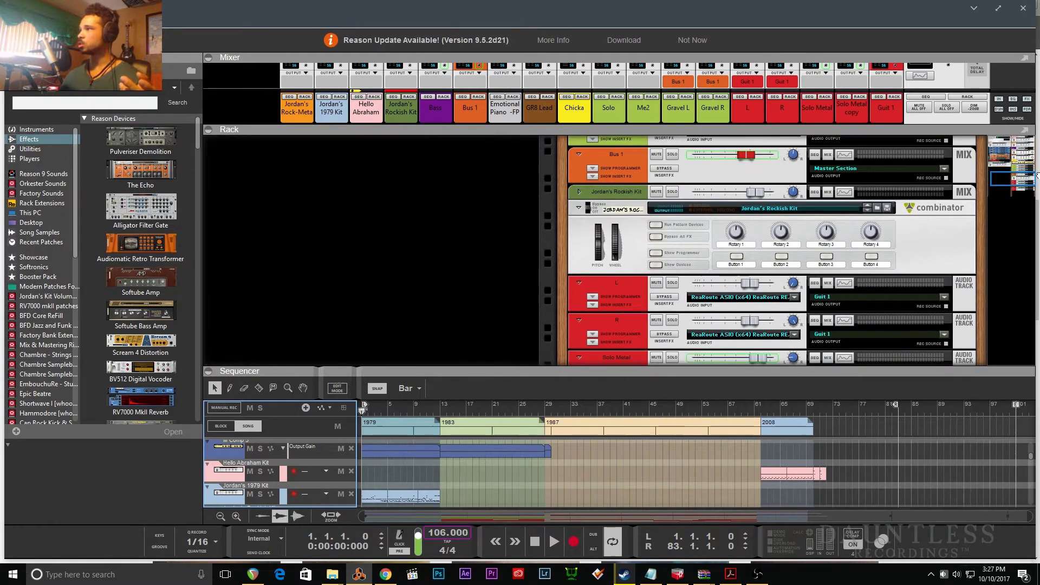
{"action": "scroll", "coordinate": [660, 311], "scroll_direction": "down", "scroll_amount": 10}
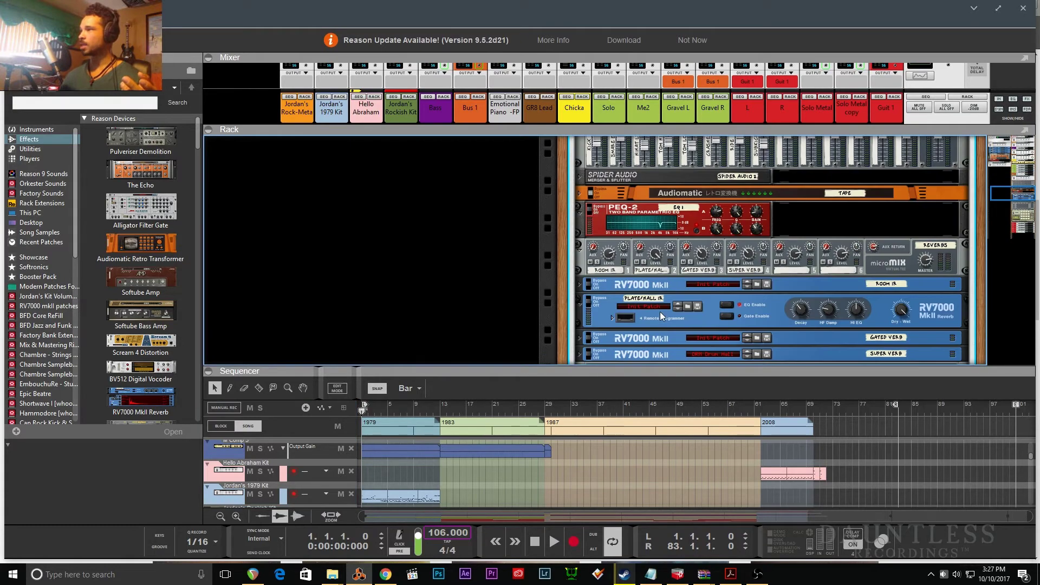
{"action": "scroll", "coordinate": [659, 311], "scroll_direction": "down", "scroll_amount": 5}
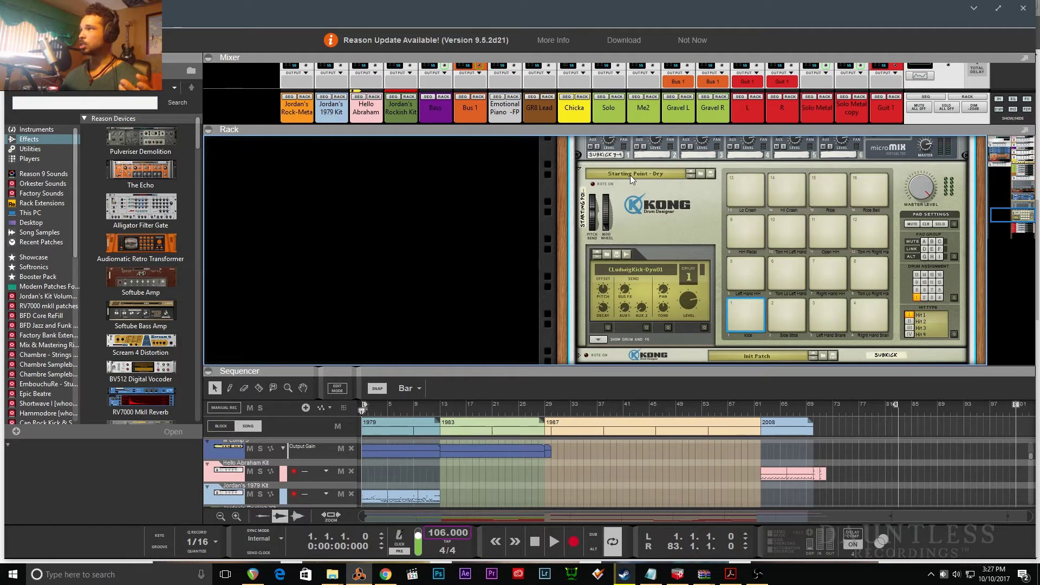
{"action": "scroll", "coordinate": [649, 222], "scroll_direction": "down", "scroll_amount": 2}
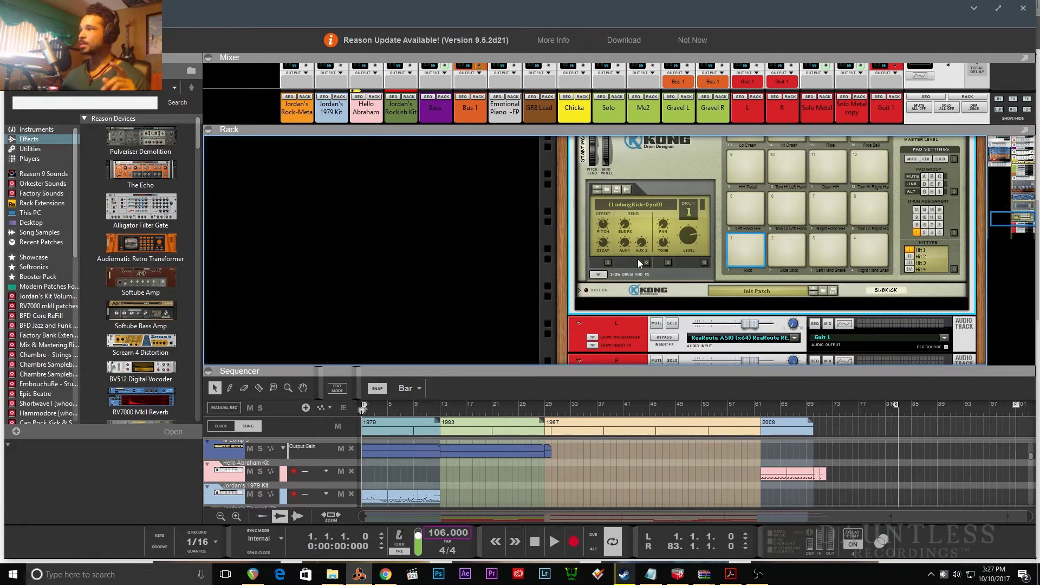
{"action": "scroll", "coordinate": [638, 262], "scroll_direction": "up", "scroll_amount": 3}
{"action": "key", "text": "Tab"}
{"action": "key", "text": "Tab"}
{"action": "key", "text": "Tab"}
{"action": "scroll", "coordinate": [807, 322], "scroll_direction": "down", "scroll_amount": 1}
{"action": "key", "text": "Tab"}
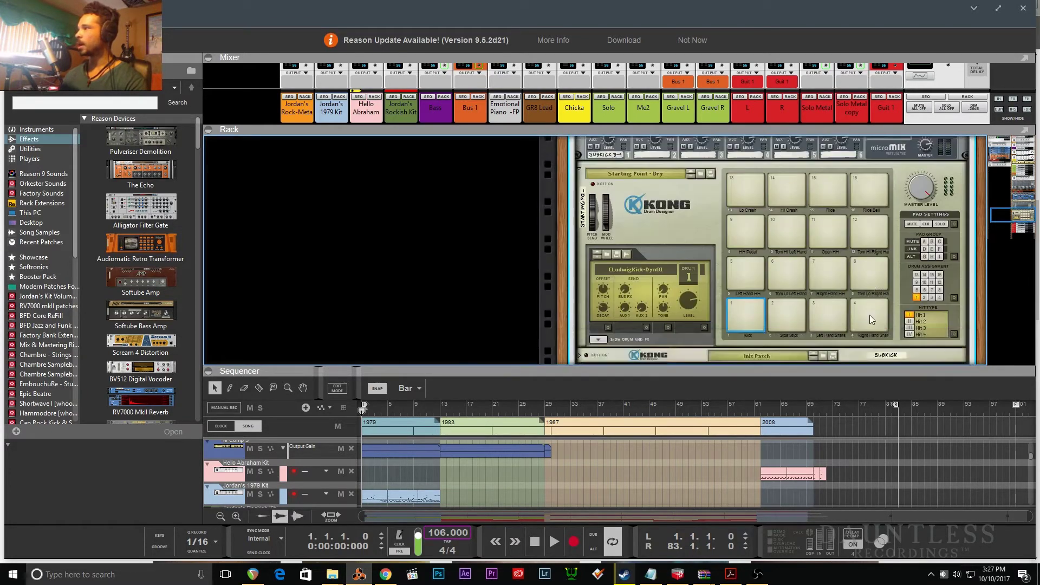
- Examine the samples, effects and outputs of Kong's kick, side stick and left-hand snare pads, and hide the Combinator's devices again
{"action": "scroll", "coordinate": [870, 314], "scroll_direction": "down", "scroll_amount": 3}
{"action": "left_click", "coordinate": [604, 242]}
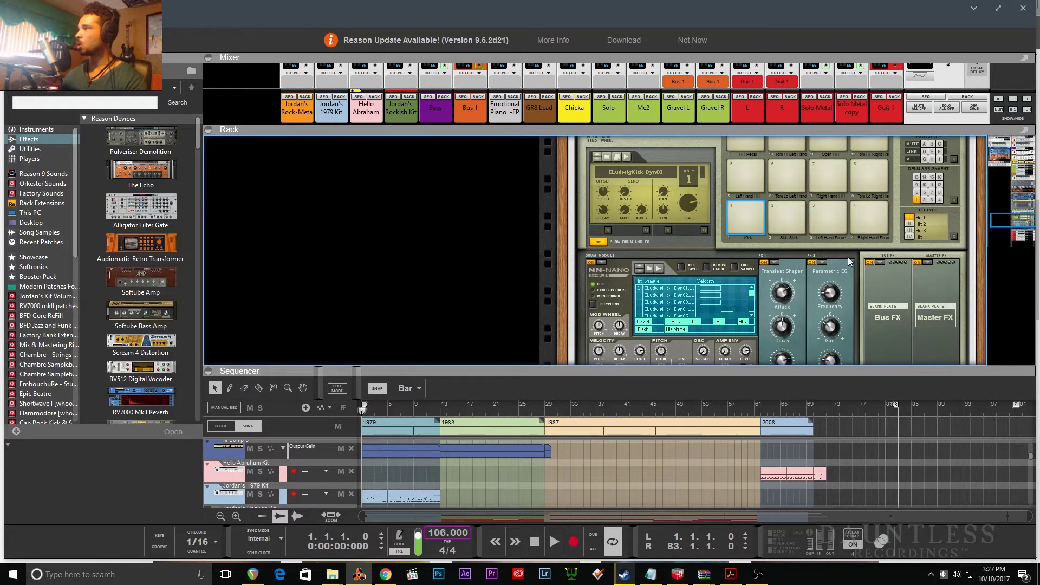
{"action": "scroll", "coordinate": [858, 248], "scroll_direction": "down", "scroll_amount": 1}
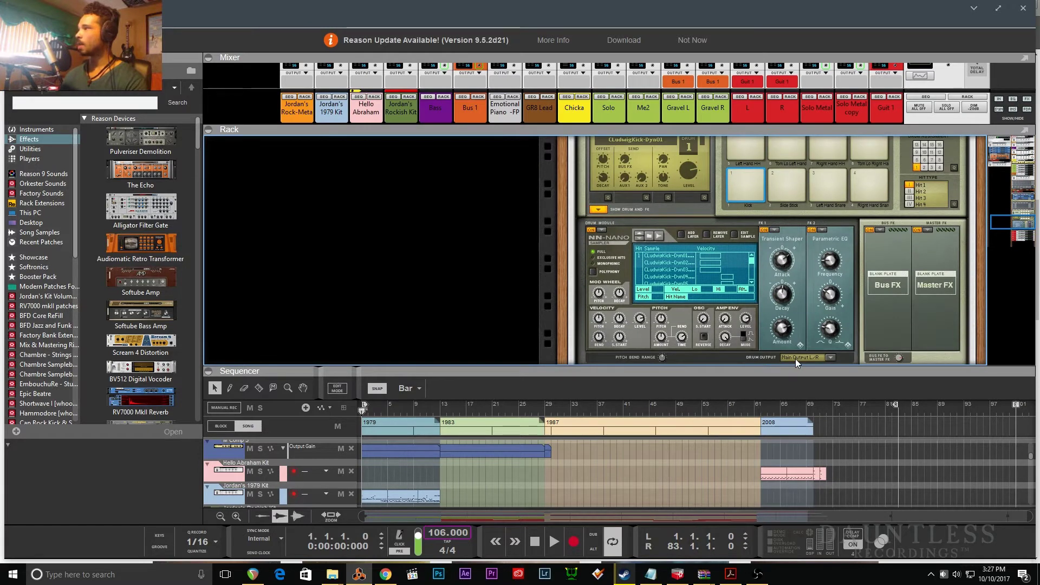
{"action": "left_click", "coordinate": [791, 186]}
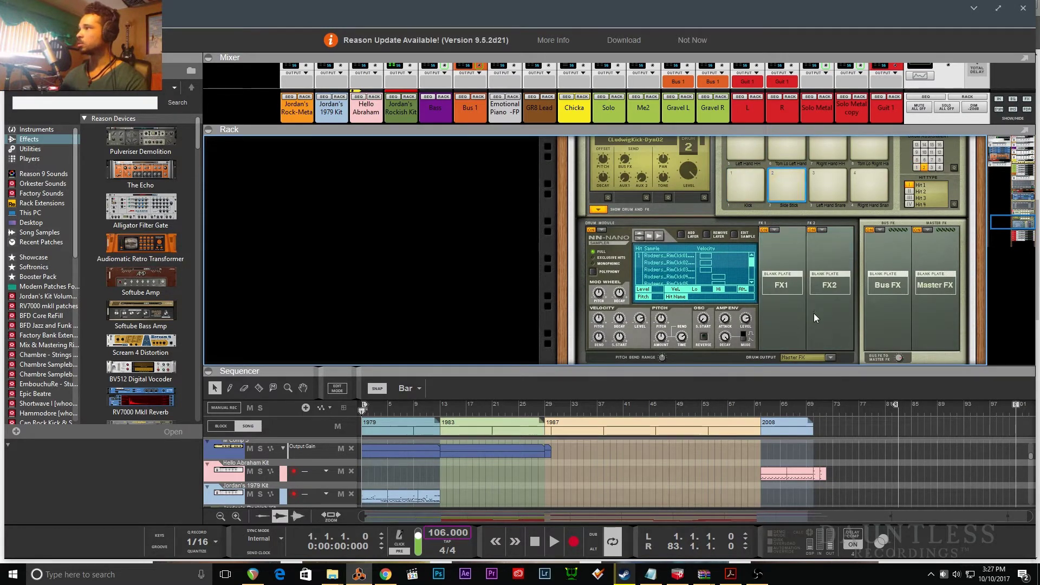
{"action": "left_click", "coordinate": [833, 187]}
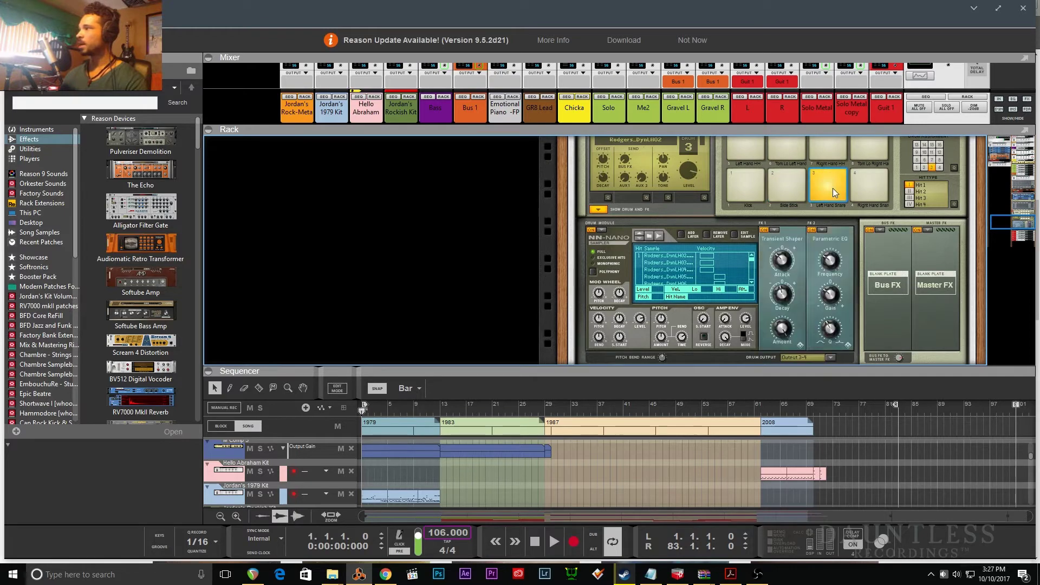
{"action": "scroll", "coordinate": [545, 340], "scroll_direction": "up", "scroll_amount": 3}
{"action": "left_click", "coordinate": [594, 307]}
{"action": "scroll", "coordinate": [594, 244], "scroll_direction": "up", "scroll_amount": 10}
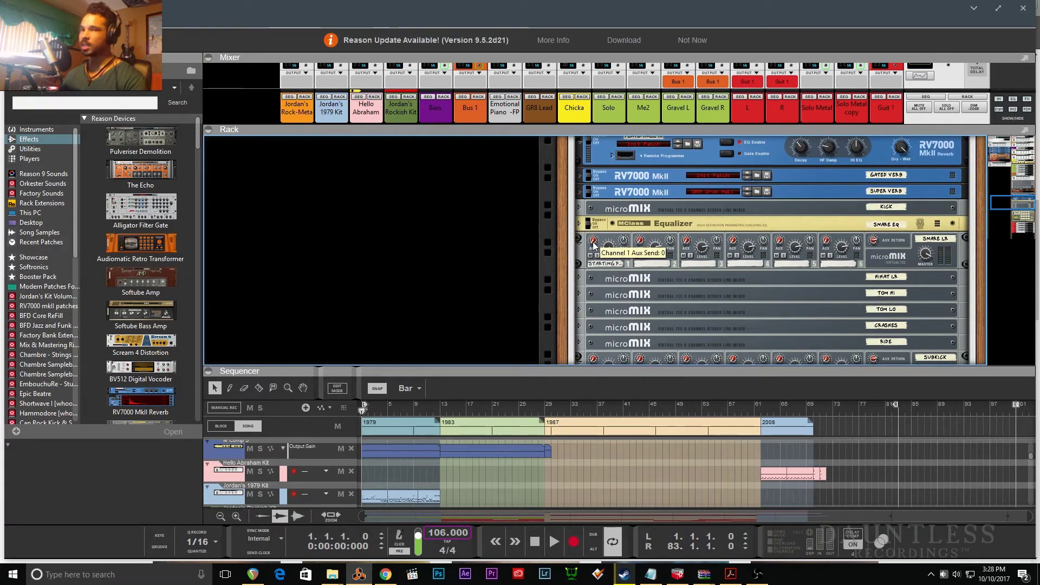
{"action": "scroll", "coordinate": [645, 252], "scroll_direction": "up", "scroll_amount": 6}
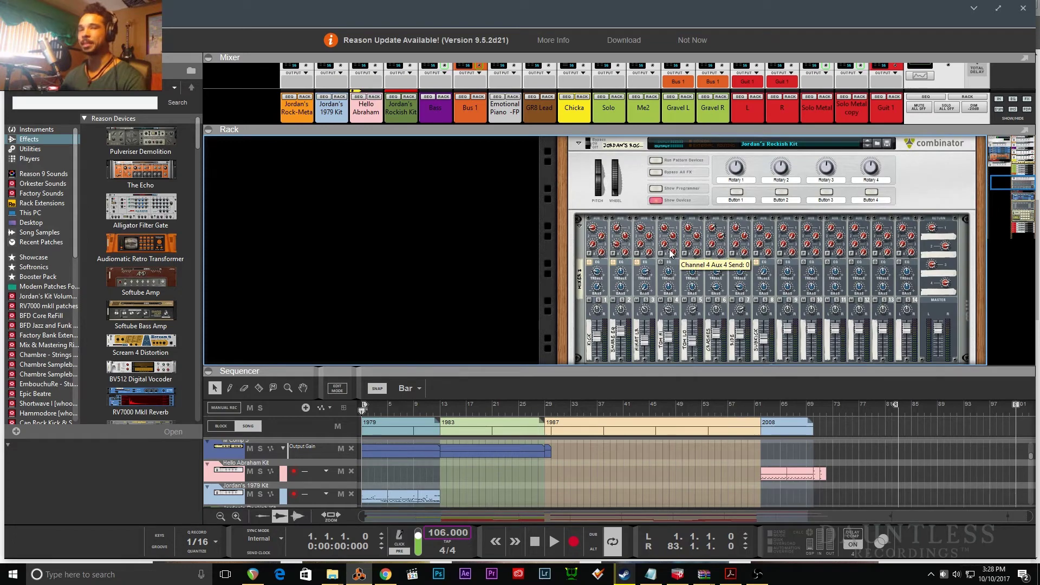
{"action": "left_click", "coordinate": [656, 200]}
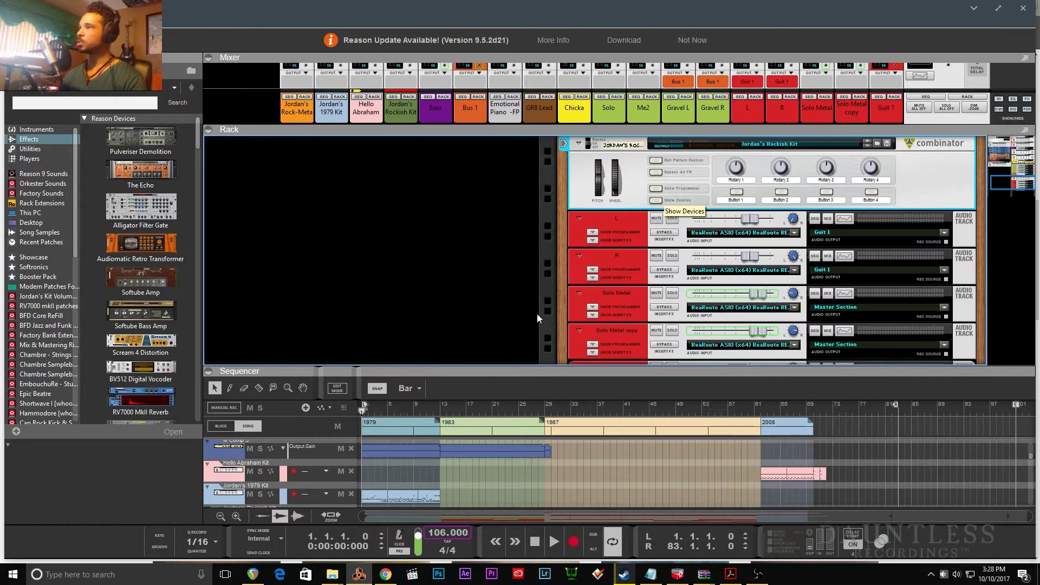
- Check the drum kit tracks in the enlarged sequencer up to the Transport track, and return to the combined view
{"action": "key", "text": "F7"}
{"action": "left_click", "coordinate": [626, 208]}
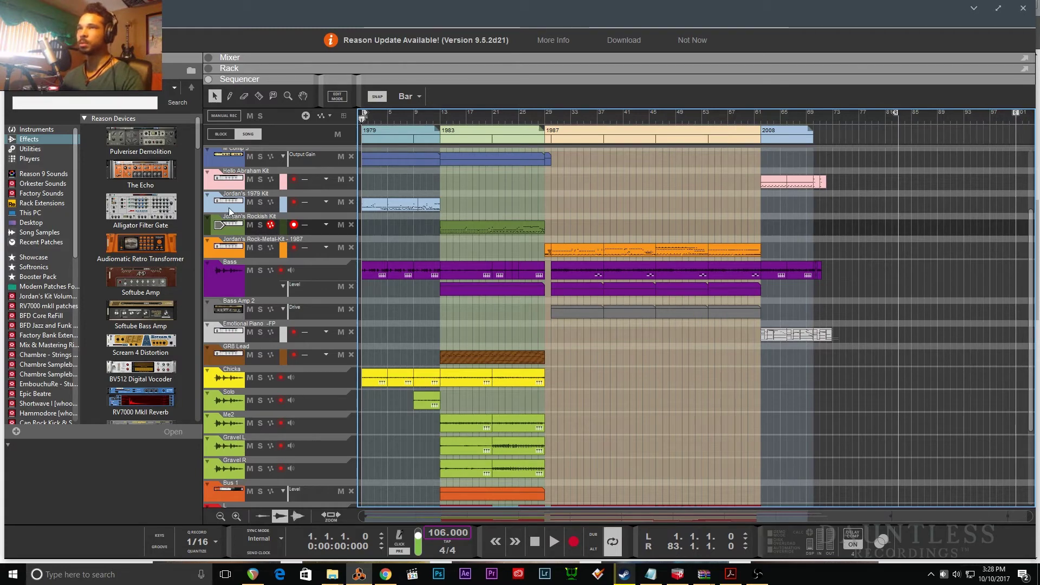
{"action": "scroll", "coordinate": [231, 206], "scroll_direction": "up", "scroll_amount": 4}
{"action": "key", "text": "F7"}
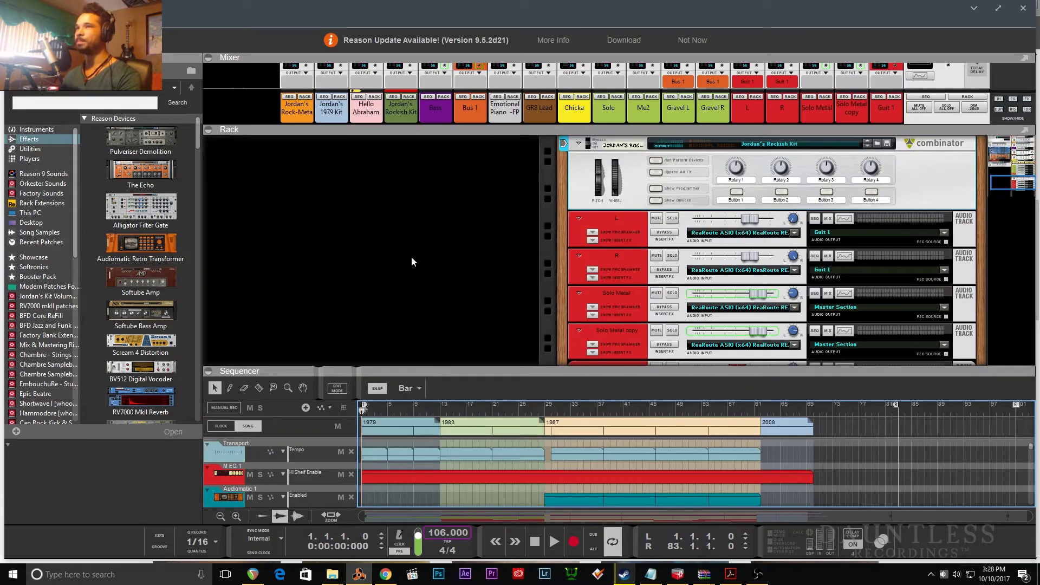
{"action": "scroll", "coordinate": [1008, 151], "scroll_direction": "down", "scroll_amount": 3}
{"action": "right_click", "coordinate": [816, 313]}
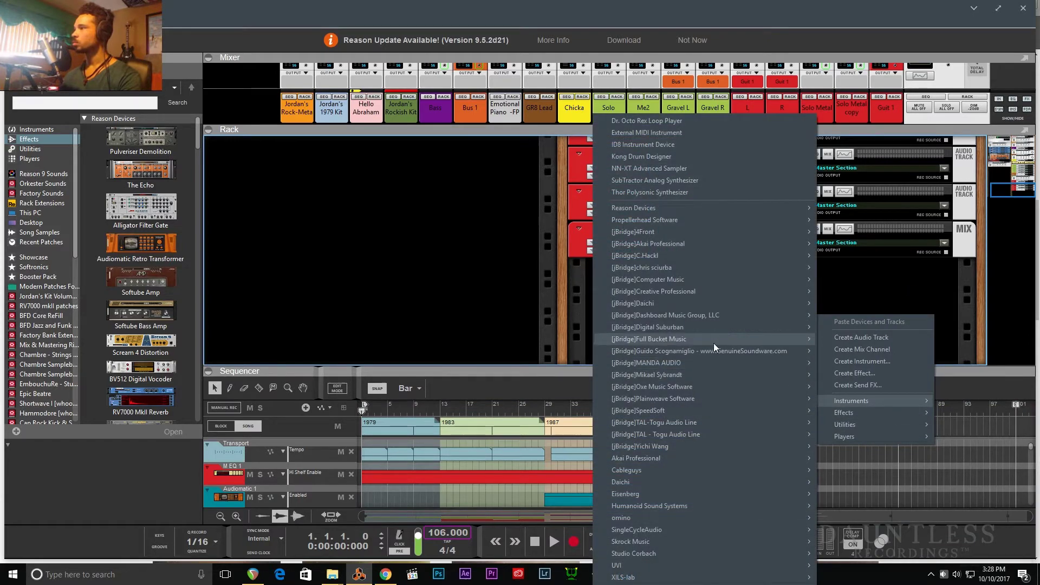
{"action": "left_click", "coordinate": [327, 335]}
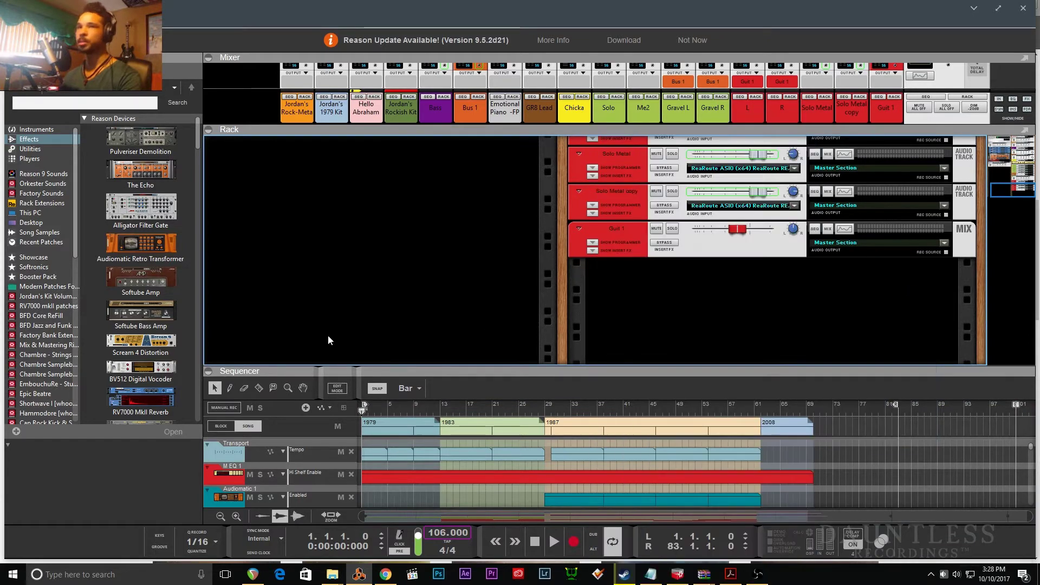
- Load the Starting Point - Dry.cmb Combinator patch from the Ludwig presets folder into the empty rack space below the Guit 1 mix channel
{"action": "left_click", "coordinate": [53, 296]}
{"action": "double_click", "coordinate": [128, 128]}
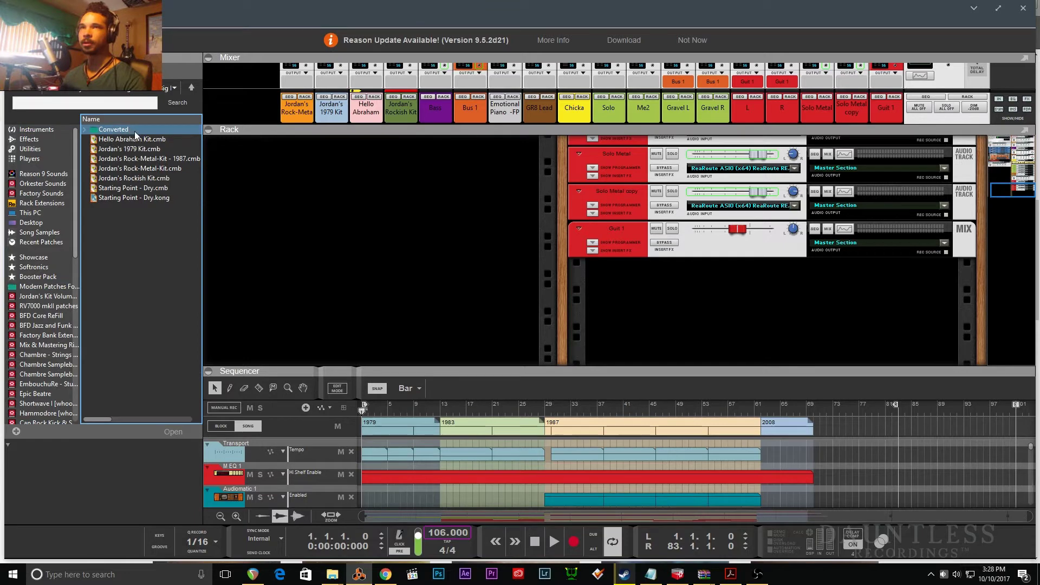
{"action": "left_click", "coordinate": [151, 187]}
{"action": "left_click_drag", "start_coordinate": [150, 188], "coordinate": [723, 331]}
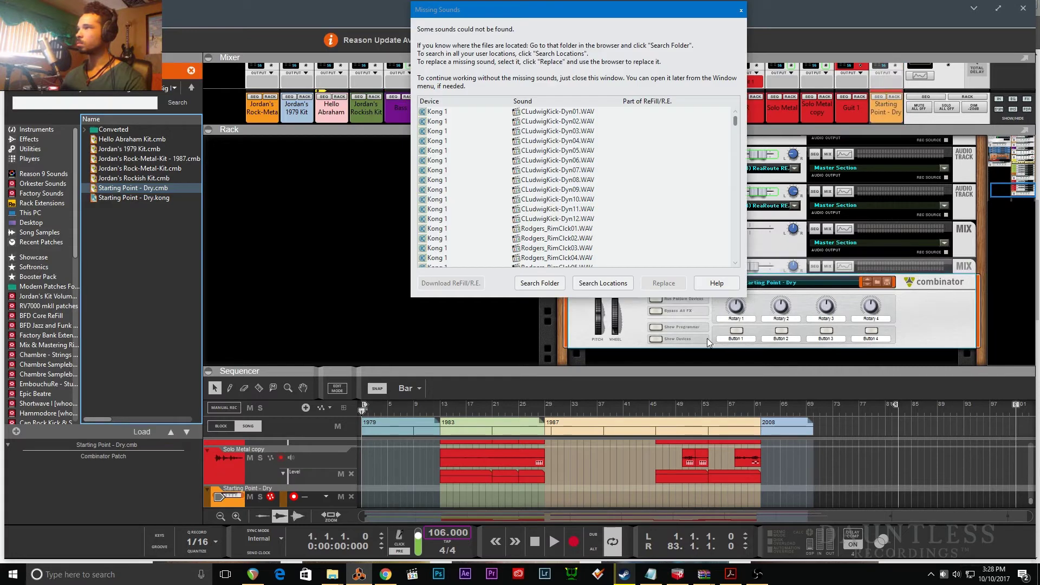
- Relink the patch's missing sounds by searching the Big Mono Ludwig Kit folder in Samples 2, and close the Missing Sounds window
{"action": "left_click", "coordinate": [517, 277]}
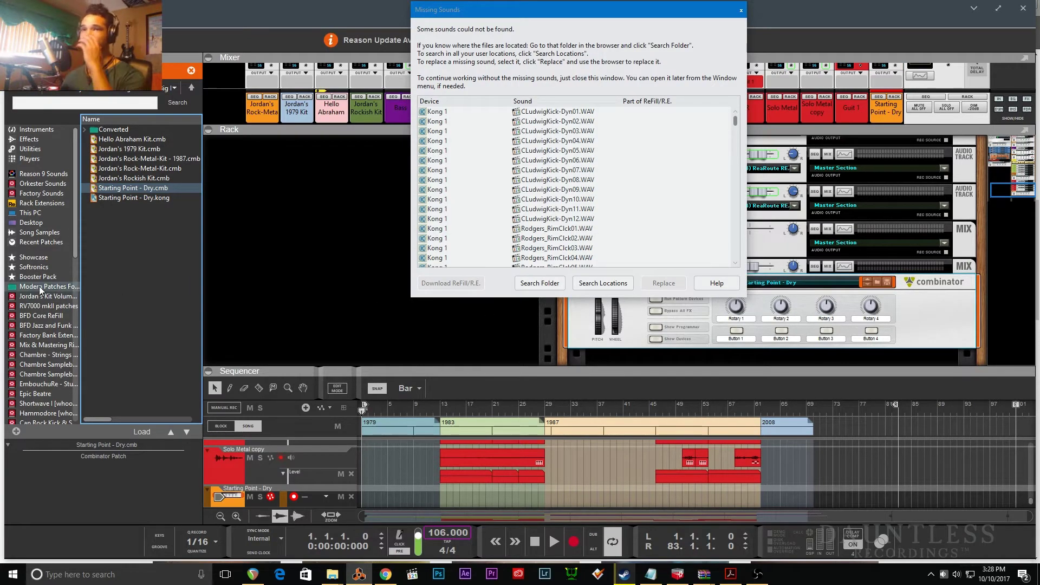
{"action": "scroll", "coordinate": [57, 347], "scroll_direction": "down", "scroll_amount": 6}
{"action": "scroll", "coordinate": [55, 342], "scroll_direction": "down", "scroll_amount": 7}
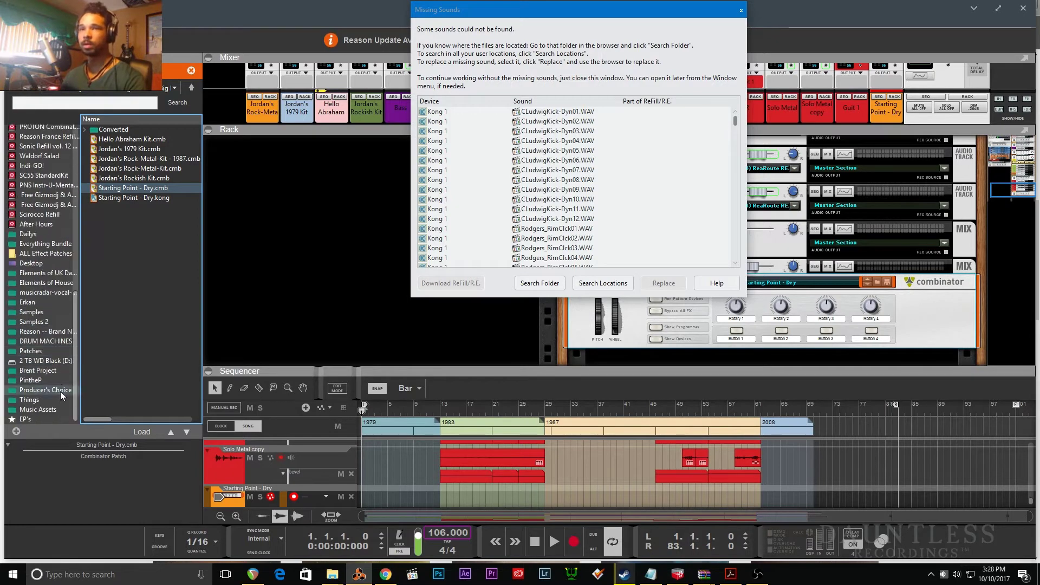
{"action": "left_click", "coordinate": [38, 322]}
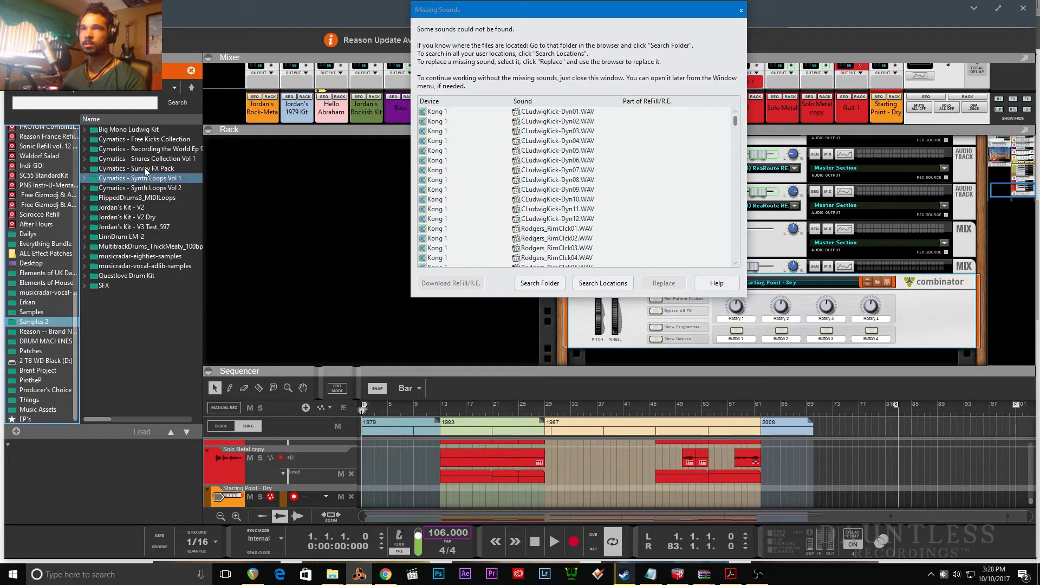
{"action": "double_click", "coordinate": [136, 128]}
{"action": "left_click", "coordinate": [540, 283]}
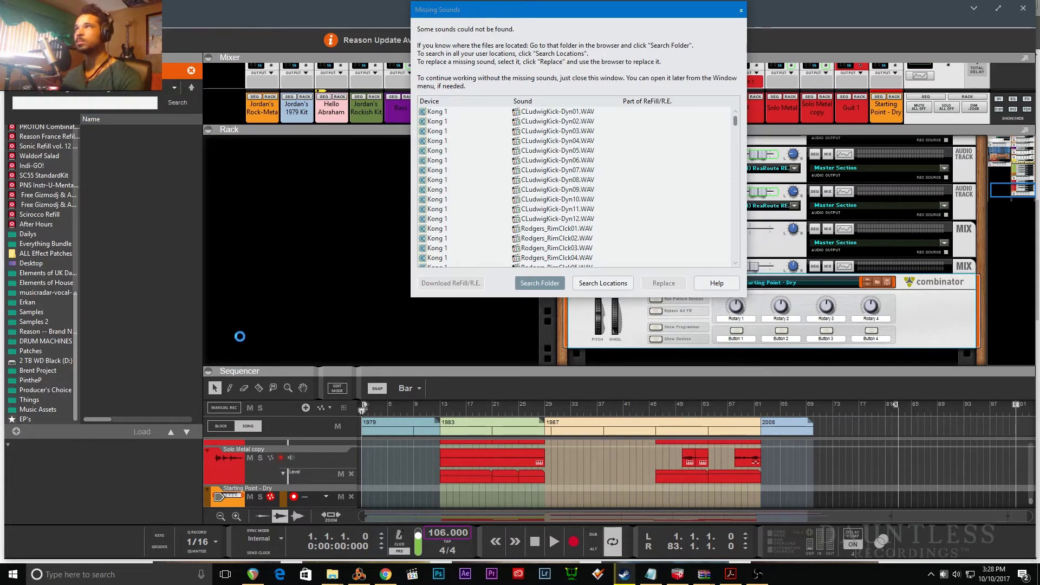
{"action": "left_click", "coordinate": [741, 10]}
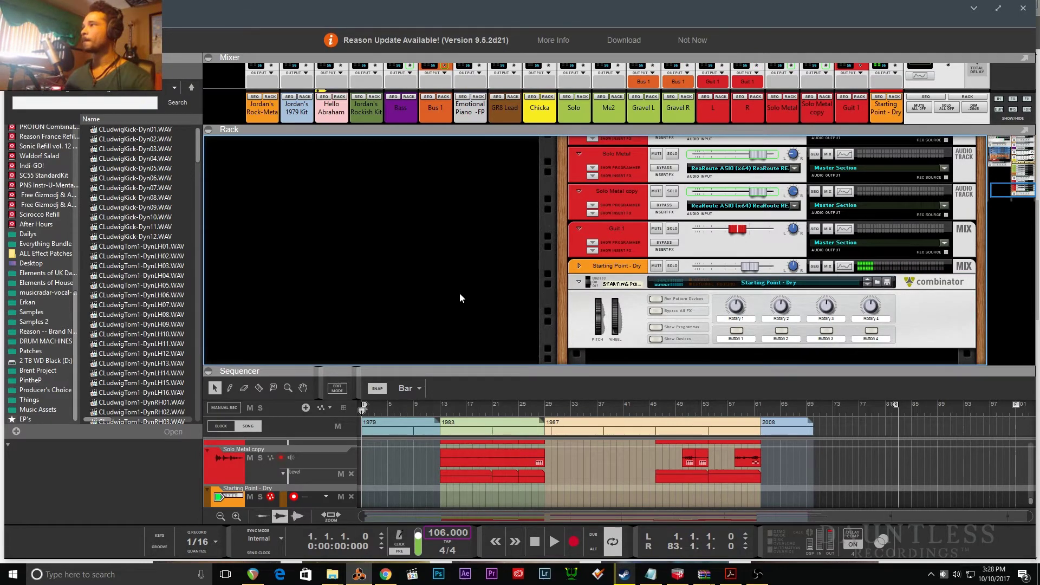
- Show the devices inside the Starting Point - Dry Combinator, and review the song's tracks in the enlarged sequencer
{"action": "left_click", "coordinate": [655, 340]}
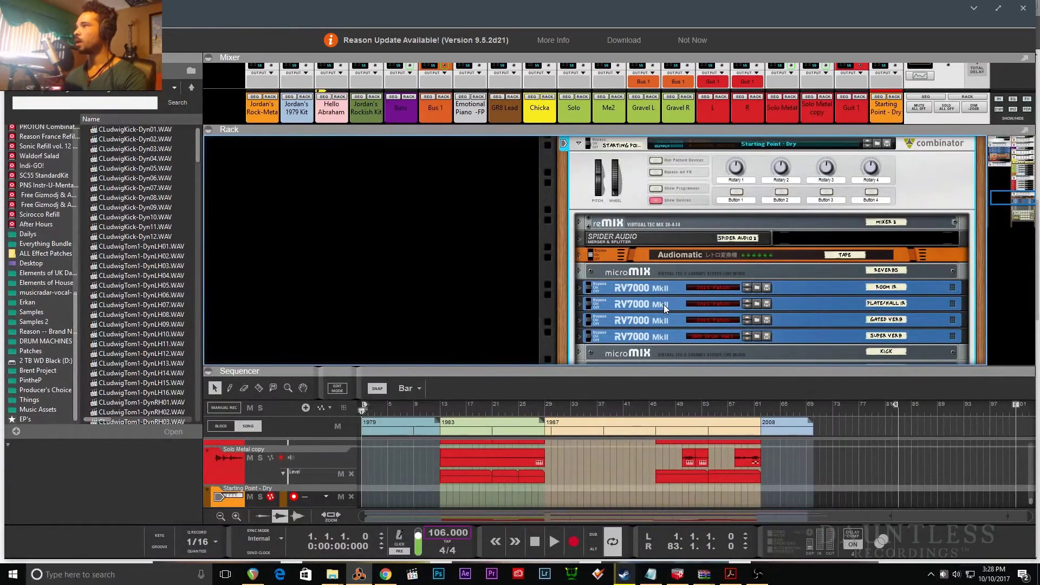
{"action": "key", "text": "F7"}
{"action": "key", "text": "F6"}
{"action": "key", "text": "F7"}
{"action": "scroll", "coordinate": [288, 269], "scroll_direction": "up", "scroll_amount": 5}
{"action": "scroll", "coordinate": [303, 279], "scroll_direction": "down", "scroll_amount": 5}
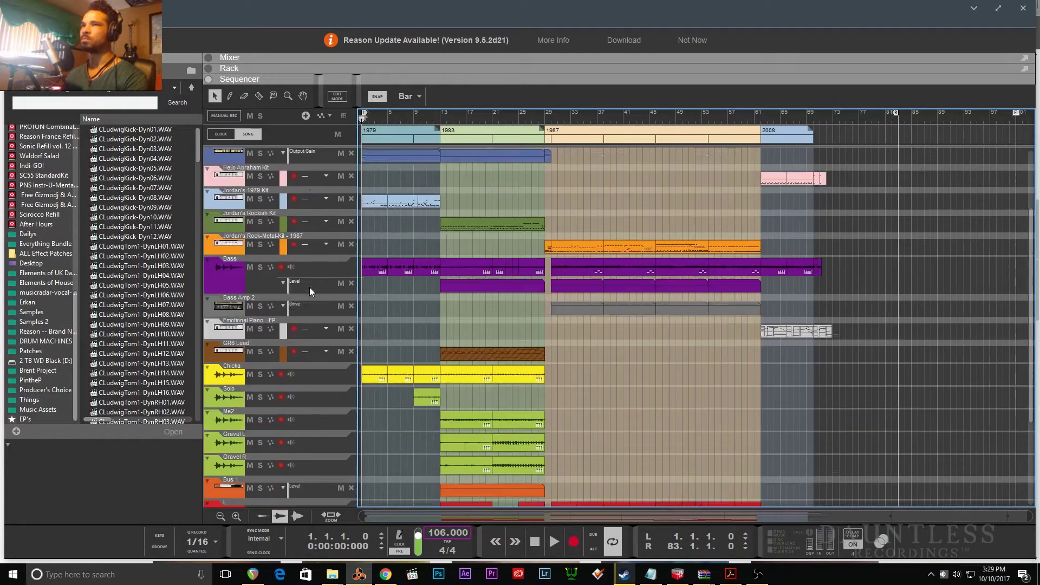
{"action": "scroll", "coordinate": [317, 290], "scroll_direction": "up", "scroll_amount": 5}
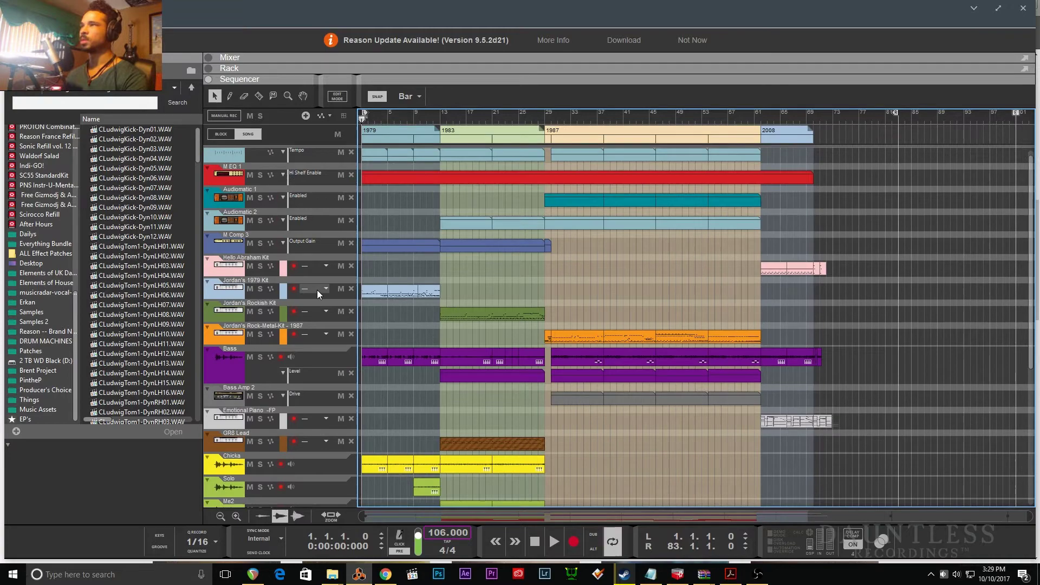
{"action": "key", "text": "F5"}
{"action": "key", "text": "F6"}
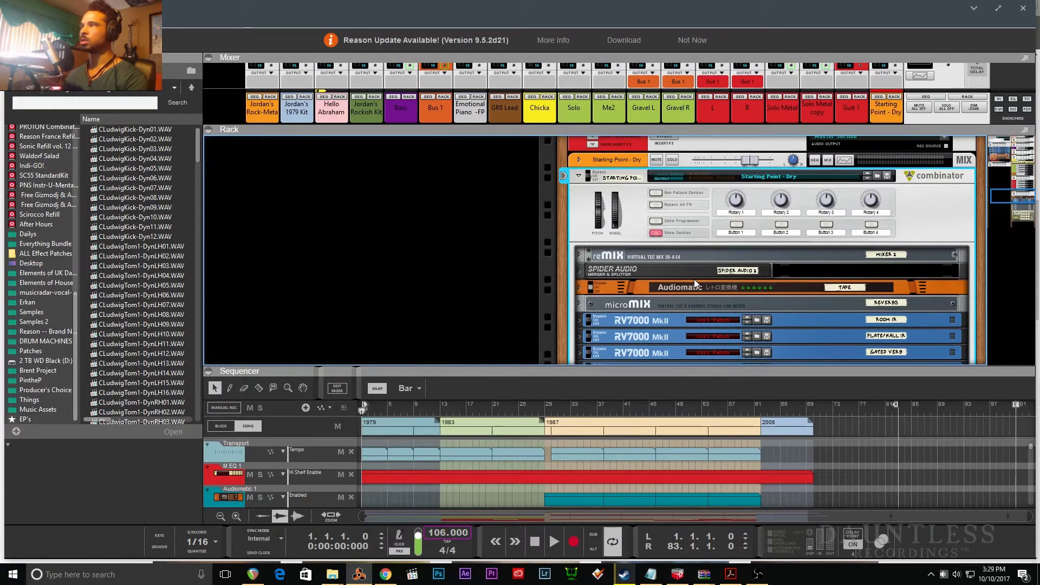
- Move the song position to bar 75, past the end of the 2008 block, in the enlarged sequencer
{"action": "key", "text": "F5"}
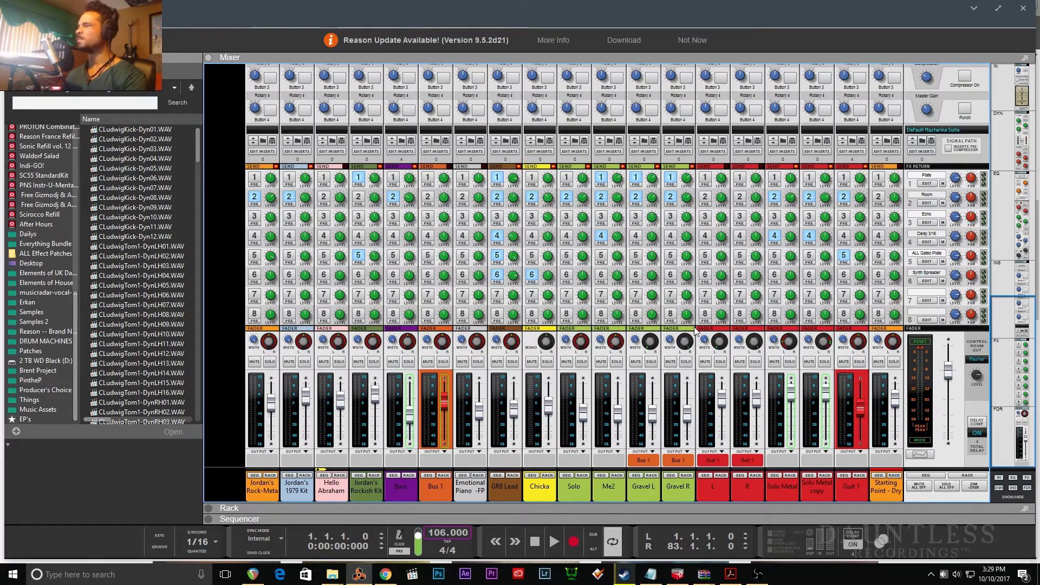
{"action": "key", "text": "F7"}
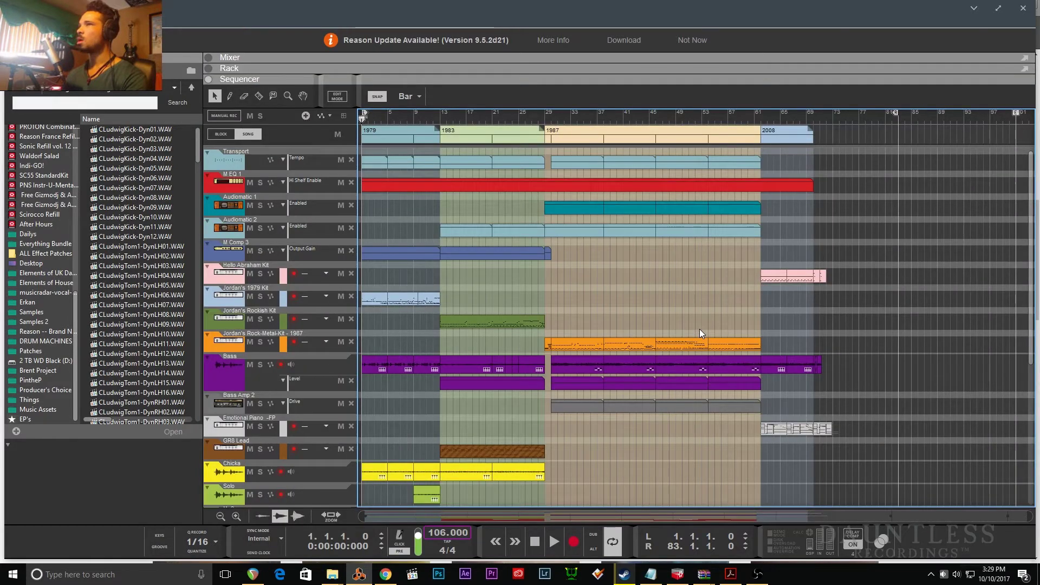
{"action": "left_click", "coordinate": [813, 114]}
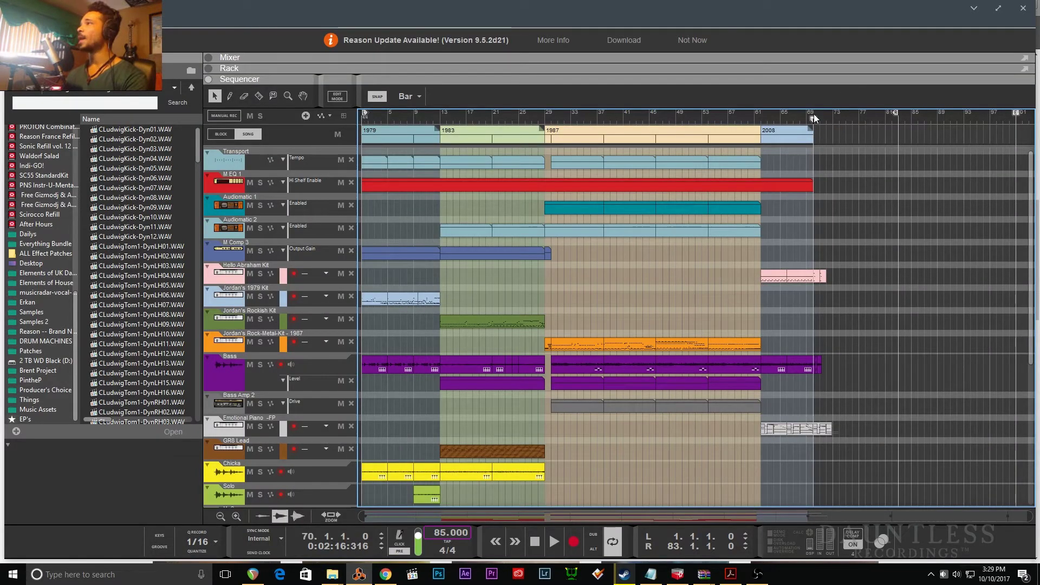
{"action": "left_click", "coordinate": [846, 114]}
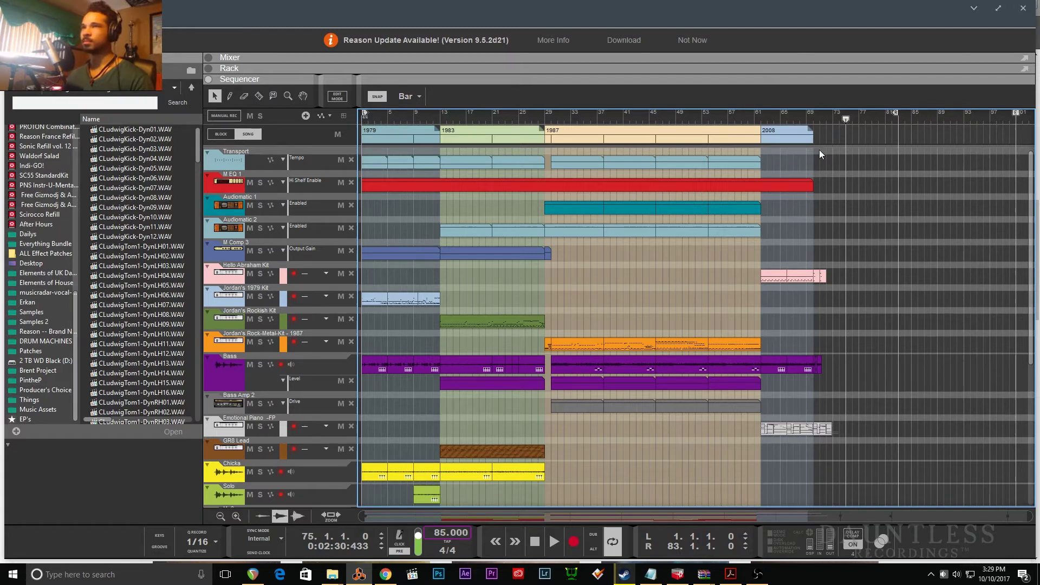
- Mute the Audiomatic 1 and Audiomatic 2 tracks, and unmute them again
{"action": "left_click", "coordinate": [249, 205]}
{"action": "left_click", "coordinate": [250, 228]}
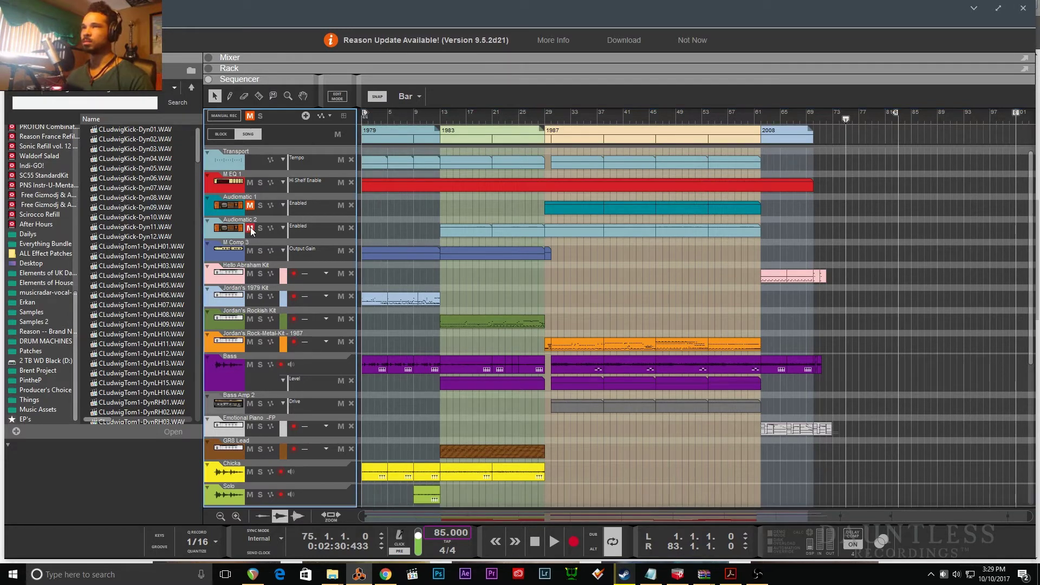
{"action": "left_click", "coordinate": [251, 205]}
- Return to the combined view, unfold the Tape Audiomatic inside the Starting Point - Dry Combinator, and hide the Combinator's devices
{"action": "key", "text": "F5"}
{"action": "key", "text": "F6"}
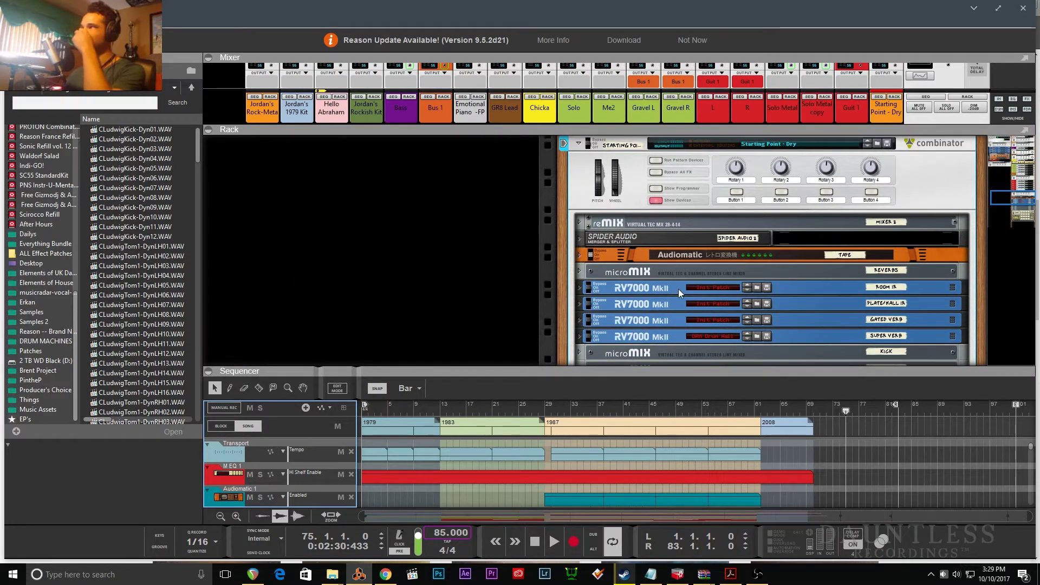
{"action": "left_click", "coordinate": [580, 255]}
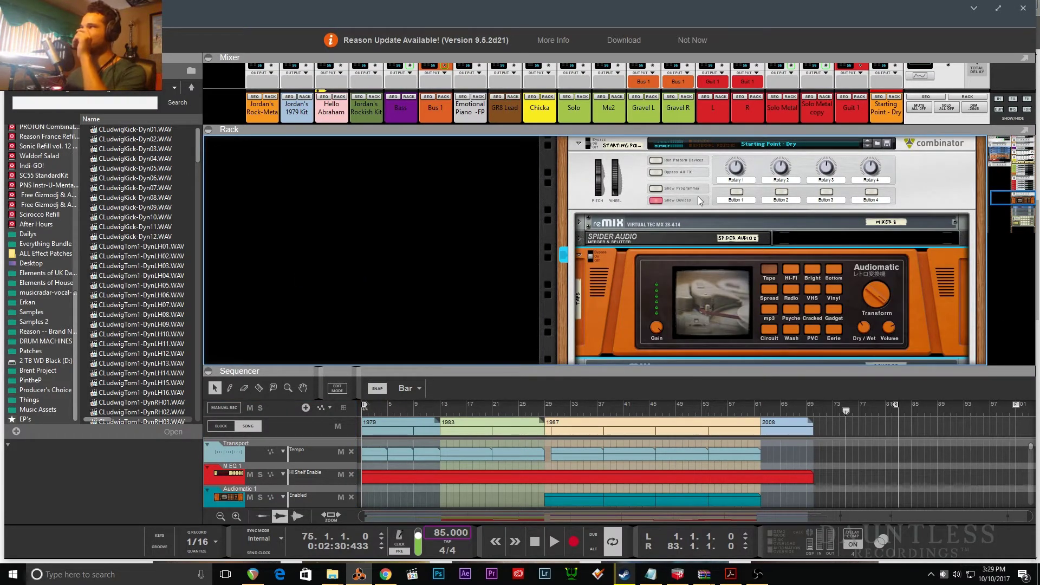
{"action": "left_click", "coordinate": [655, 199]}
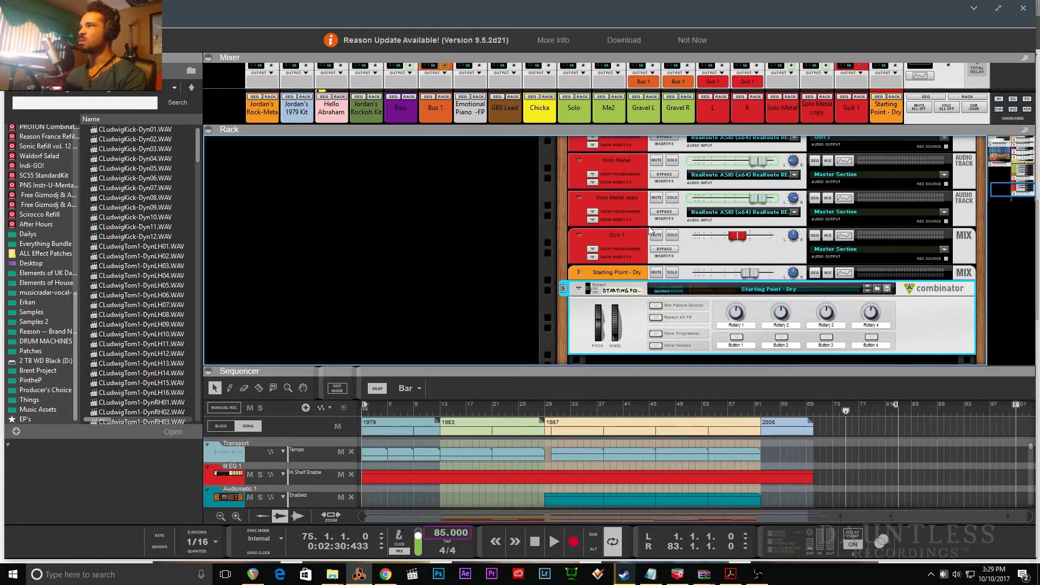
- Check the Master Section's rack column down to the two Audiomatic effects
{"action": "left_click", "coordinate": [990, 140]}
{"action": "scroll", "coordinate": [275, 295], "scroll_direction": "up", "scroll_amount": 2}
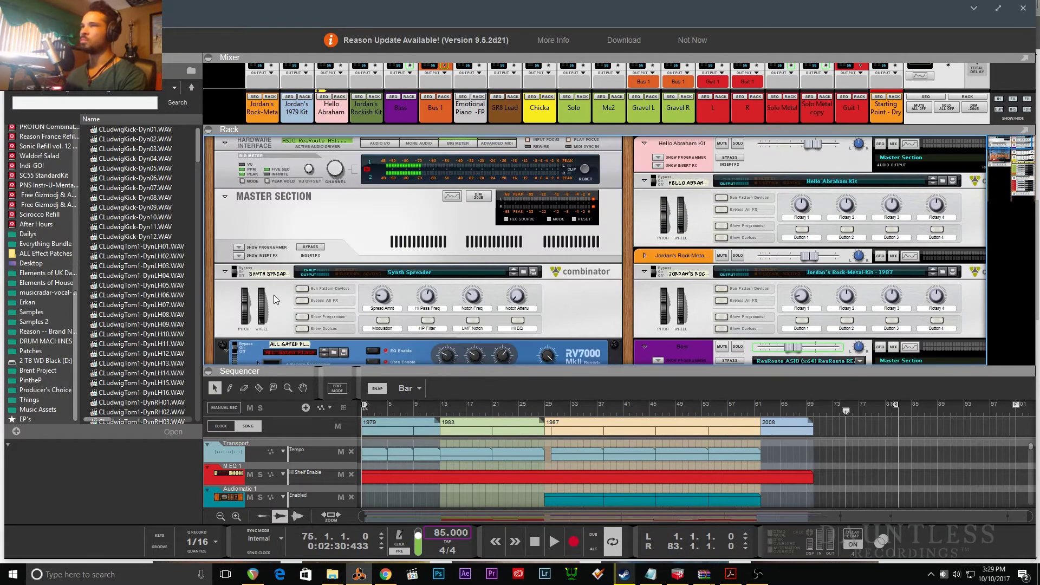
{"action": "scroll", "coordinate": [254, 262], "scroll_direction": "down", "scroll_amount": 5}
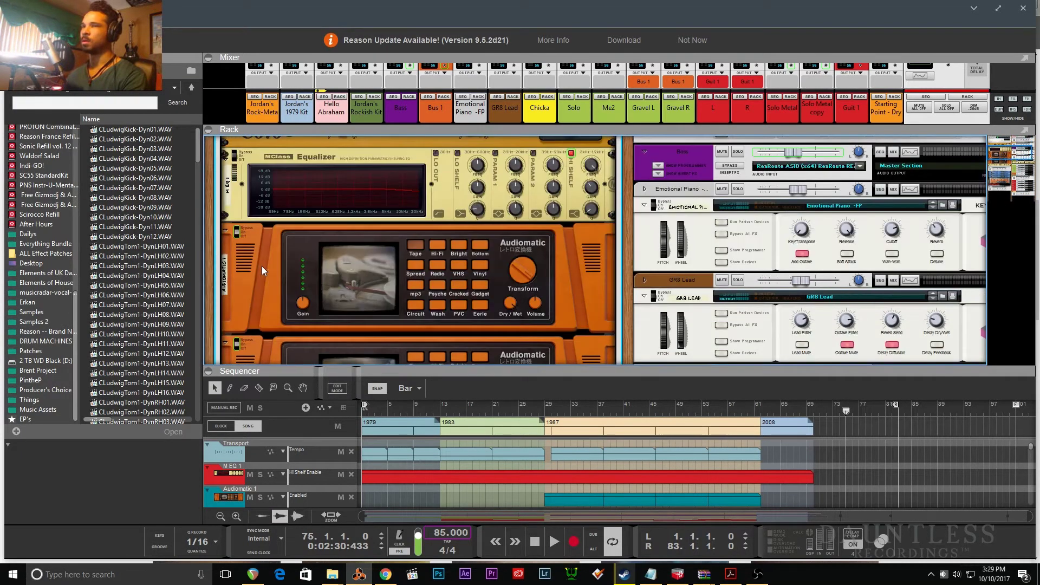
{"action": "scroll", "coordinate": [260, 265], "scroll_direction": "down", "scroll_amount": 2}
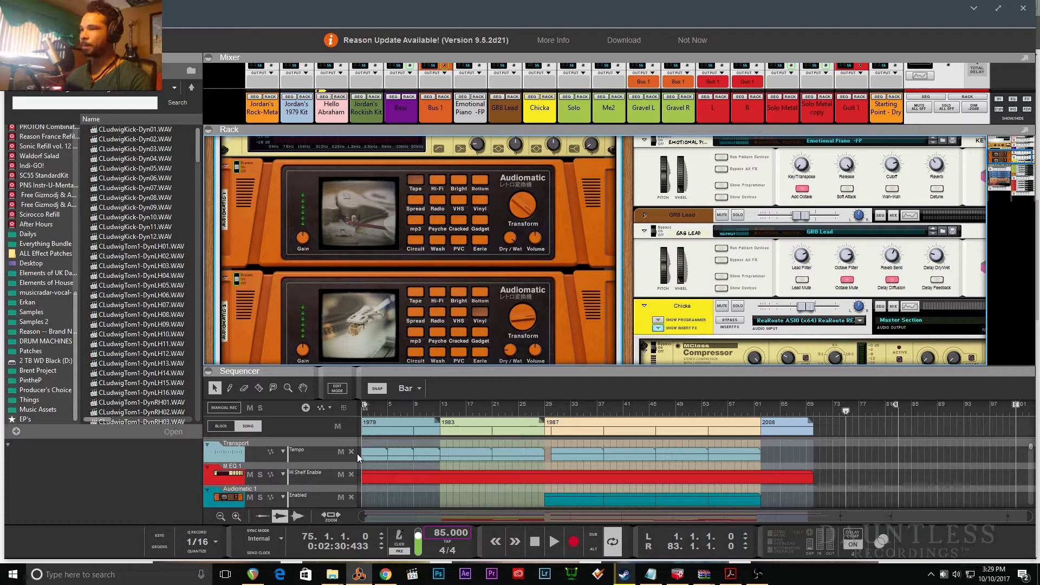
- Try to add and edit a tempo automation clip on the Transport track after the 2008 block, and undo it
{"action": "left_click_drag", "start_coordinate": [815, 454], "coordinate": [910, 454]}
{"action": "double_click", "coordinate": [830, 458]}
{"action": "mouse_move", "coordinate": [834, 456]}
{"action": "left_mouse_down"}
{"action": "mouse_move", "coordinate": [835, 438]}
{"action": "mouse_move", "coordinate": [835, 513]}
{"action": "mouse_move", "coordinate": [844, 473]}
{"action": "left_mouse_up"}
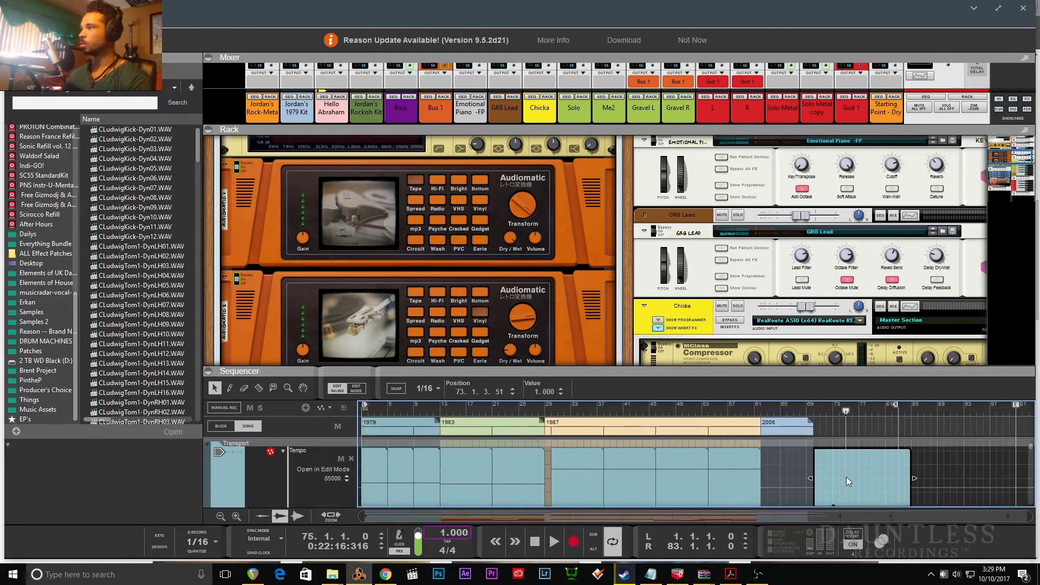
{"action": "key", "text": "ctrl+z"}
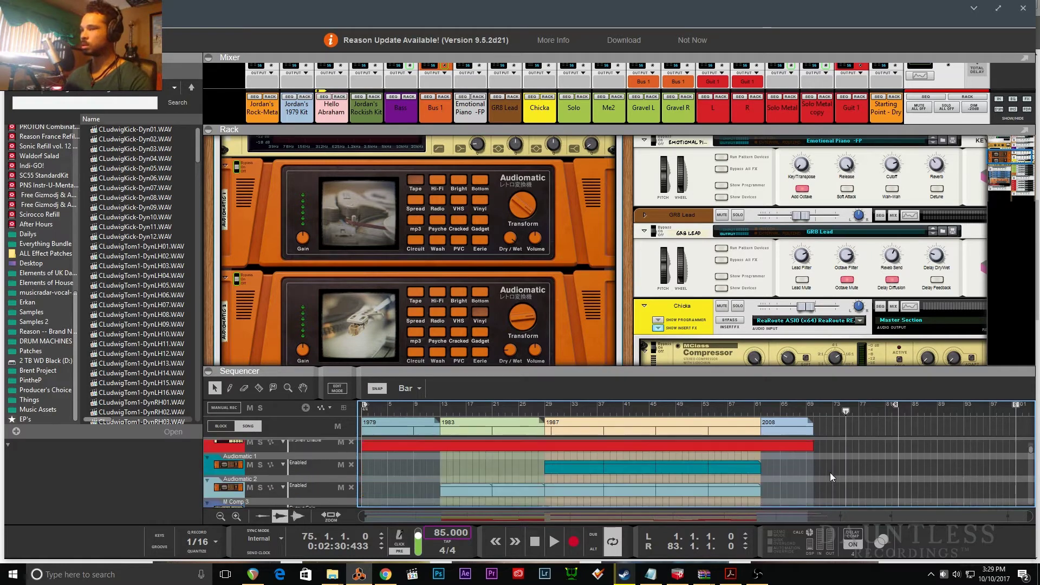
- Draw 17-bar Enabled automation clips on Audiomatic 1 from bar 70 and Audiomatic 2 from bar 69 in the enlarged sequencer
{"action": "key", "text": "F7"}
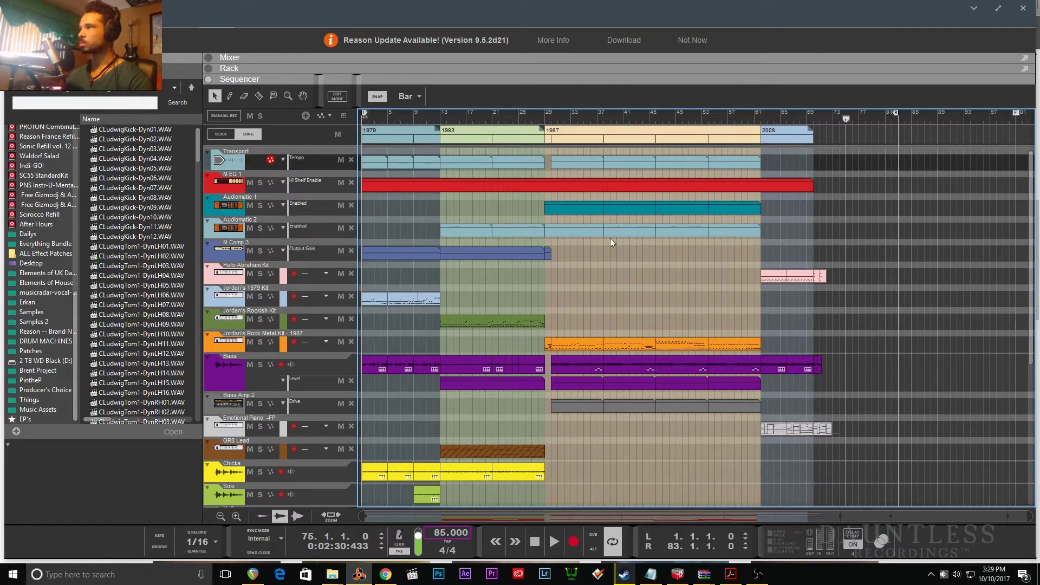
{"action": "left_click_drag", "start_coordinate": [818, 207], "coordinate": [924, 208]}
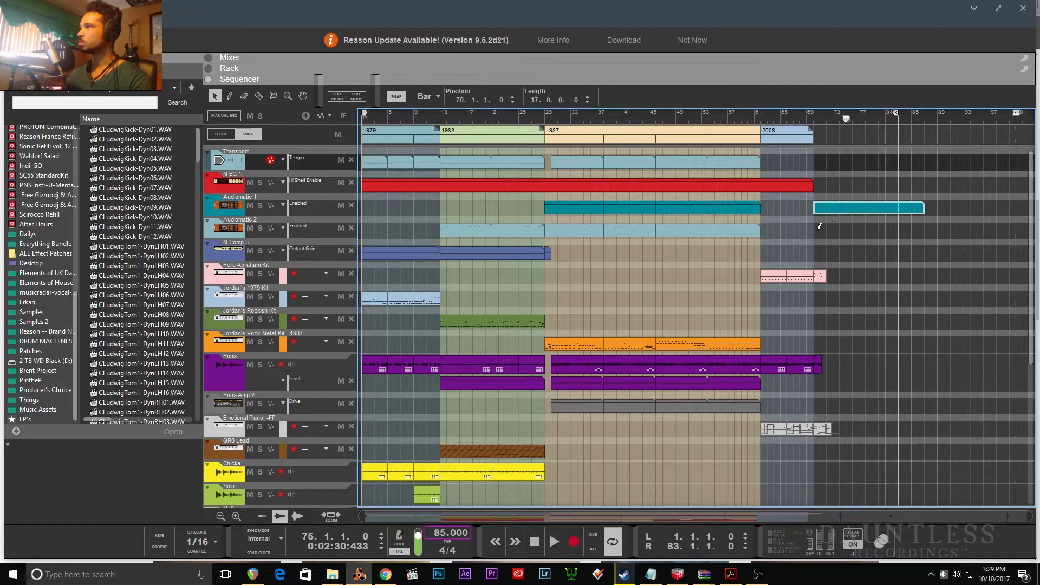
{"action": "left_click_drag", "start_coordinate": [808, 230], "coordinate": [924, 229]}
{"action": "double_click", "coordinate": [858, 236]}
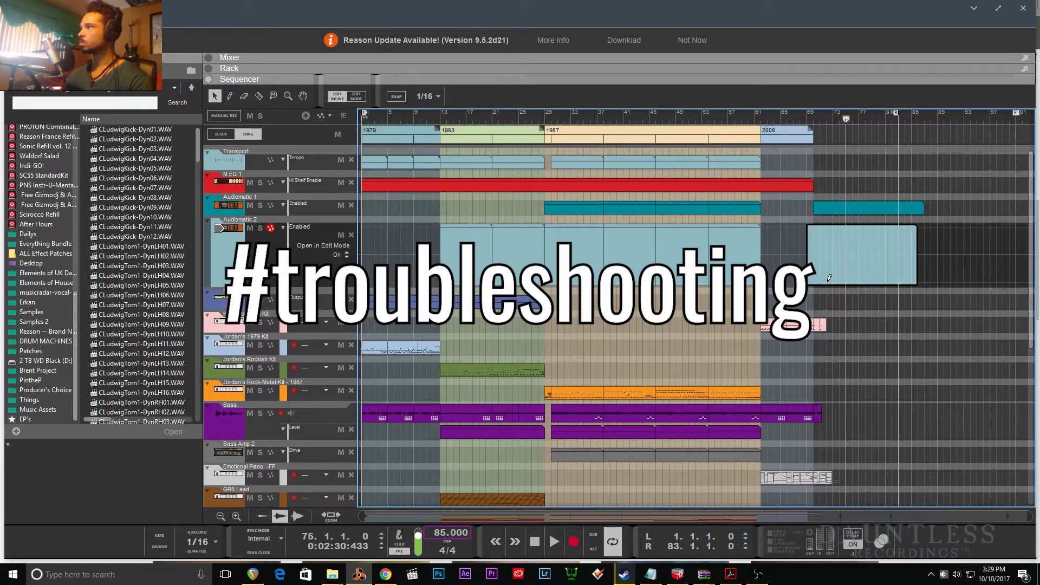
{"action": "double_click", "coordinate": [832, 223]}
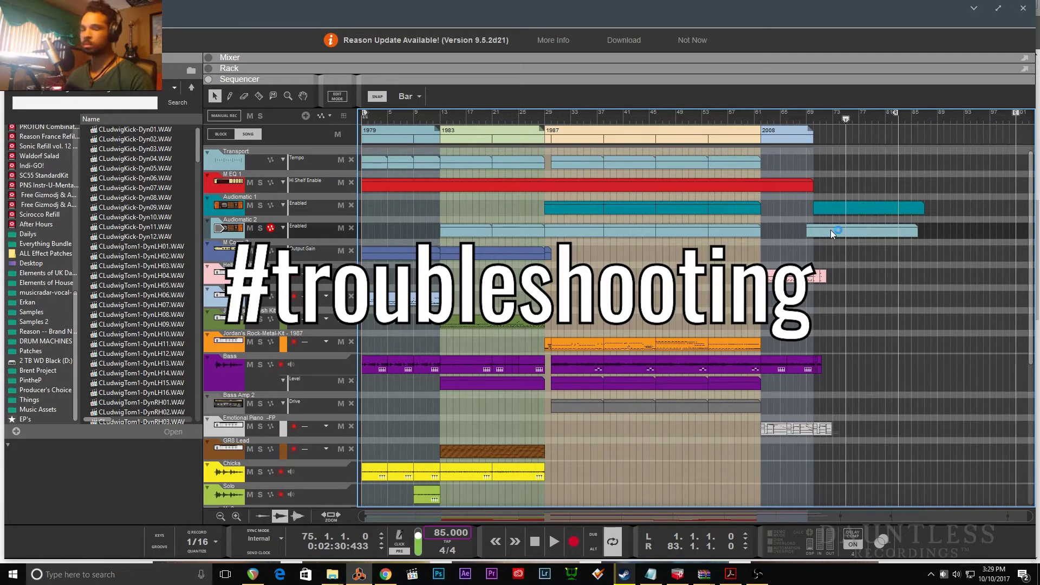
- Replace the Audiomatic 1 clip after the 2008 block with a copy of the Audiomatic 2 clip at bar 69
{"action": "scroll", "coordinate": [257, 481], "scroll_direction": "down", "scroll_amount": 5}
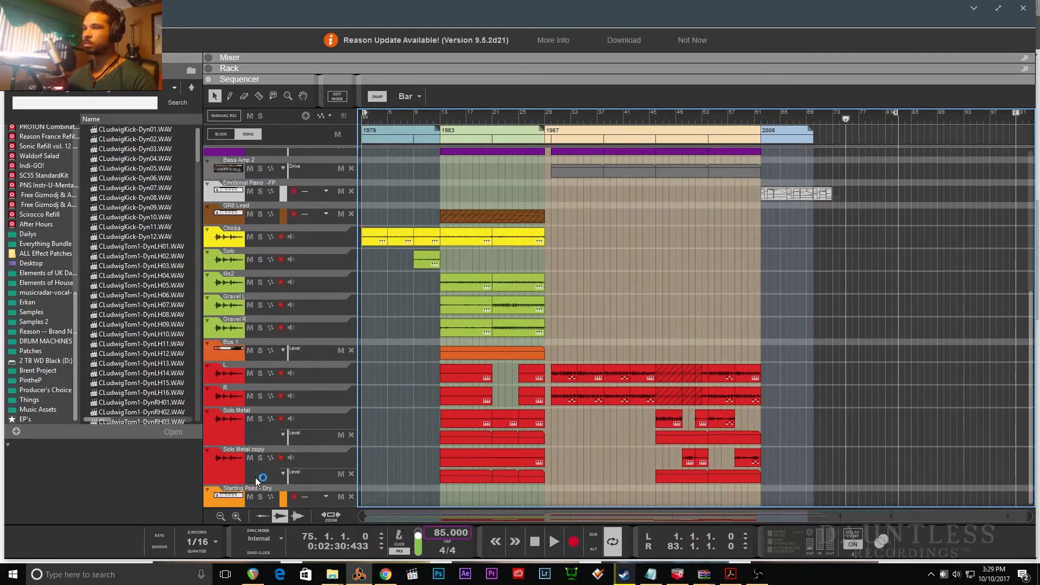
{"action": "scroll", "coordinate": [903, 306], "scroll_direction": "up", "scroll_amount": 5}
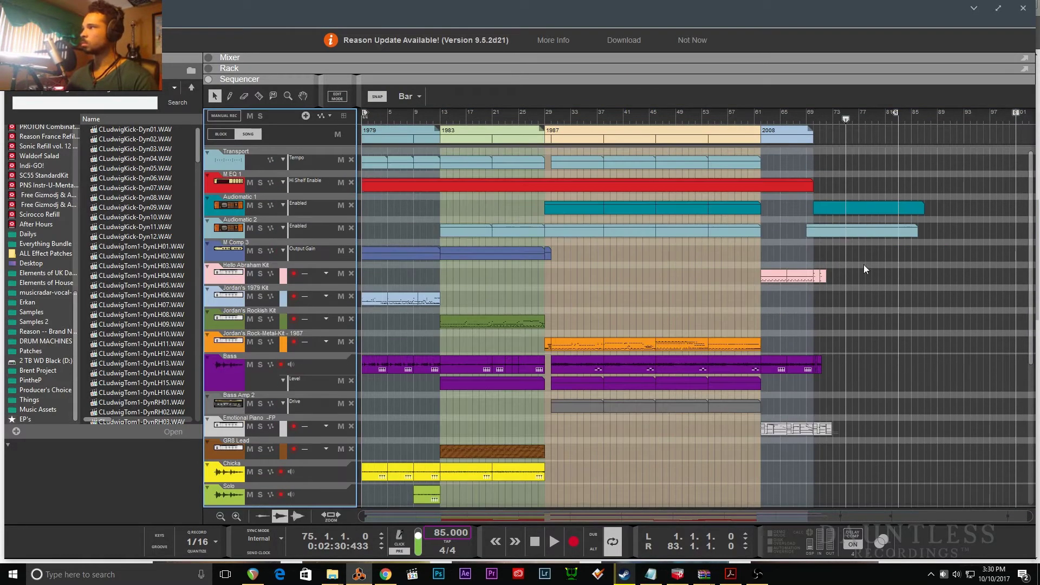
{"action": "left_click", "coordinate": [858, 201]}
{"action": "key", "text": "Delete"}
{"action": "left_click", "coordinate": [860, 230]}
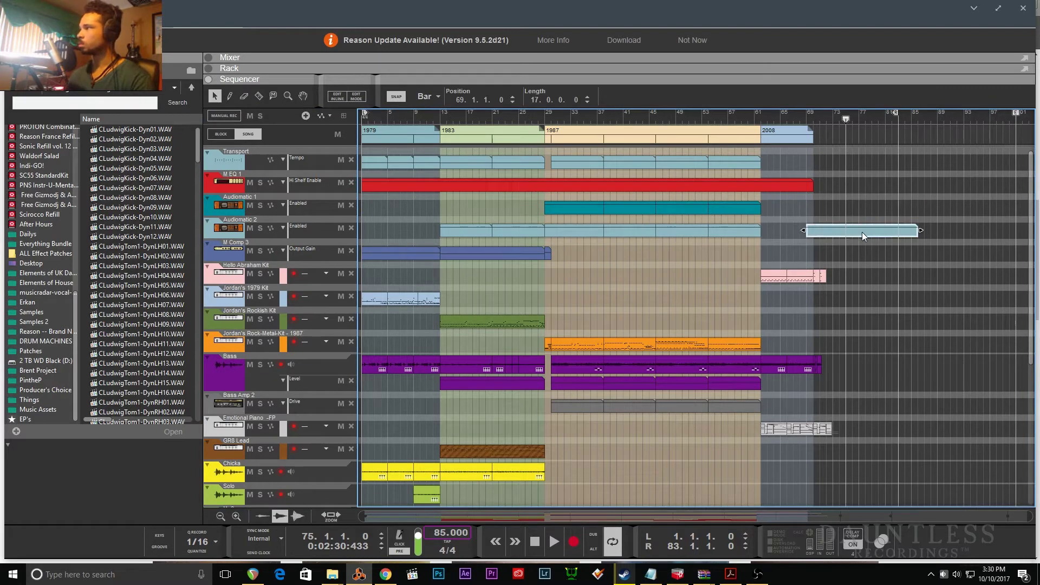
{"action": "left_click_drag", "start_coordinate": [862, 232], "coordinate": [859, 209]}
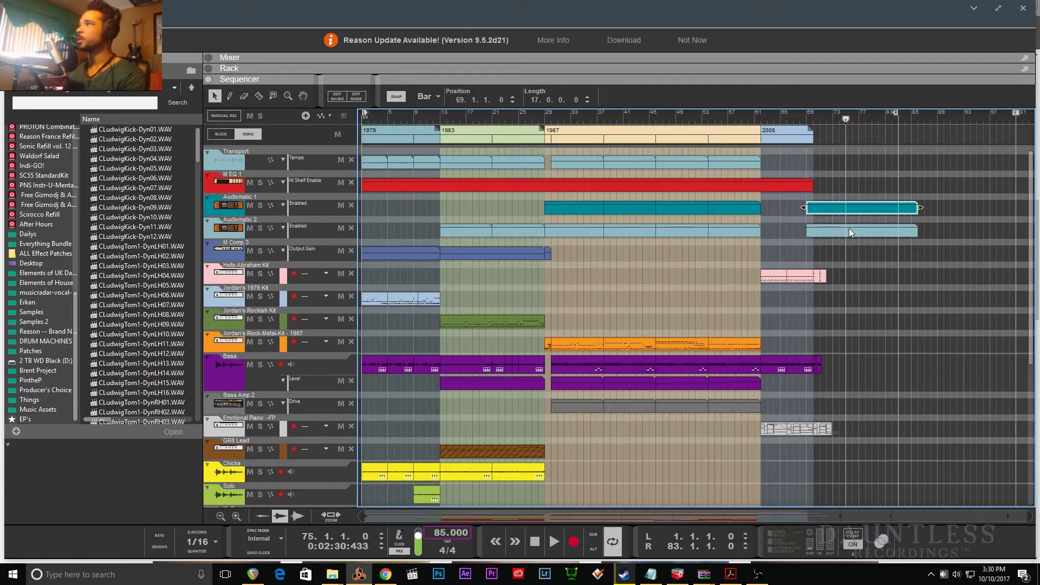
- Return to the combined view, show the Starting Point - Dry Combinator's devices, and unfold its reMIX mixer
{"action": "key", "text": "F5"}
{"action": "key", "text": "F6"}
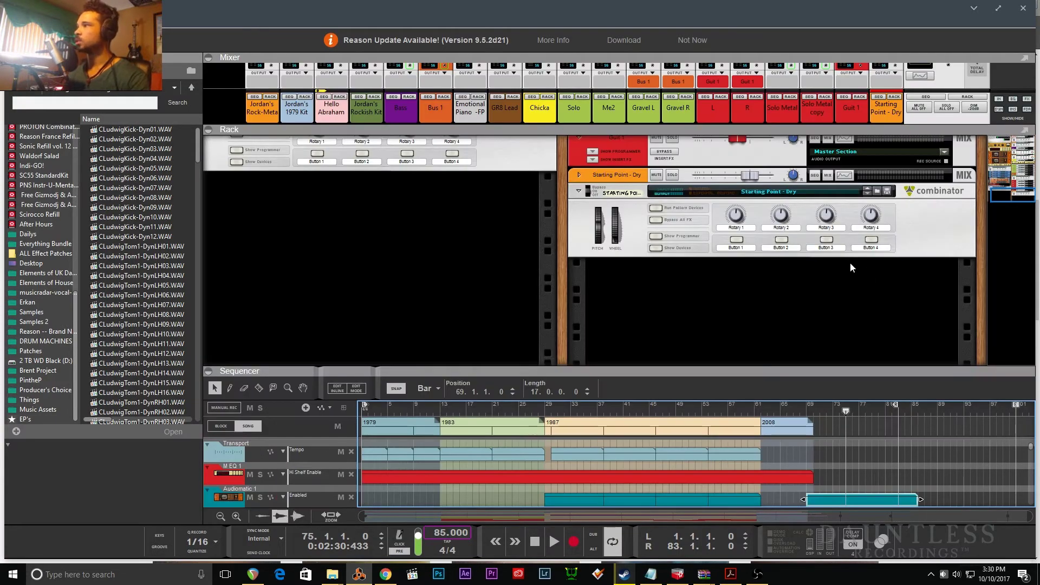
{"action": "left_click", "coordinate": [672, 248]}
{"action": "scroll", "coordinate": [682, 261], "scroll_direction": "down", "scroll_amount": 3}
{"action": "scroll", "coordinate": [685, 260], "scroll_direction": "down", "scroll_amount": 3}
{"action": "scroll", "coordinate": [691, 259], "scroll_direction": "up", "scroll_amount": 3}
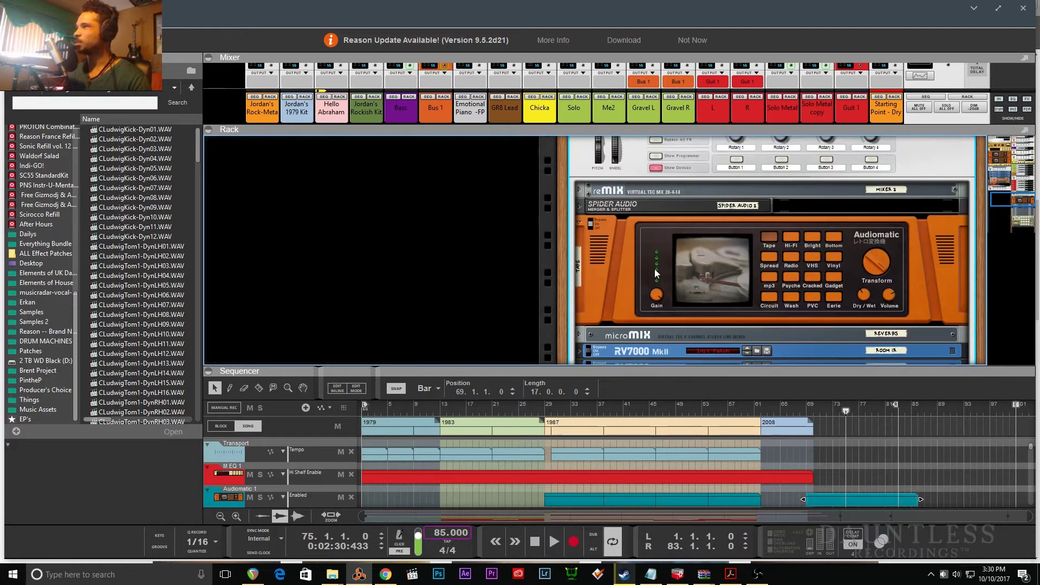
{"action": "scroll", "coordinate": [649, 273], "scroll_direction": "up", "scroll_amount": 1}
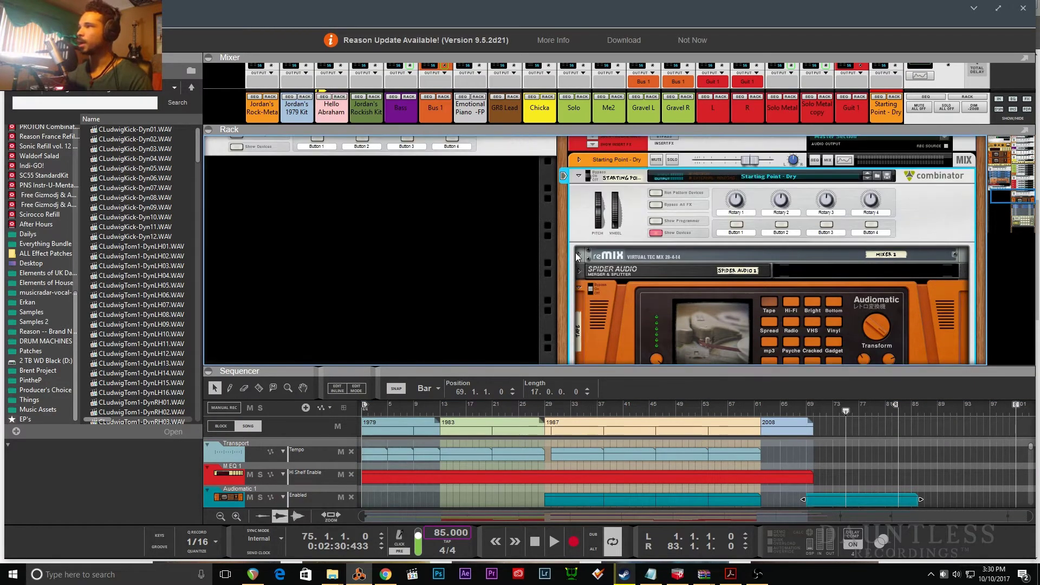
{"action": "left_click", "coordinate": [579, 224]}
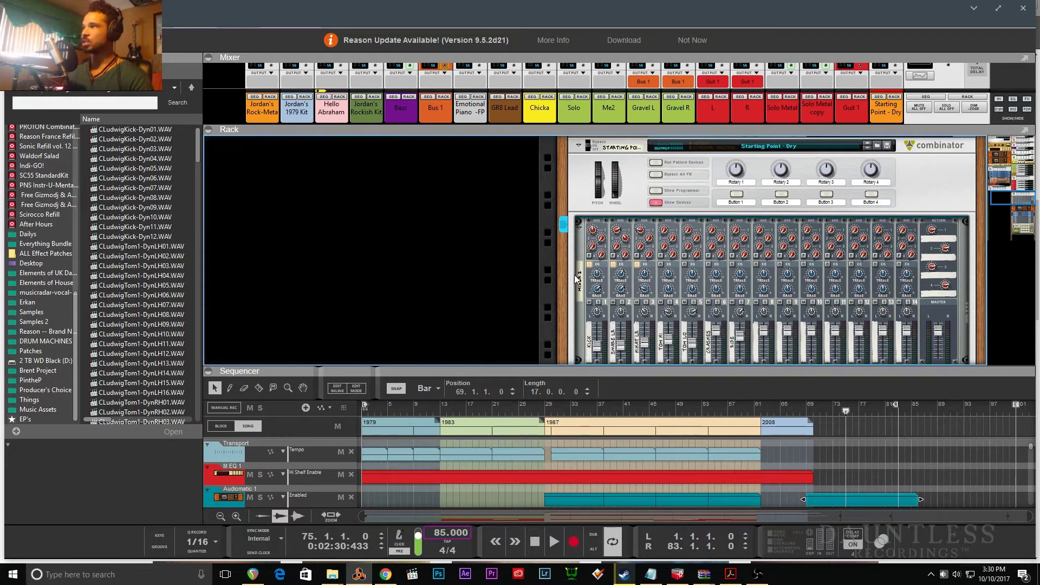
- Go through the Combinator's devices down to the Kong Drum Designer, and select the Kick pad to inspect its NN-Nano samples
{"action": "scroll", "coordinate": [635, 303], "scroll_direction": "down", "scroll_amount": 5}
{"action": "scroll", "coordinate": [638, 308], "scroll_direction": "down", "scroll_amount": 2}
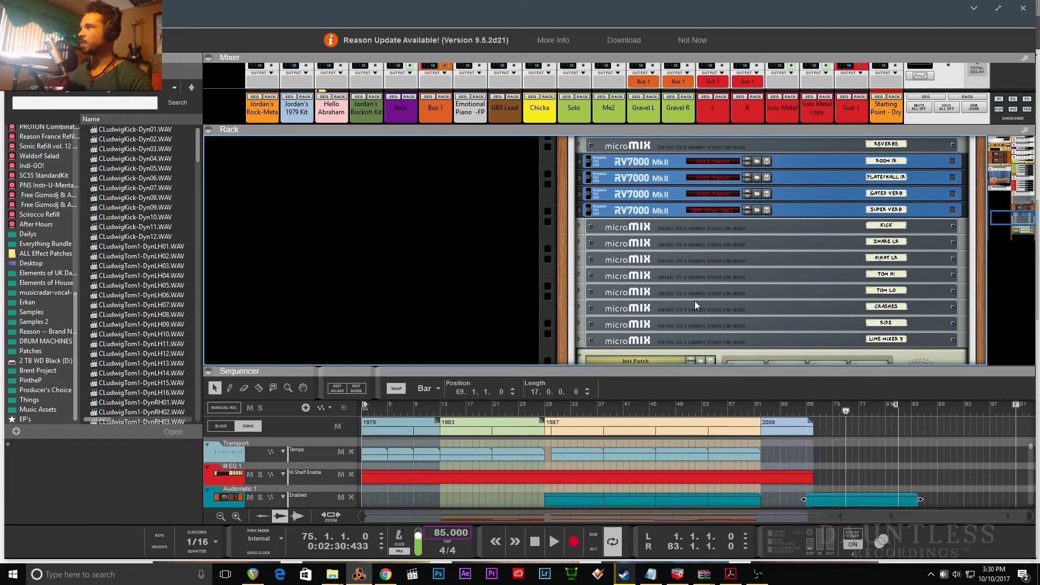
{"action": "scroll", "coordinate": [680, 300], "scroll_direction": "down", "scroll_amount": 6}
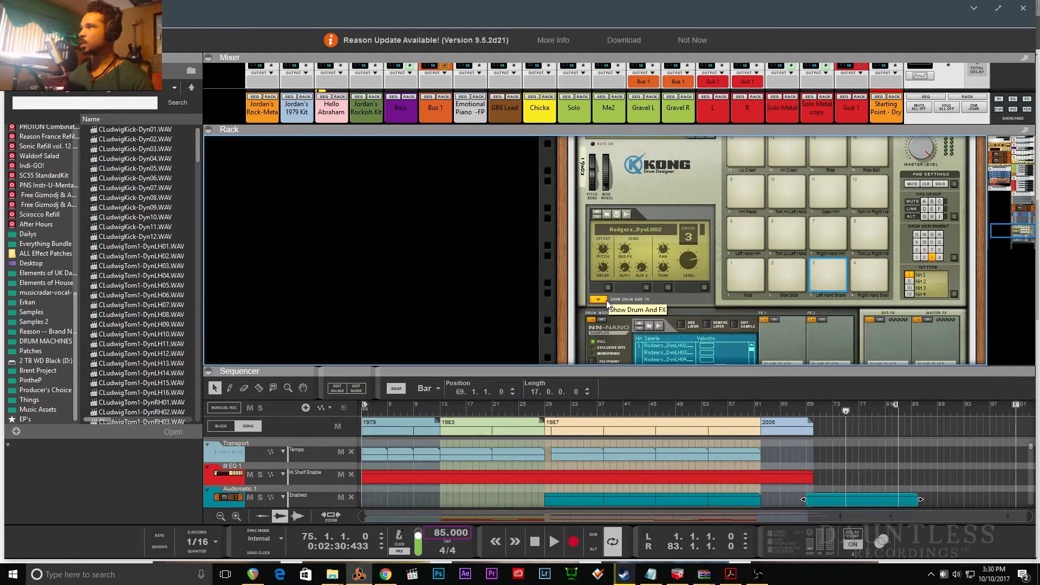
{"action": "scroll", "coordinate": [600, 300], "scroll_direction": "down", "scroll_amount": 3}
{"action": "left_click", "coordinate": [745, 179]}
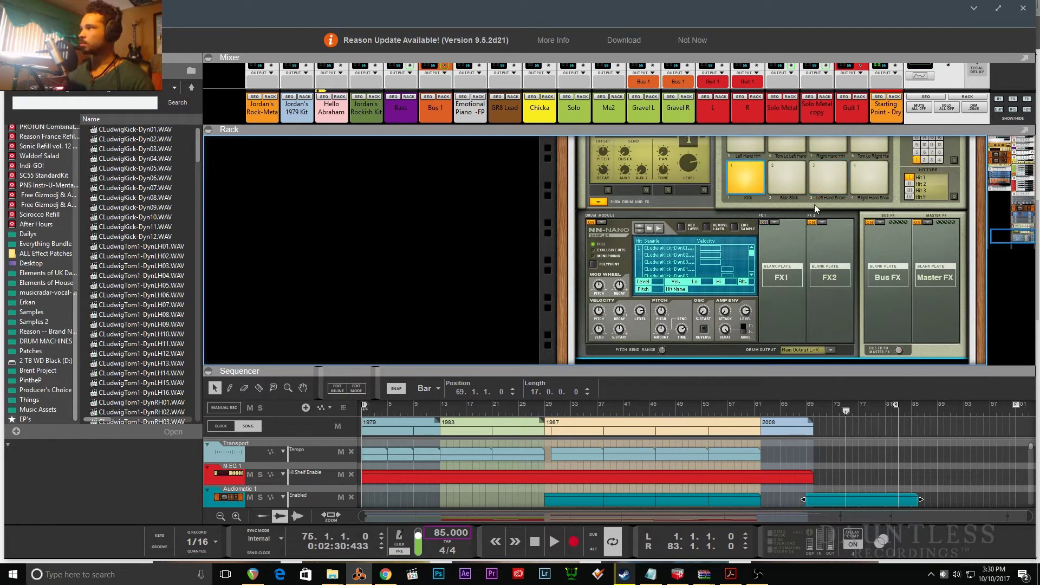
- Hide the Combinator's devices and delete the Starting Point - Dry mix channel together with its Combinator
{"action": "scroll", "coordinate": [658, 240], "scroll_direction": "up", "scroll_amount": 8}
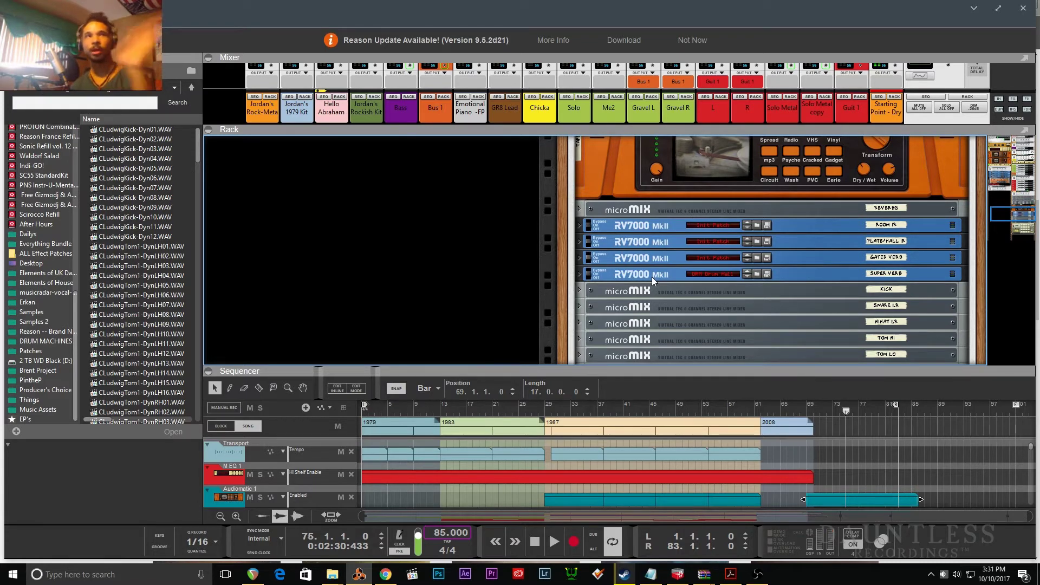
{"action": "scroll", "coordinate": [651, 278], "scroll_direction": "up", "scroll_amount": 5}
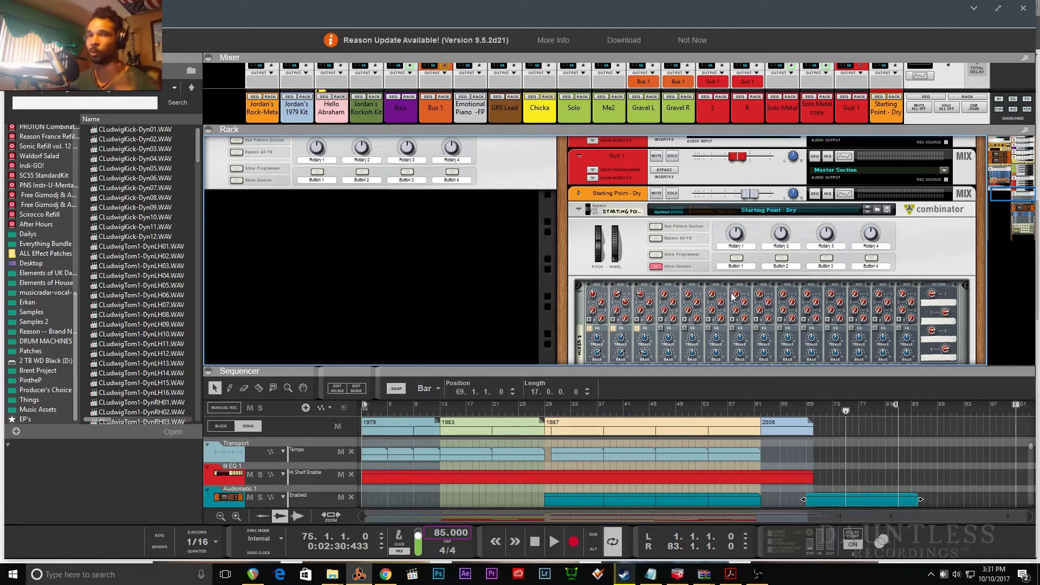
{"action": "left_click", "coordinate": [654, 267]}
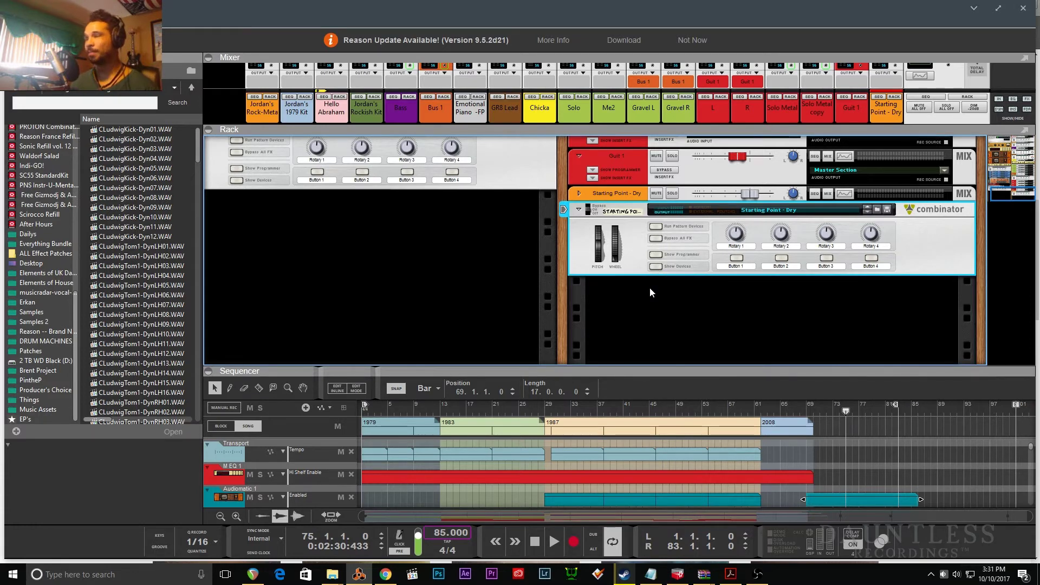
{"action": "left_click", "coordinate": [631, 197]}
{"action": "key", "text": "Delete"}
{"action": "key", "text": "Return"}
- Disarm recording on the Solo Metal copy track in the enlarged sequencer, and return the song position to the start
{"action": "key", "text": "F7"}
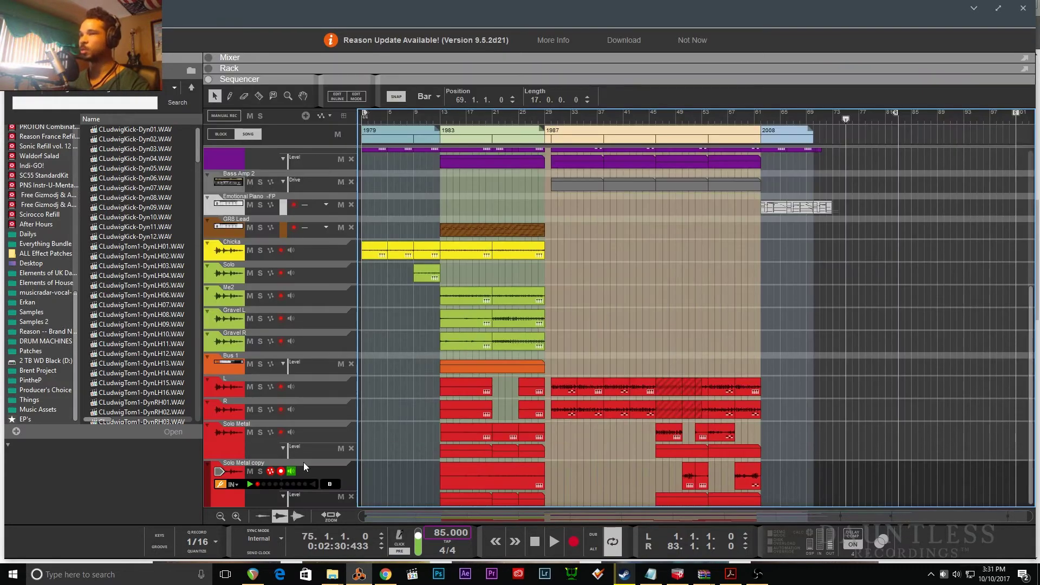
{"action": "left_click", "coordinate": [277, 472]}
{"action": "scroll", "coordinate": [277, 473], "scroll_direction": "up", "scroll_amount": 10}
{"action": "key", "text": "Home"}
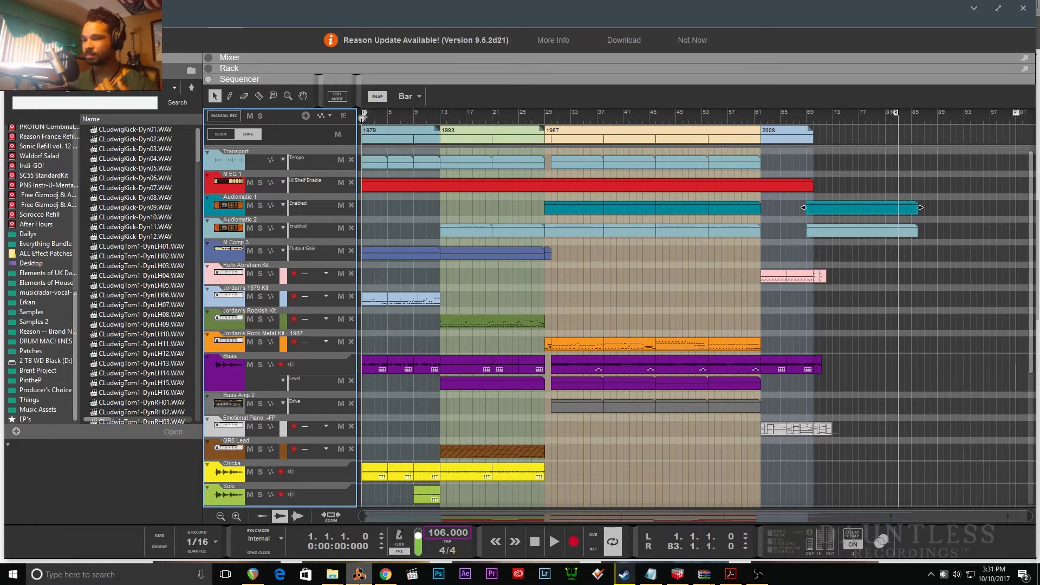
- Delete the Audiomatic 1 and Audiomatic 2 automation clips that lie after the 2008 block
{"action": "mouse_move", "coordinate": [387, 579]}
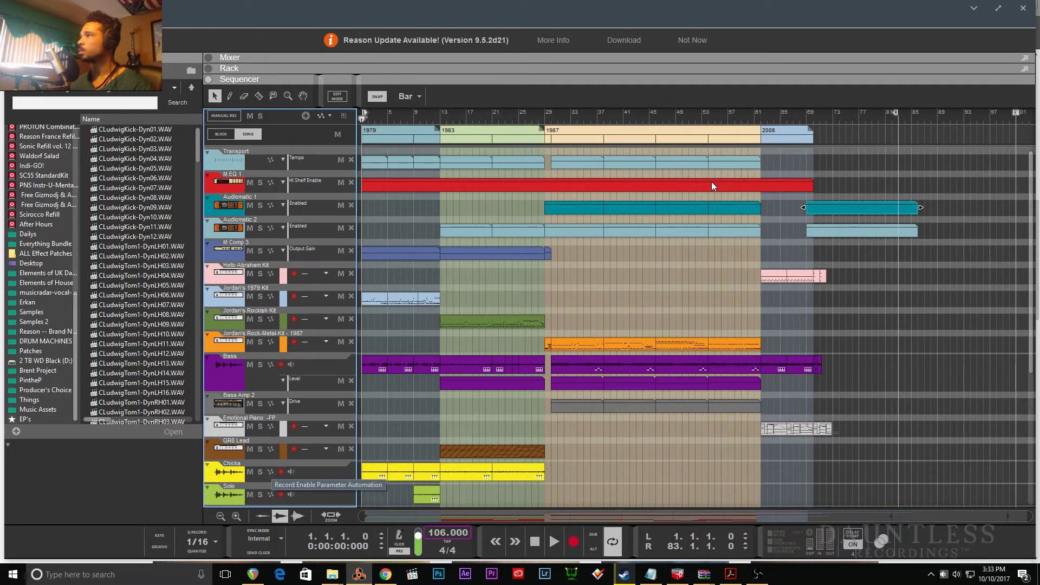
{"action": "left_click_drag", "start_coordinate": [863, 193], "coordinate": [914, 359]}
{"action": "key", "text": "Delete"}
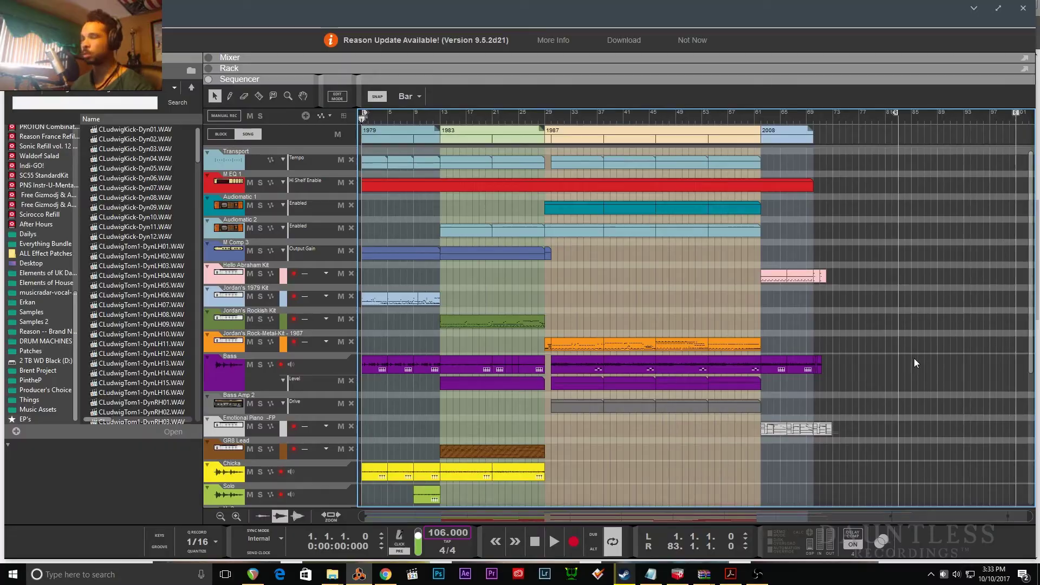
- Play the song from the start and locate the Jordan's 1979 Kit Combinator in the enlarged rack
{"action": "key", "text": "space"}
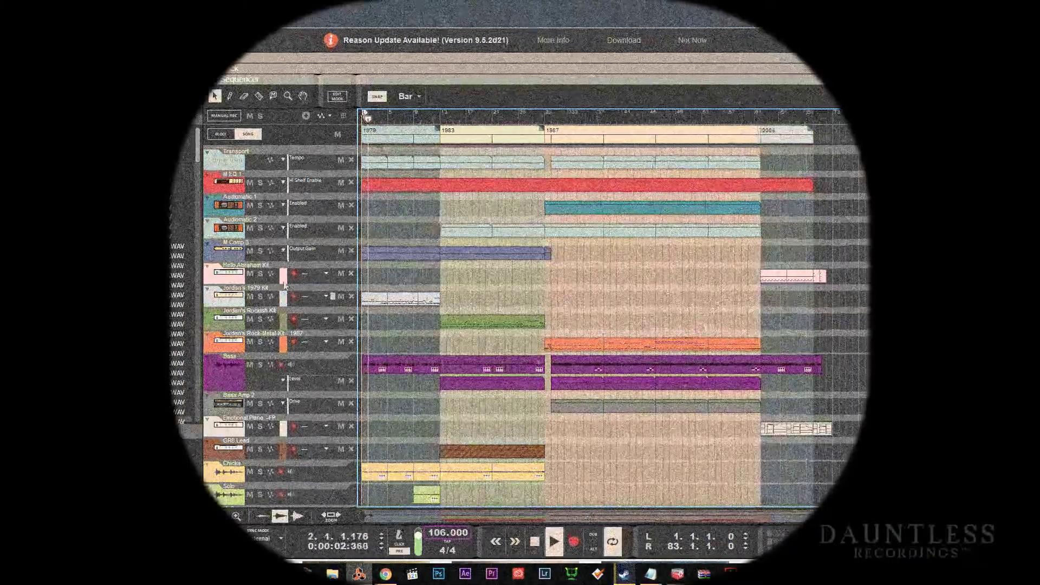
{"action": "left_click", "coordinate": [222, 297]}
{"action": "key", "text": "F6"}
{"action": "scroll", "coordinate": [286, 295], "scroll_direction": "up", "scroll_amount": 10}
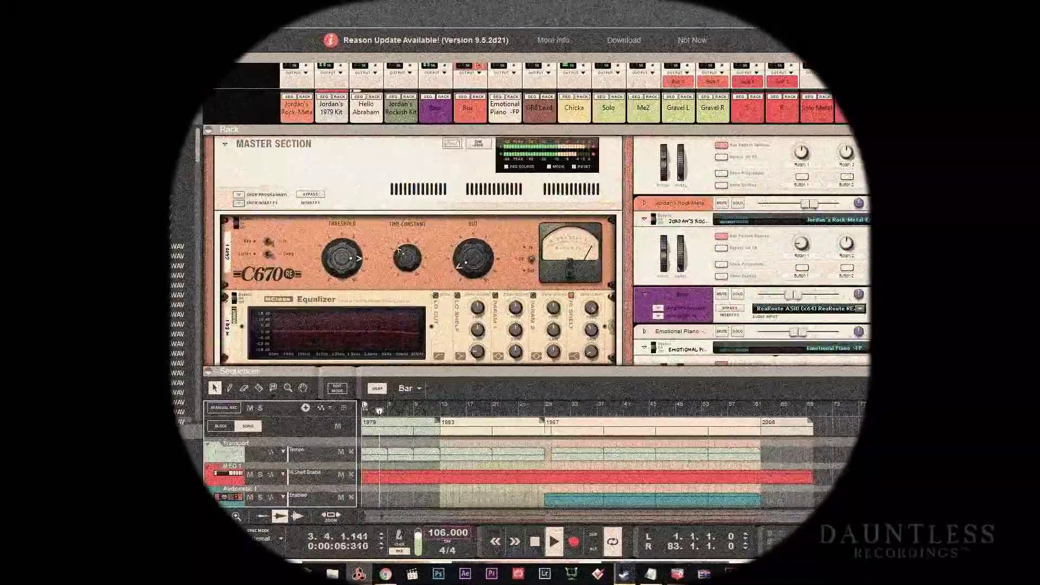
{"action": "key", "text": "F7"}
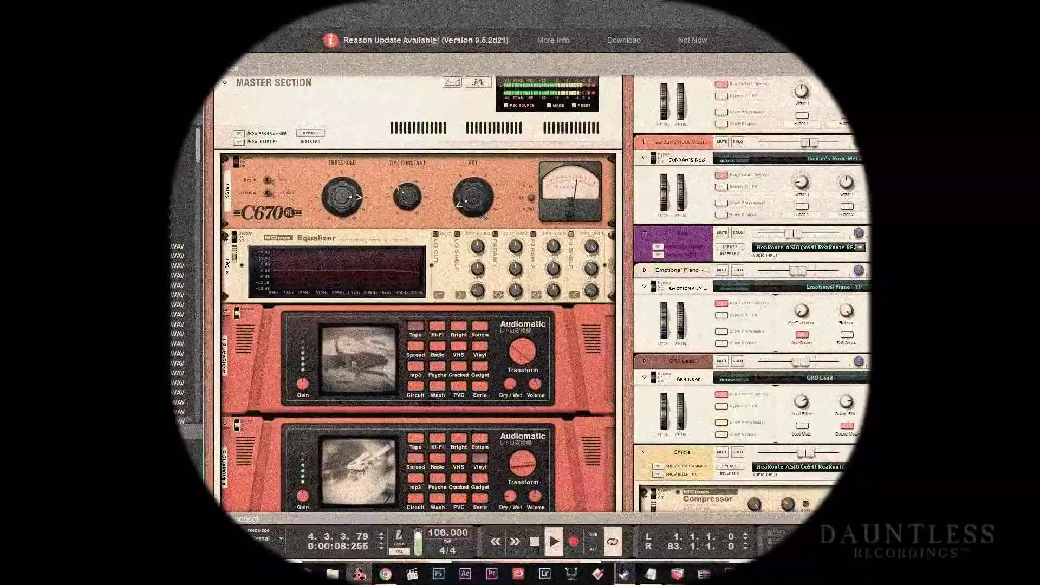
{"action": "scroll", "coordinate": [412, 295], "scroll_direction": "right", "scroll_amount": 2}
{"action": "scroll", "coordinate": [412, 296], "scroll_direction": "down", "scroll_amount": 3}
{"action": "scroll", "coordinate": [411, 296], "scroll_direction": "down", "scroll_amount": 1}
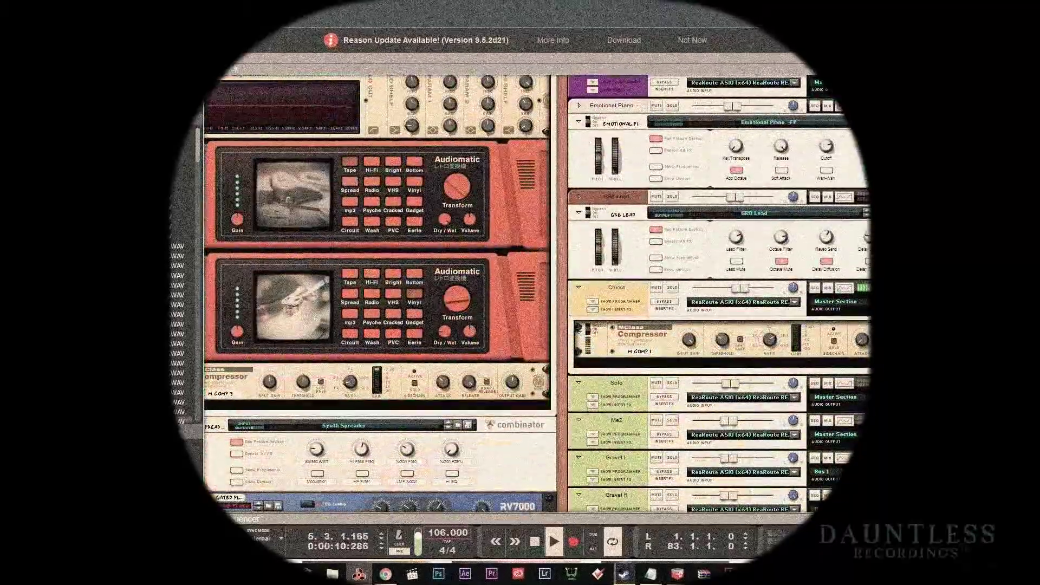
{"action": "scroll", "coordinate": [412, 296], "scroll_direction": "down", "scroll_amount": 4}
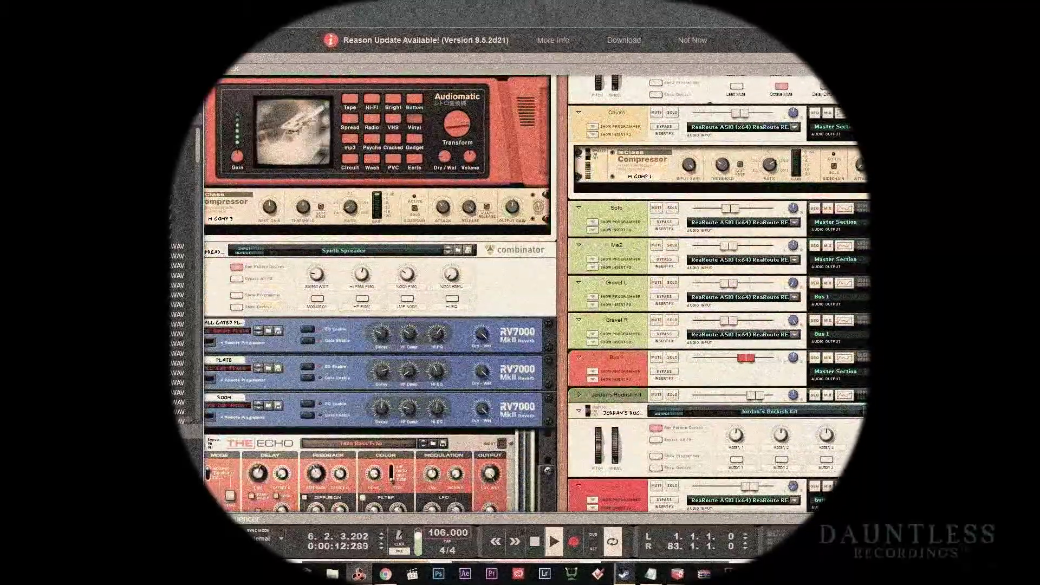
{"action": "scroll", "coordinate": [412, 296], "scroll_direction": "down", "scroll_amount": 5}
{"action": "scroll", "coordinate": [411, 296], "scroll_direction": "left", "scroll_amount": 2}
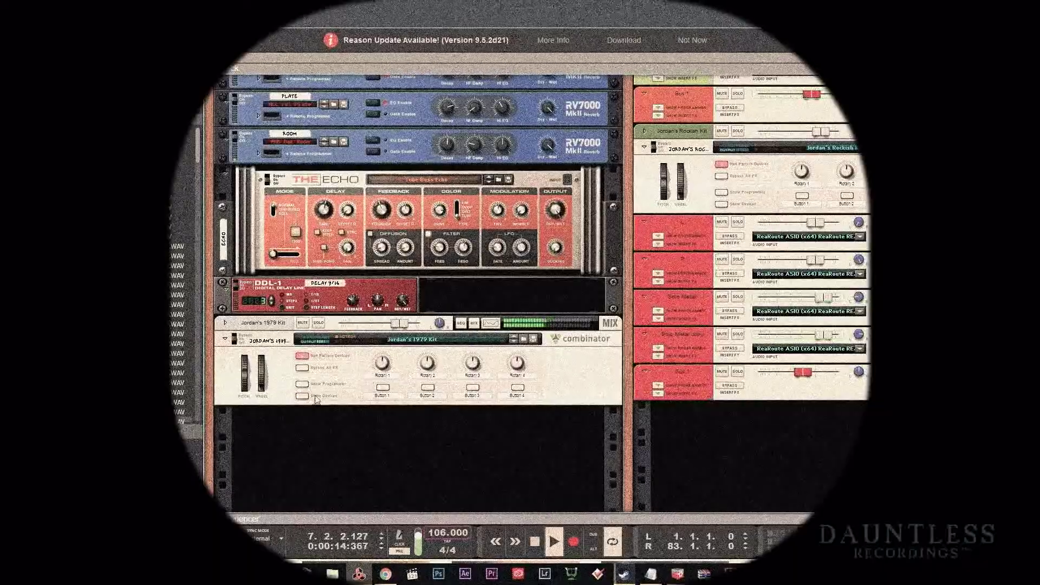
- Show the Jordan's 1979 Kit Combinator's devices, examine them from the mixer down to the Kong, and hide them again
{"action": "scroll", "coordinate": [463, 405], "scroll_direction": "down", "scroll_amount": 8}
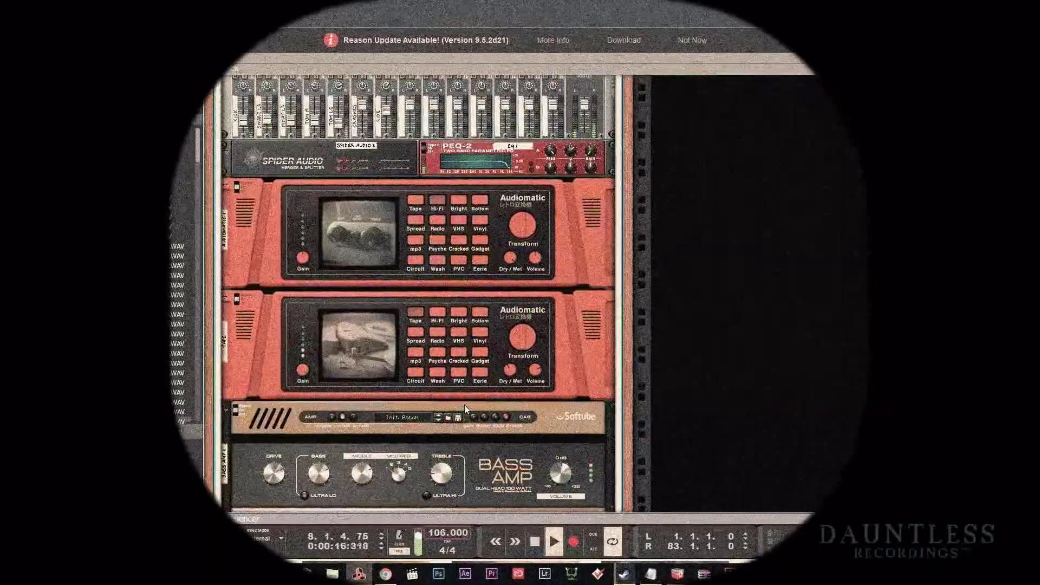
{"action": "scroll", "coordinate": [464, 405], "scroll_direction": "up", "scroll_amount": 3}
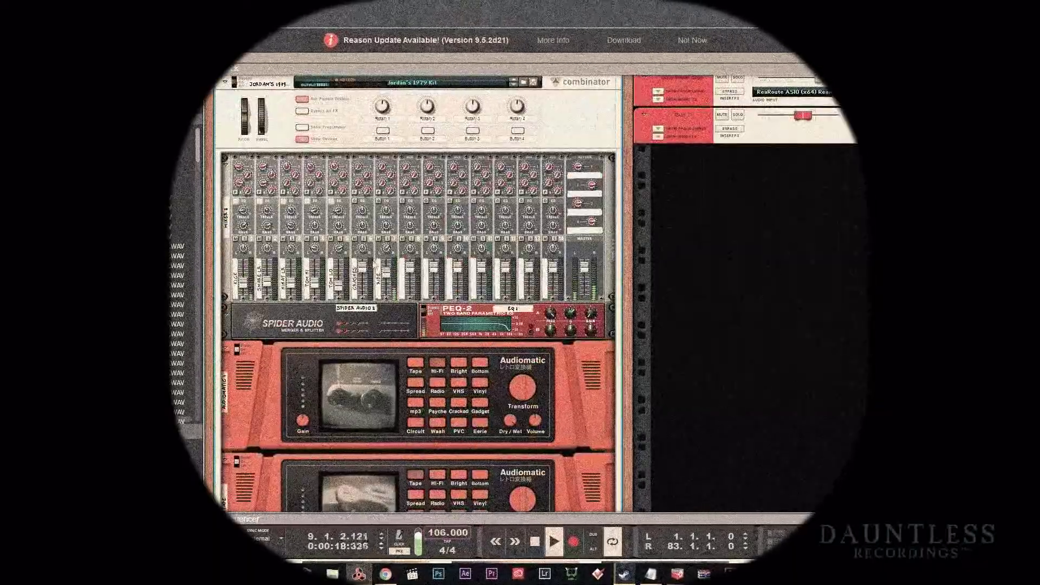
{"action": "scroll", "coordinate": [362, 328], "scroll_direction": "down", "scroll_amount": 4}
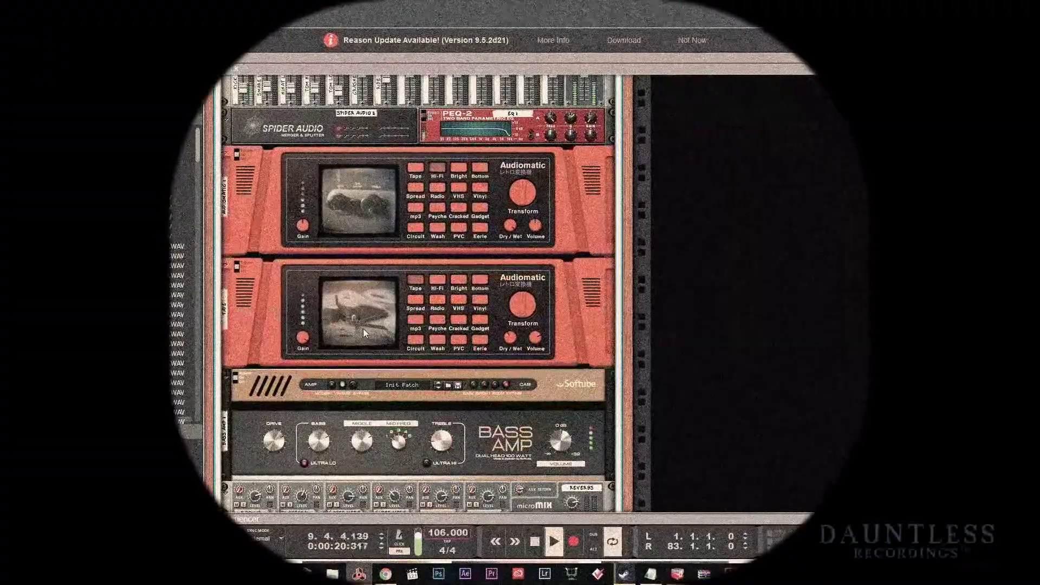
{"action": "scroll", "coordinate": [584, 417], "scroll_direction": "down", "scroll_amount": 5}
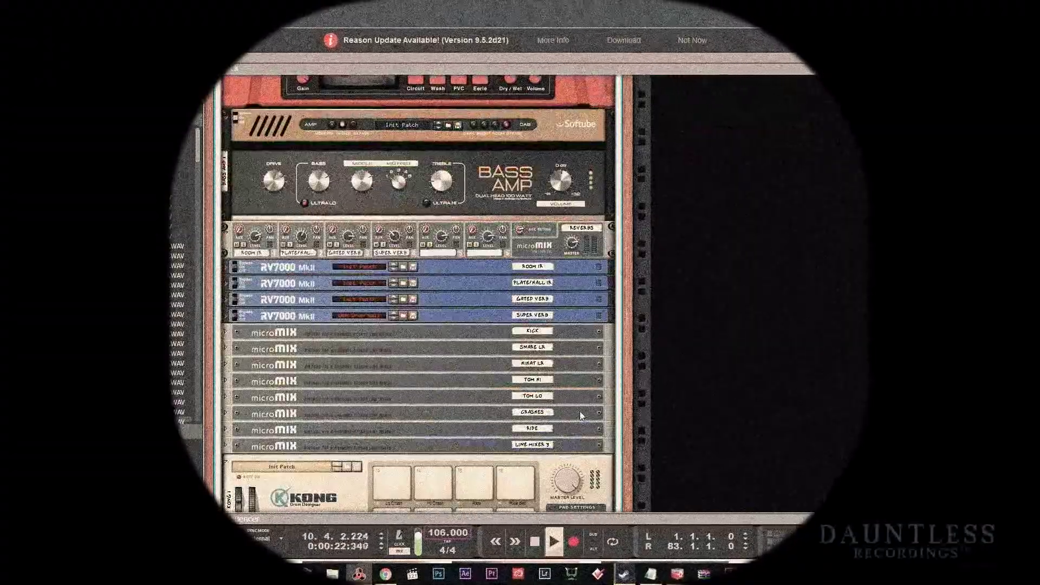
{"action": "scroll", "coordinate": [579, 411], "scroll_direction": "down", "scroll_amount": 6}
{"action": "scroll", "coordinate": [574, 415], "scroll_direction": "up", "scroll_amount": 4}
{"action": "scroll", "coordinate": [523, 393], "scroll_direction": "up", "scroll_amount": 5}
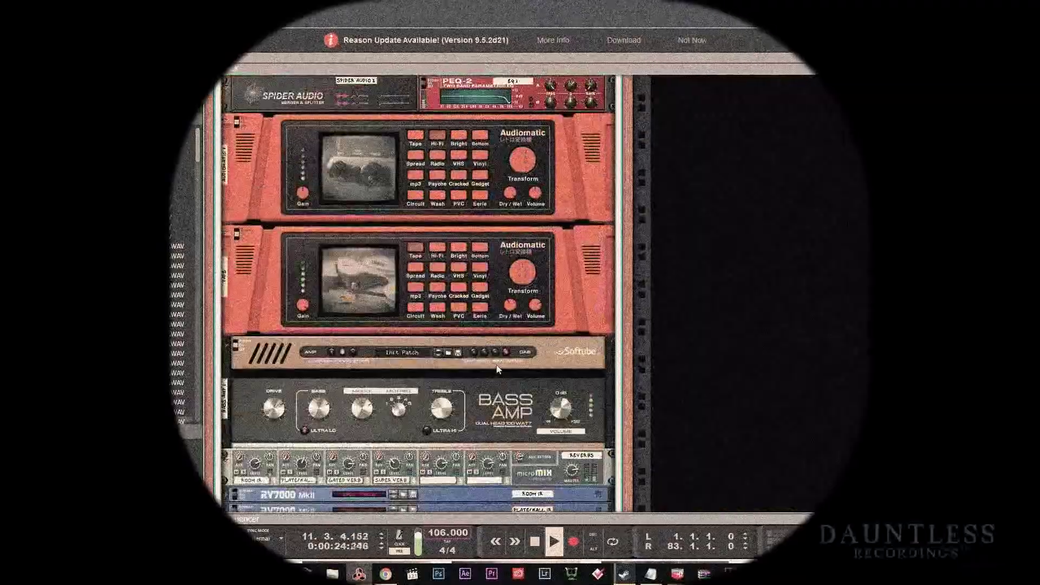
{"action": "scroll", "coordinate": [497, 364], "scroll_direction": "down", "scroll_amount": 12}
{"action": "scroll", "coordinate": [406, 390], "scroll_direction": "up", "scroll_amount": 1}
{"action": "left_click", "coordinate": [302, 399]}
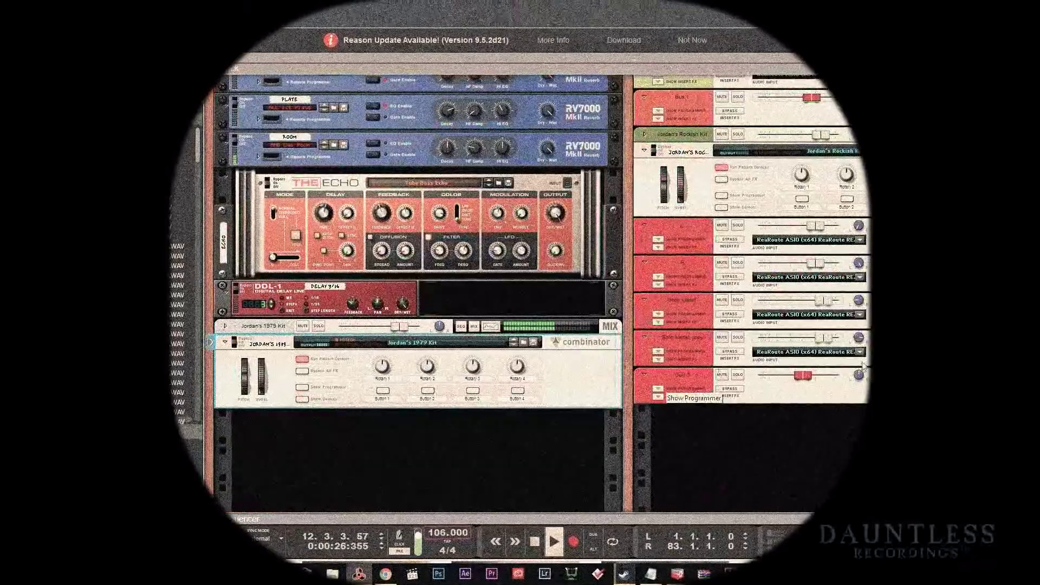
- Show the devices of the Jordan's Rockish Kit Combinator and go through them down to the Kong Drum Designers
{"action": "scroll", "coordinate": [775, 273], "scroll_direction": "up", "scroll_amount": 2}
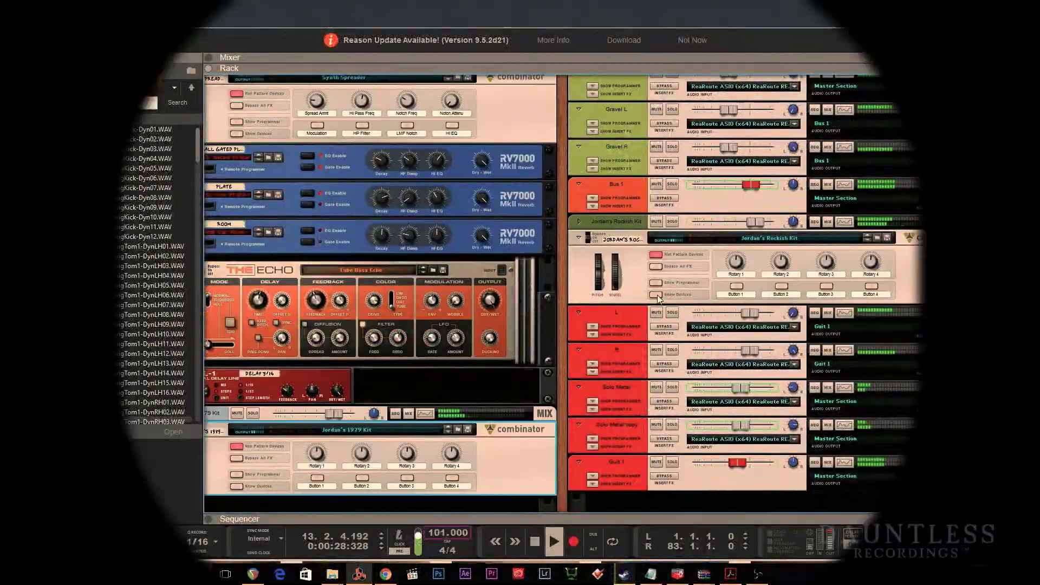
{"action": "left_click", "coordinate": [657, 295]}
{"action": "scroll", "coordinate": [657, 295], "scroll_direction": "down", "scroll_amount": 3}
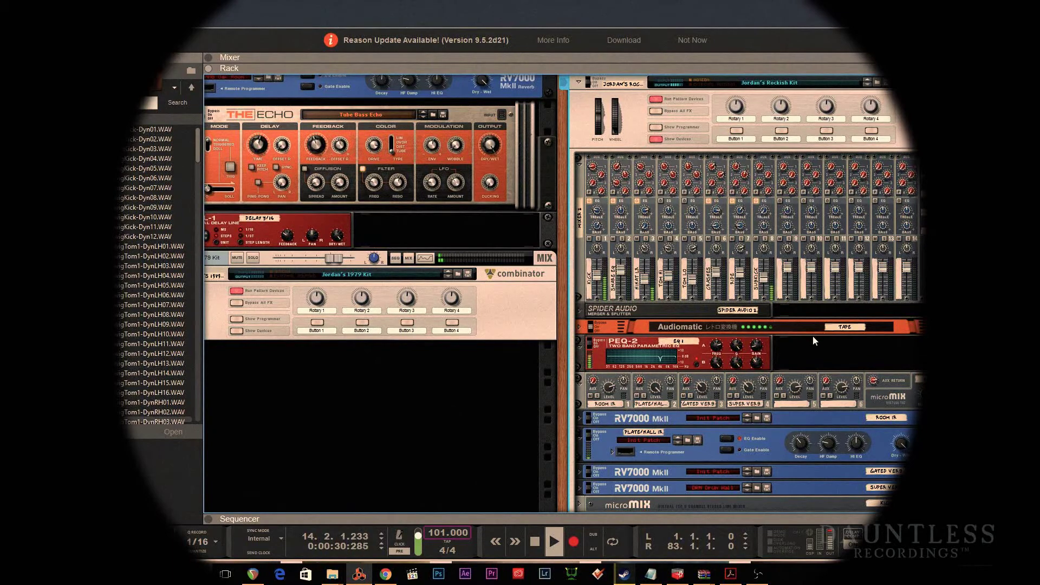
{"action": "scroll", "coordinate": [813, 337], "scroll_direction": "down", "scroll_amount": 2}
{"action": "scroll", "coordinate": [813, 337], "scroll_direction": "down", "scroll_amount": 3}
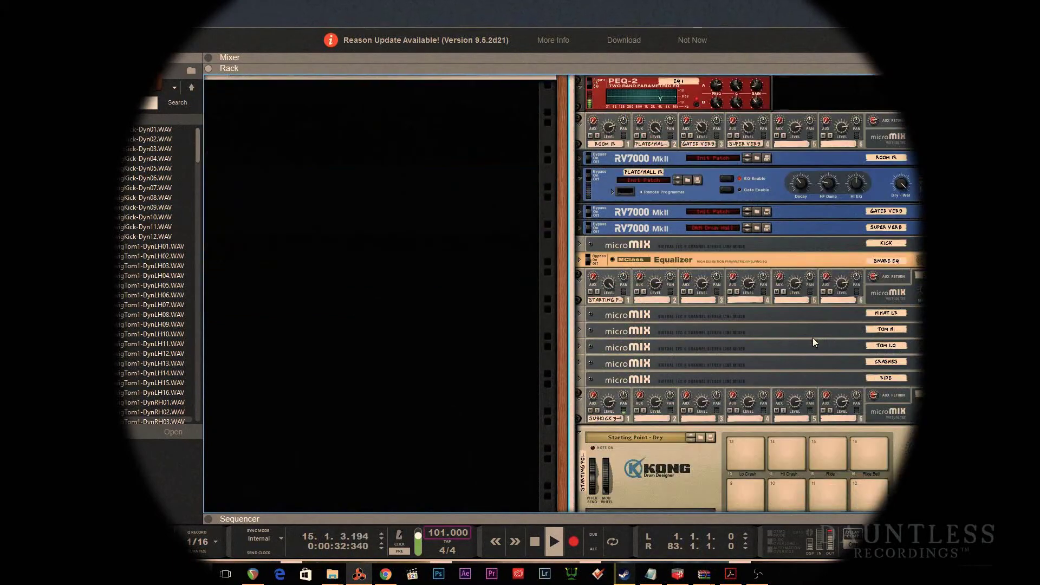
{"action": "scroll", "coordinate": [812, 329], "scroll_direction": "down", "scroll_amount": 5}
{"action": "scroll", "coordinate": [796, 333], "scroll_direction": "down", "scroll_amount": 1}
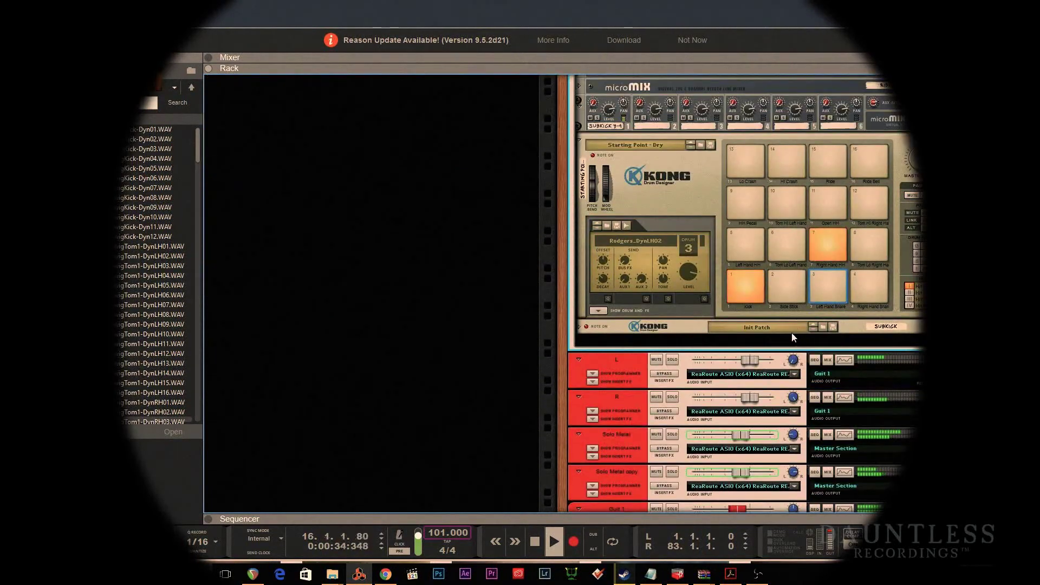
- Hide the Jordan's Rockish Kit Combinator's devices and return to the enlarged sequencer to follow the playback
{"action": "scroll", "coordinate": [791, 333], "scroll_direction": "up", "scroll_amount": 3}
{"action": "scroll", "coordinate": [782, 346], "scroll_direction": "up", "scroll_amount": 6}
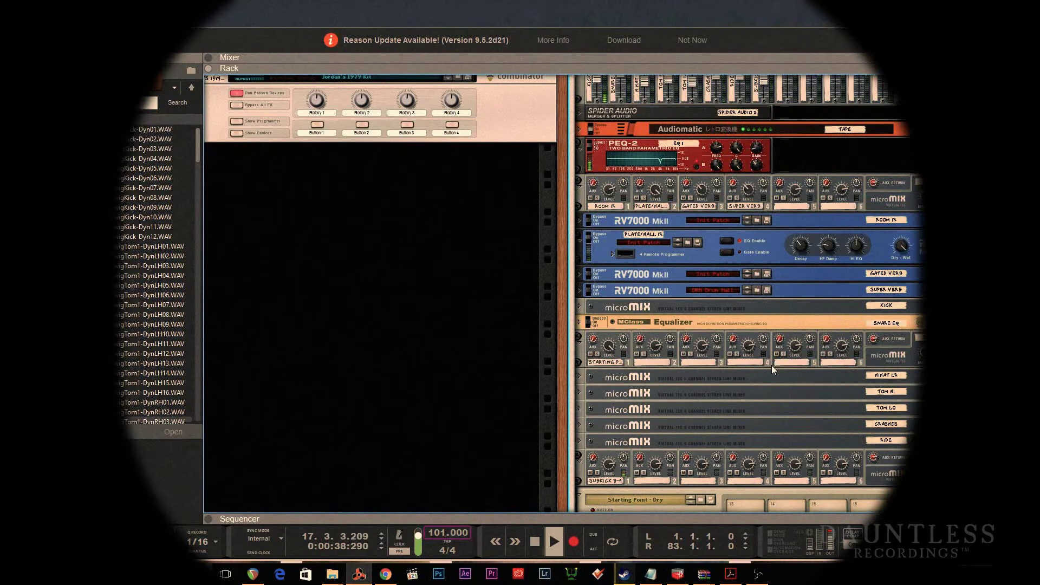
{"action": "scroll", "coordinate": [750, 382], "scroll_direction": "up", "scroll_amount": 3}
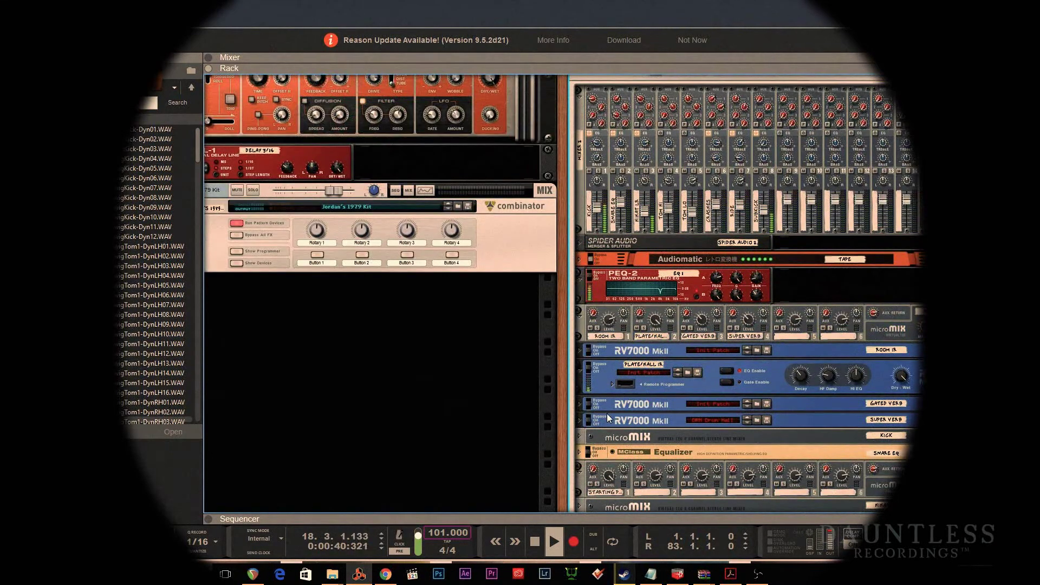
{"action": "scroll", "coordinate": [607, 414], "scroll_direction": "up", "scroll_amount": 2}
{"action": "scroll", "coordinate": [606, 417], "scroll_direction": "up", "scroll_amount": 2}
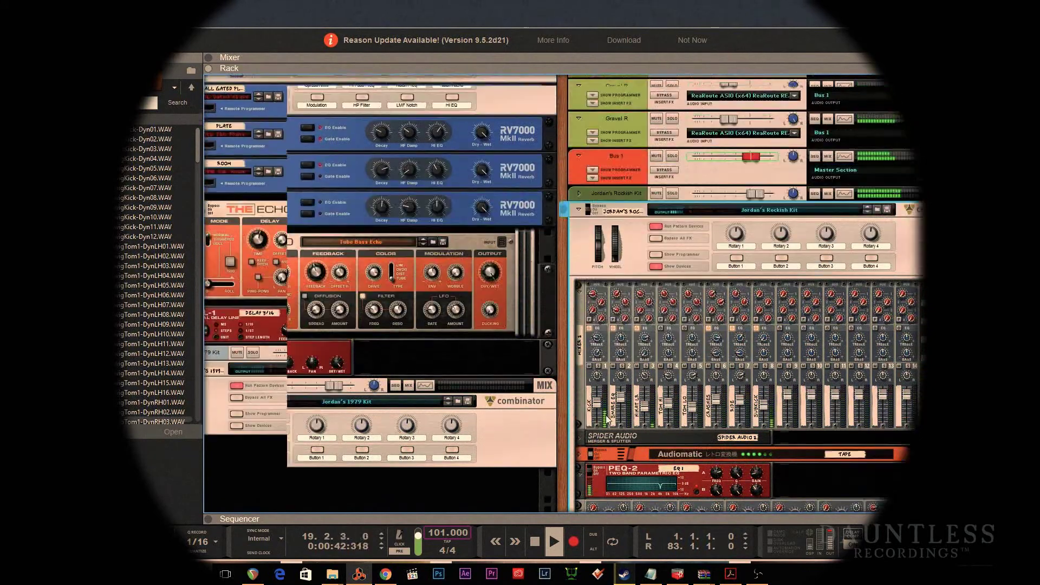
{"action": "left_click", "coordinate": [655, 267]}
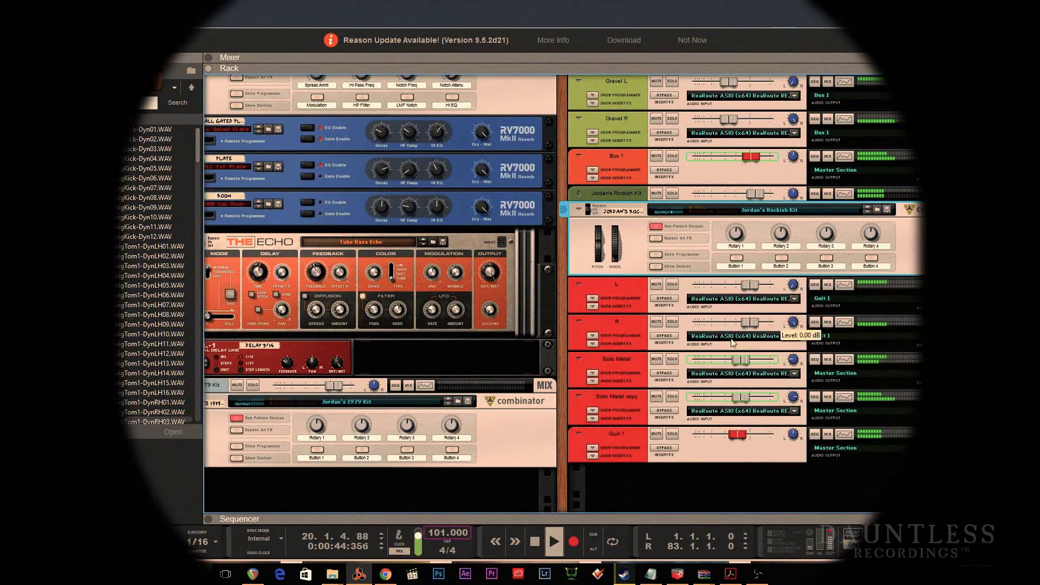
{"action": "key", "text": "F7"}
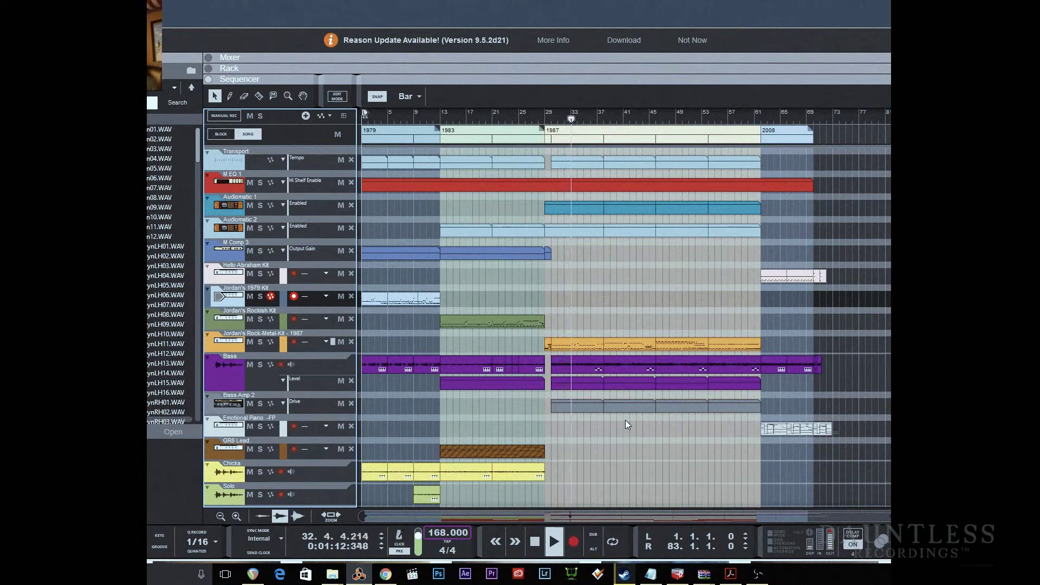
- Locate the Jordan's Rock-Metal-Kit - 1987 Combinator in the rack and show its devices in the enlarged view
{"action": "key", "text": "F5"}
{"action": "key", "text": "F6"}
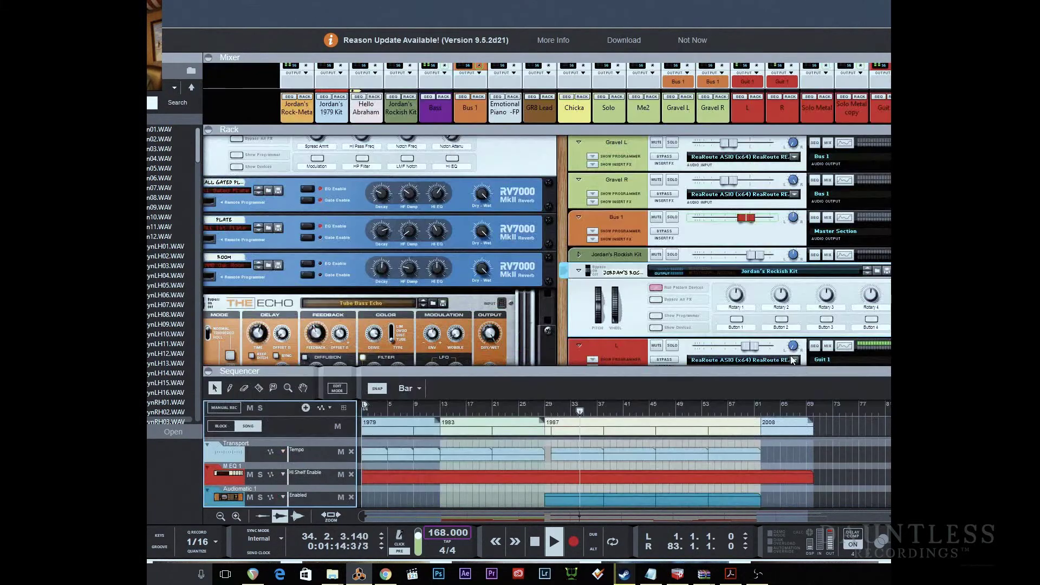
{"action": "scroll", "coordinate": [648, 283], "scroll_direction": "down", "scroll_amount": 5}
{"action": "scroll", "coordinate": [648, 283], "scroll_direction": "up", "scroll_amount": 10}
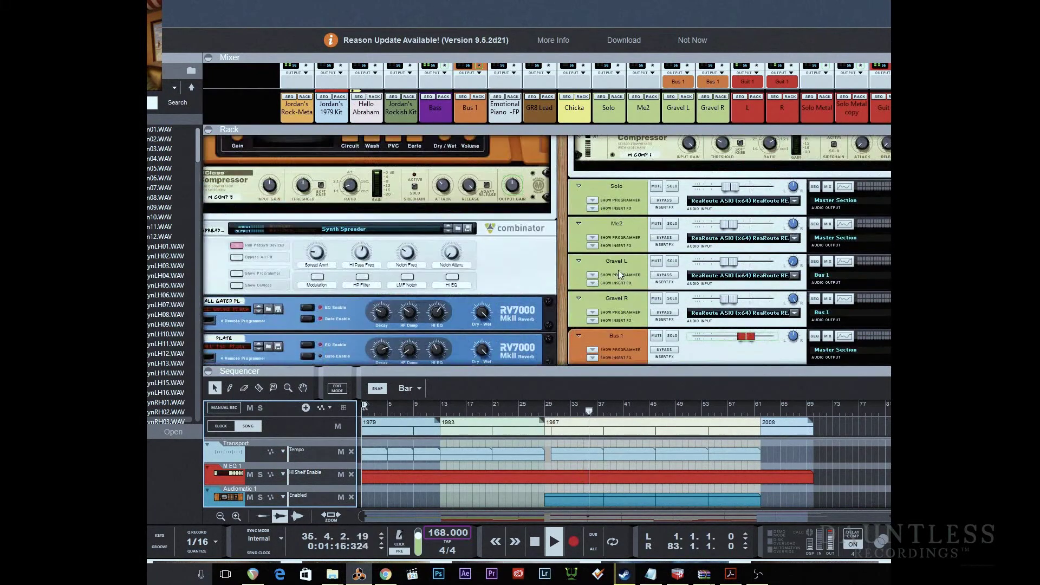
{"action": "scroll", "coordinate": [664, 268], "scroll_direction": "up", "scroll_amount": 5}
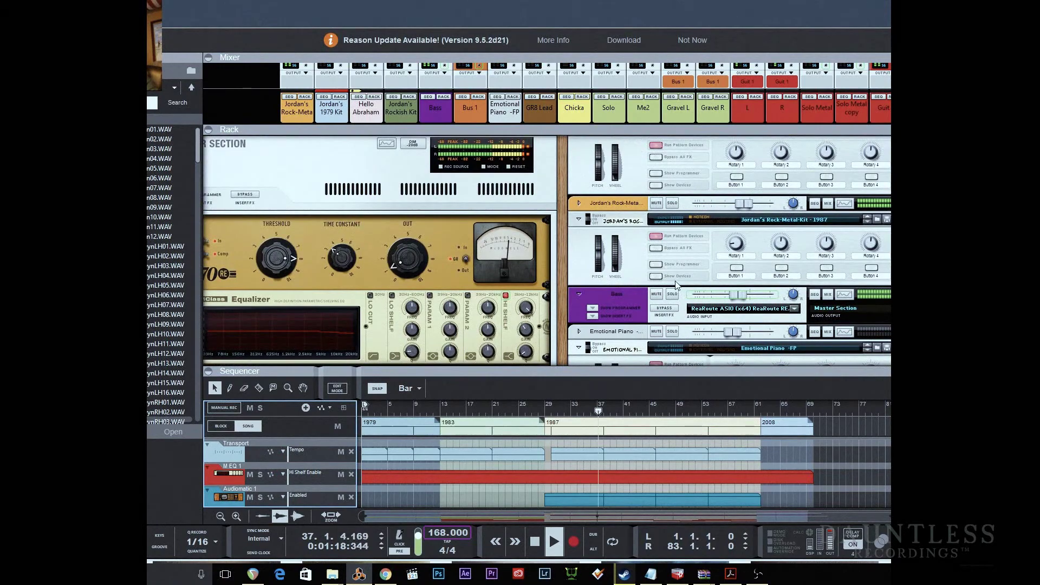
{"action": "scroll", "coordinate": [657, 282], "scroll_direction": "down", "scroll_amount": 3}
{"action": "key", "text": "F5"}
{"action": "key", "text": "F6"}
{"action": "key", "text": "F6"}
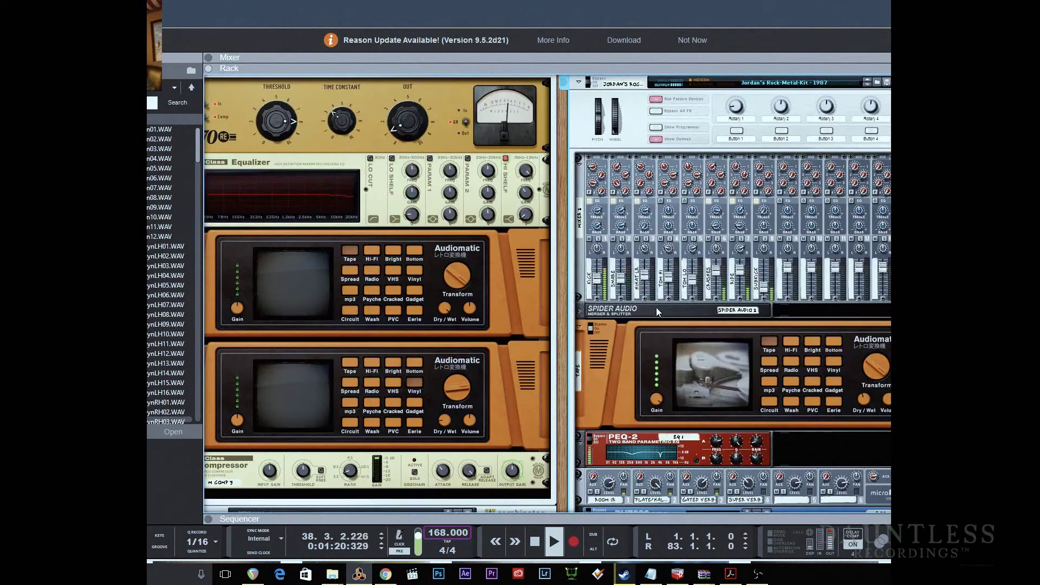
- Examine the Rock-Metal-Kit's devices from the Audiomatic down to the Kongs, and hide them again
{"action": "scroll", "coordinate": [655, 320], "scroll_direction": "down", "scroll_amount": 6}
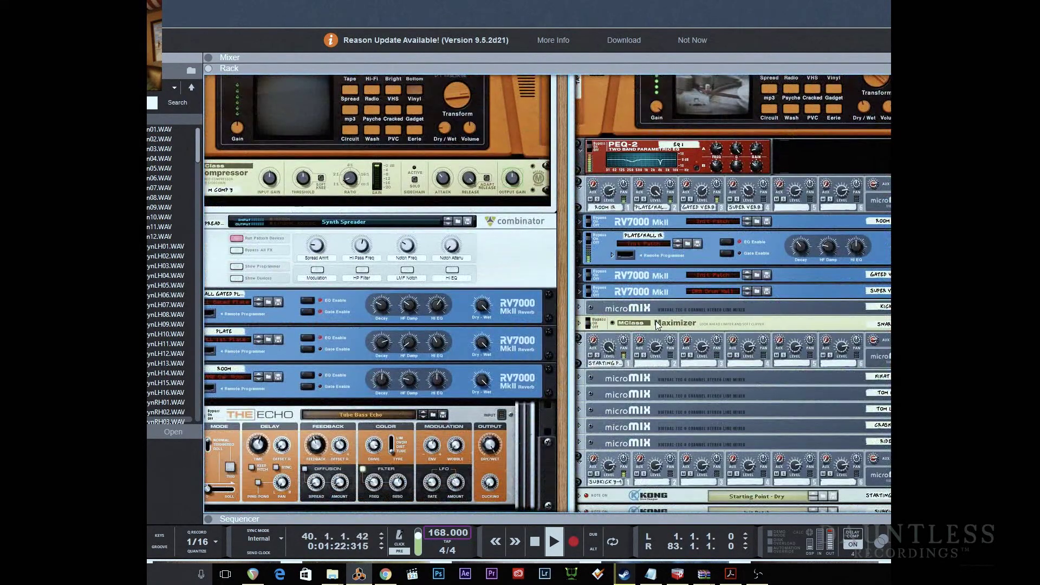
{"action": "scroll", "coordinate": [655, 324], "scroll_direction": "down", "scroll_amount": 3}
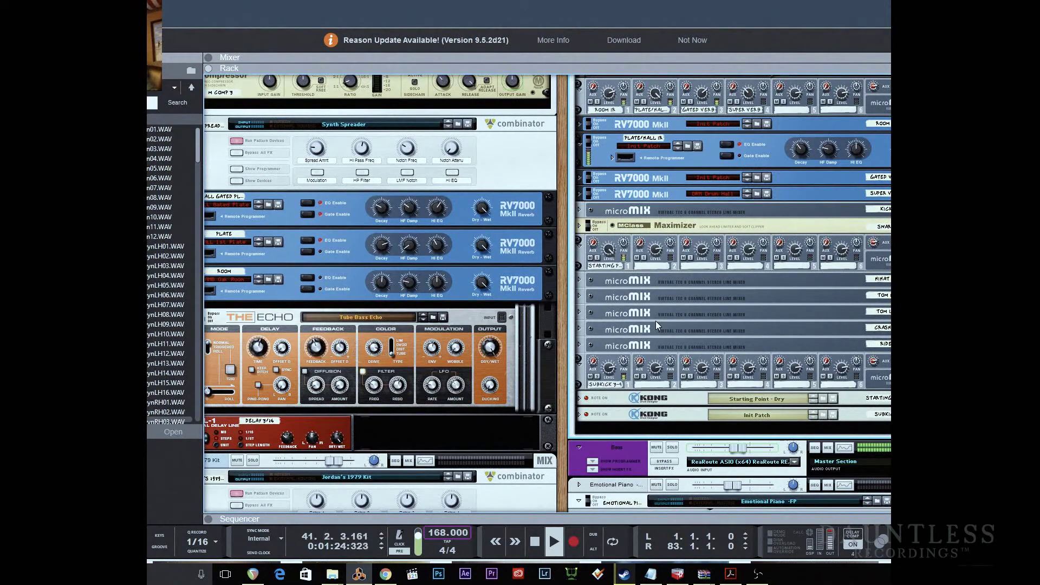
{"action": "scroll", "coordinate": [656, 320], "scroll_direction": "up", "scroll_amount": 10}
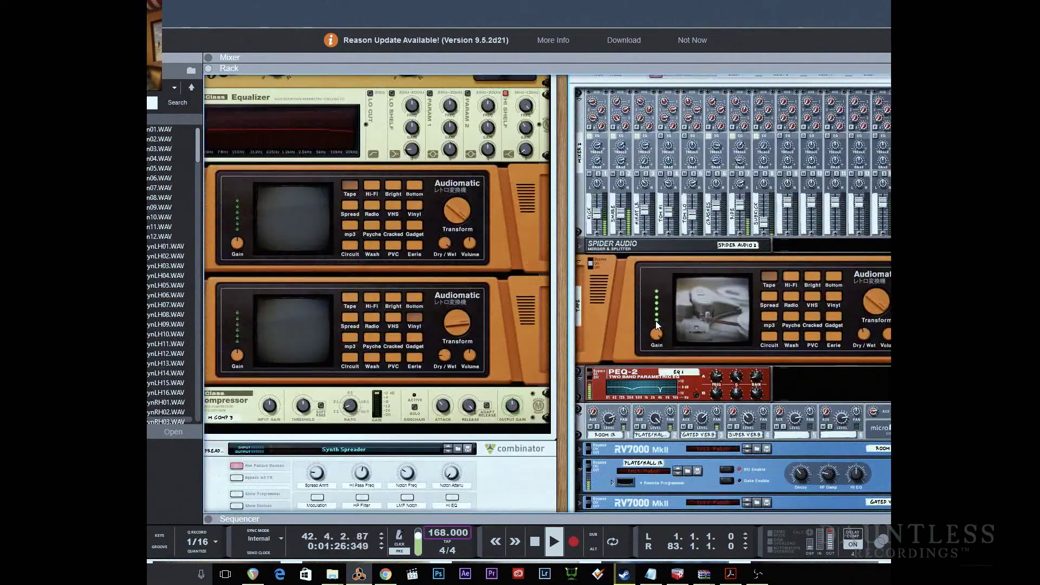
{"action": "scroll", "coordinate": [655, 324], "scroll_direction": "up", "scroll_amount": 2}
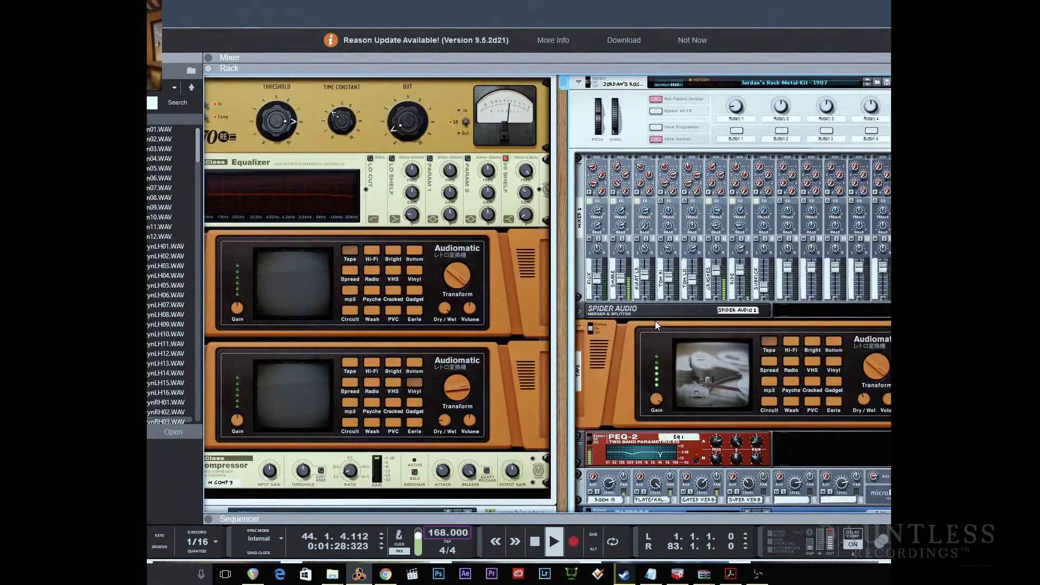
{"action": "left_click", "coordinate": [655, 140]}
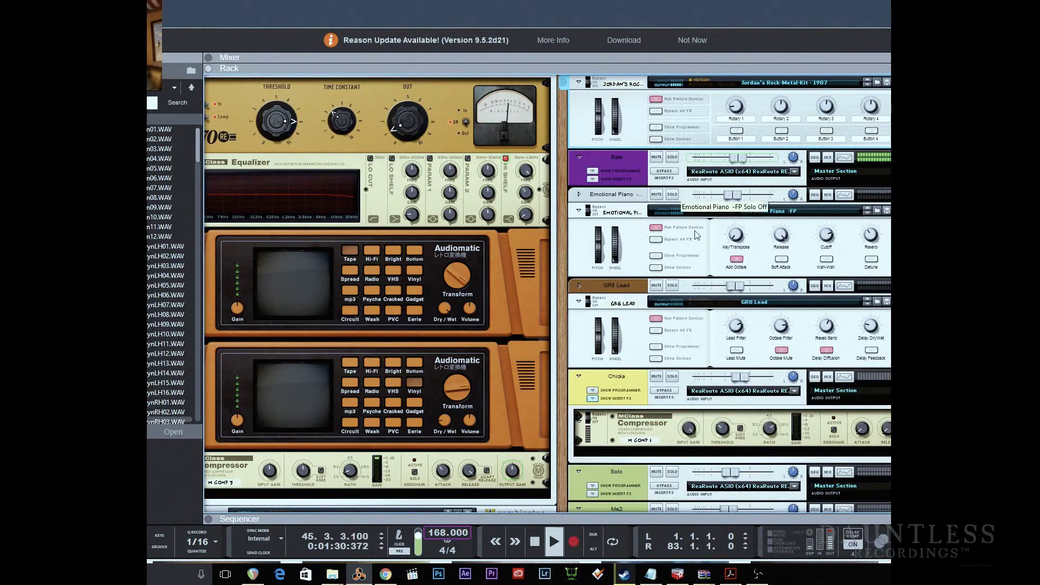
- Enlarge the sequencer and look over the song's tracks while playback runs through the 1987 block into 2008
{"action": "key", "text": "F7"}
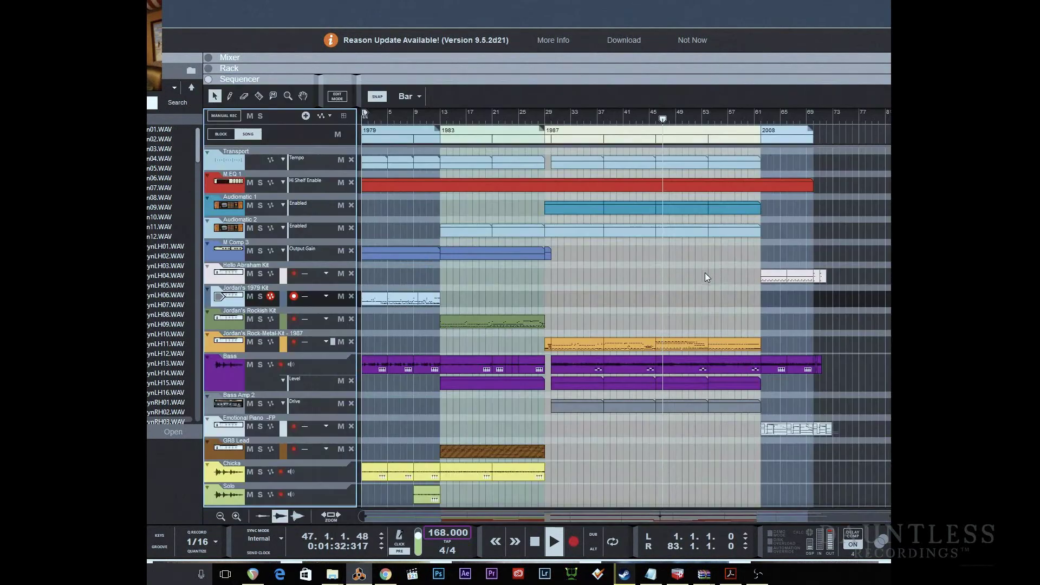
{"action": "scroll", "coordinate": [704, 271], "scroll_direction": "down", "scroll_amount": 6}
{"action": "scroll", "coordinate": [703, 274], "scroll_direction": "down", "scroll_amount": 4}
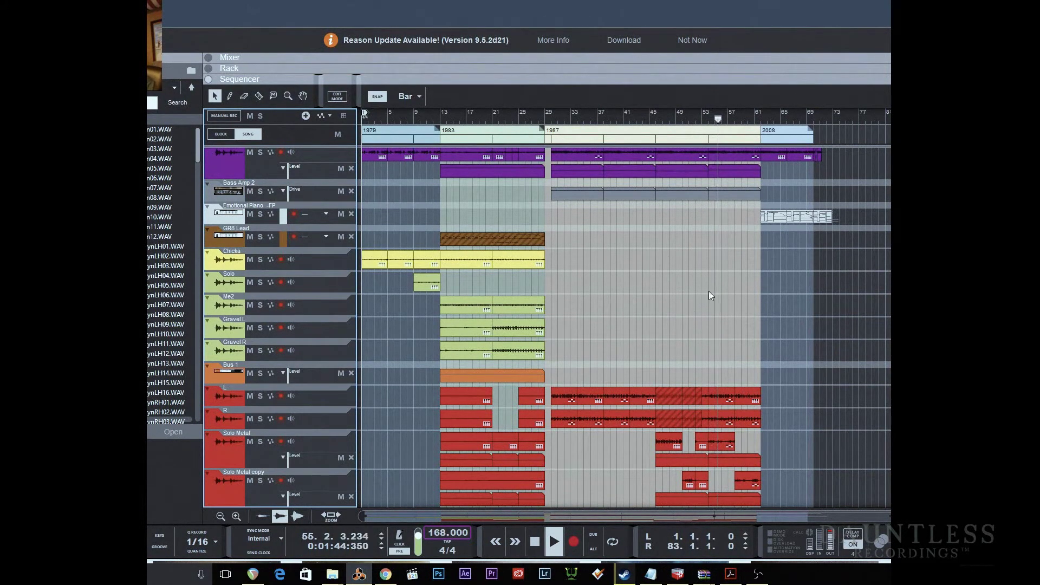
{"action": "scroll", "coordinate": [715, 285], "scroll_direction": "up", "scroll_amount": 4}
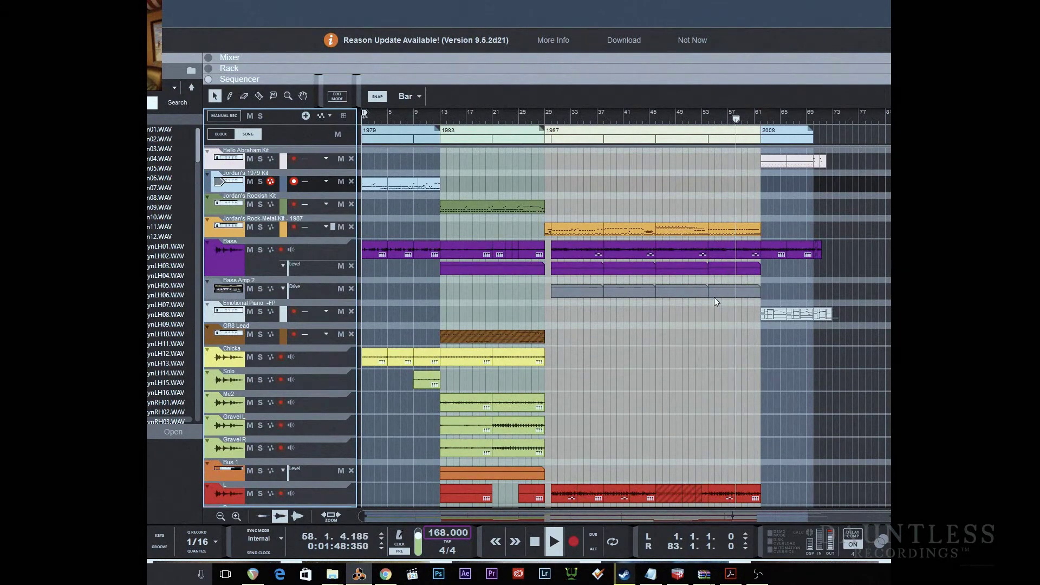
{"action": "scroll", "coordinate": [711, 298], "scroll_direction": "up", "scroll_amount": 4}
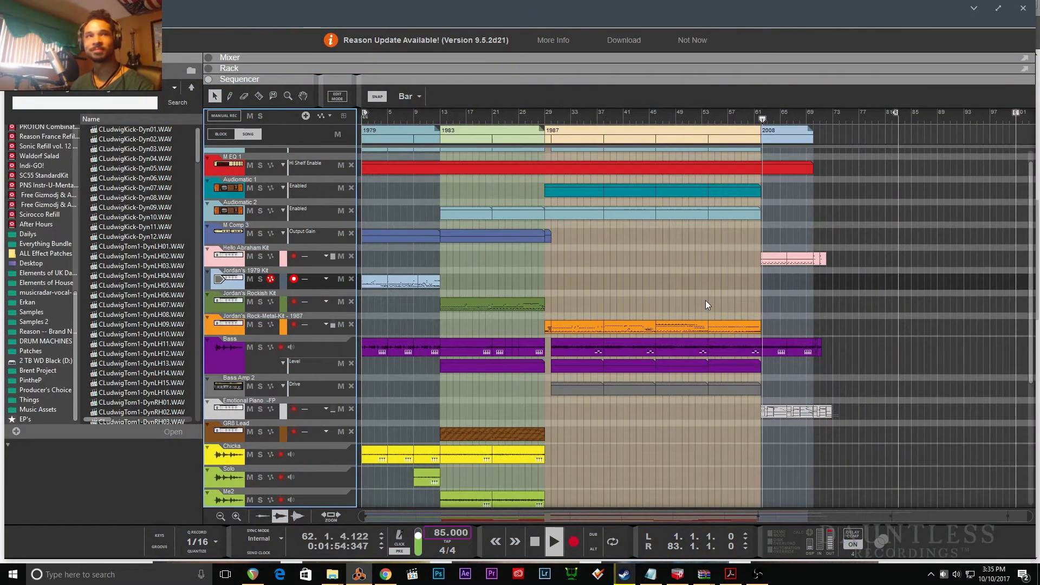
{"action": "scroll", "coordinate": [705, 302], "scroll_direction": "up", "scroll_amount": 1}
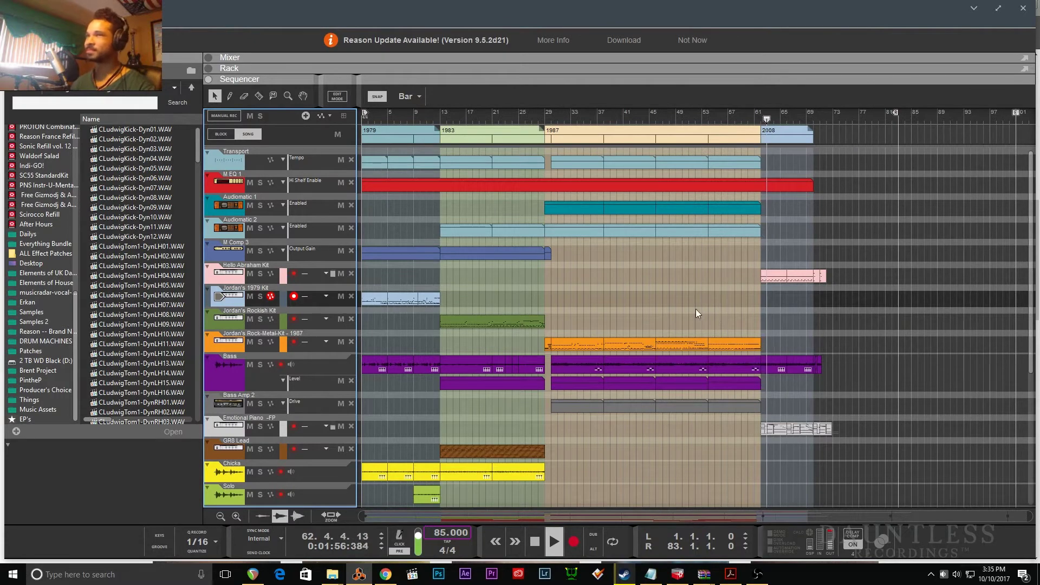
- Locate the Hello Abraham Kit Combinator in the rack and show its devices in the enlarged view
{"action": "key", "text": "Up"}
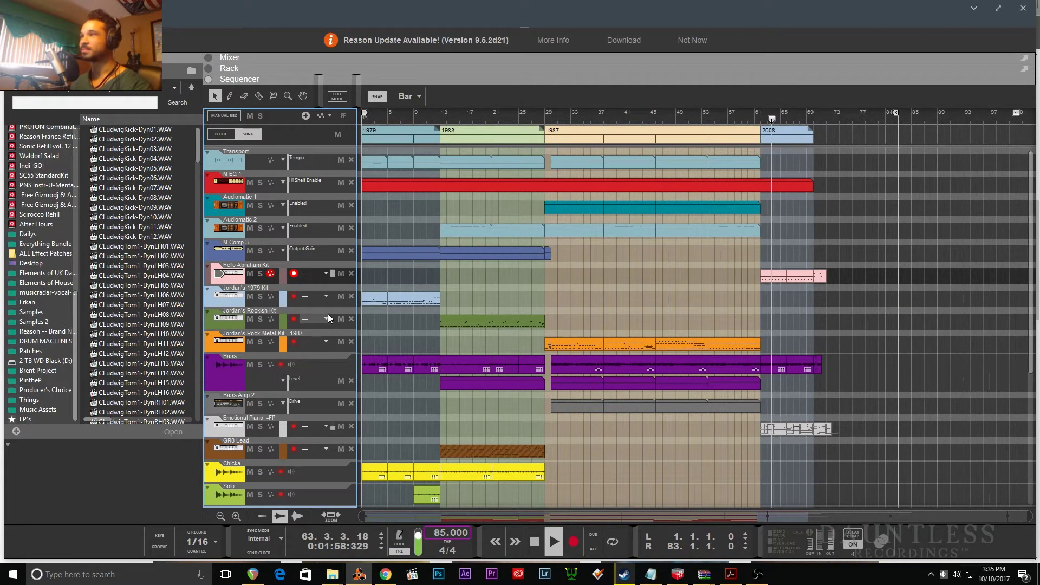
{"action": "key", "text": "F5"}
{"action": "key", "text": "F6"}
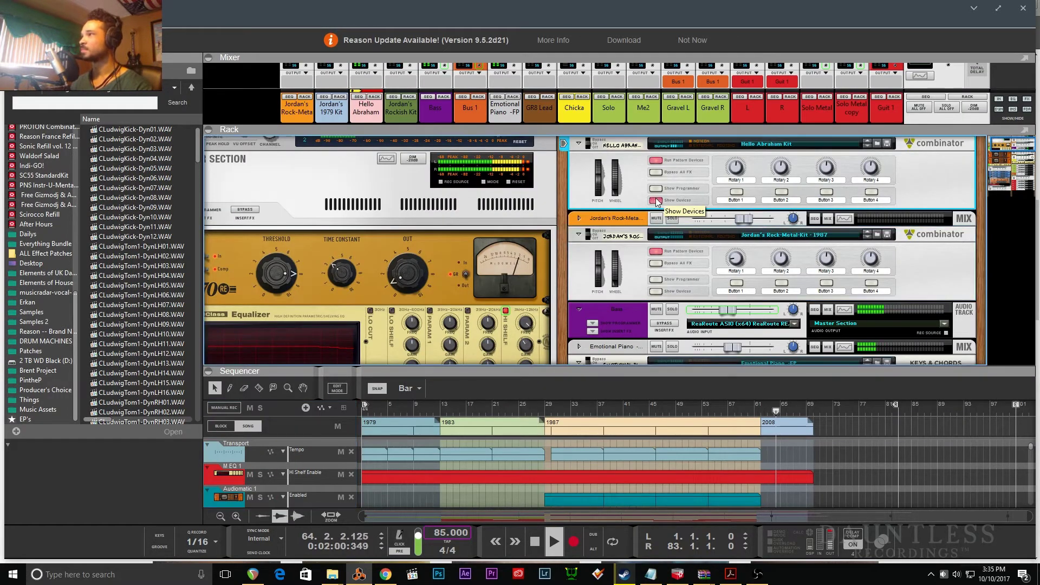
{"action": "left_click", "coordinate": [686, 184]}
{"action": "key", "text": "F5"}
{"action": "key", "text": "F6"}
{"action": "key", "text": "F6"}
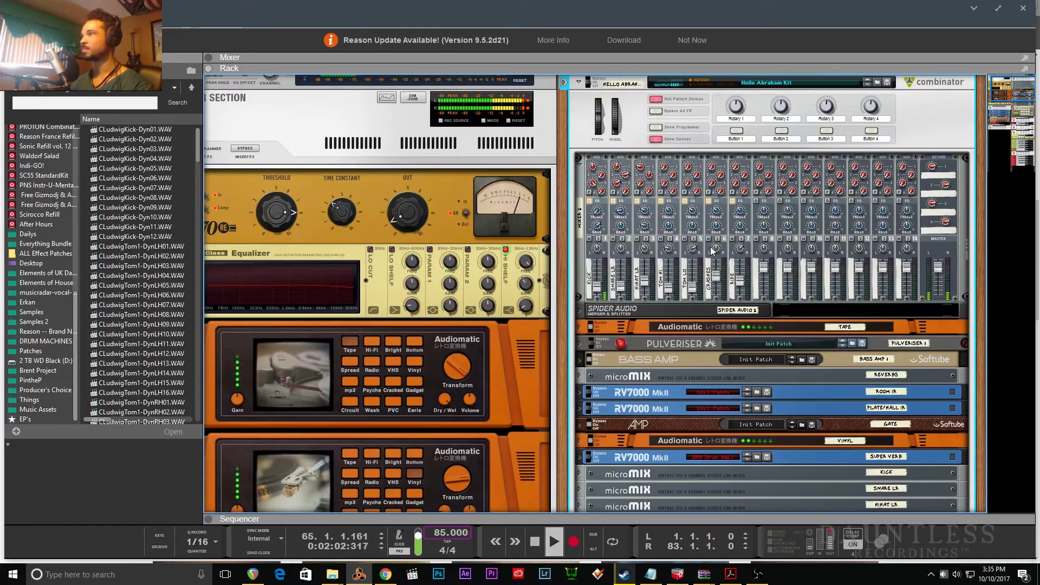
- Examine the Hello Abraham Kit's mixers and effects and open the drum and FX section of its Kong
{"action": "scroll", "coordinate": [710, 246], "scroll_direction": "down", "scroll_amount": 3}
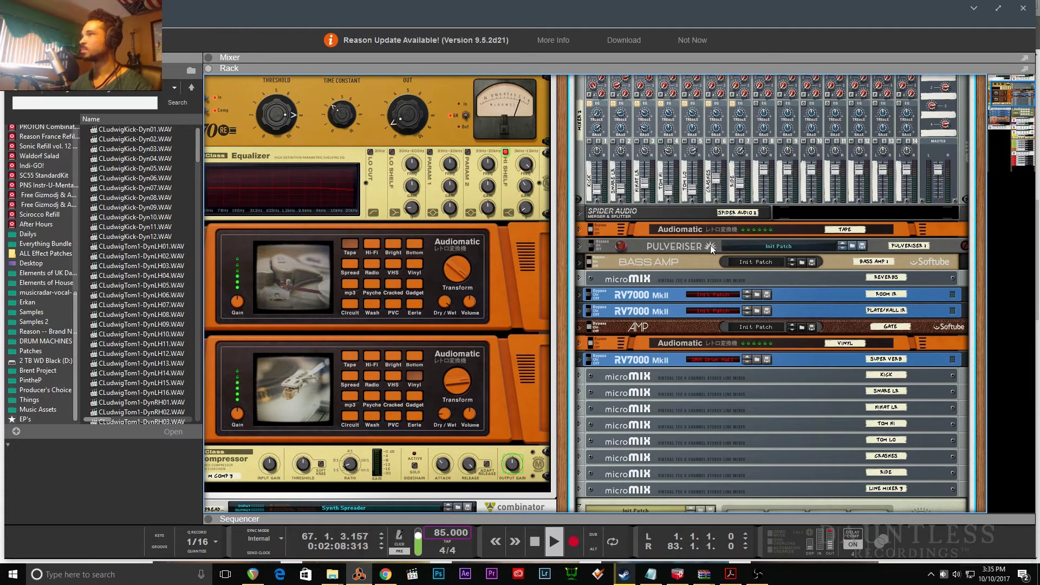
{"action": "scroll", "coordinate": [710, 245], "scroll_direction": "down", "scroll_amount": 4}
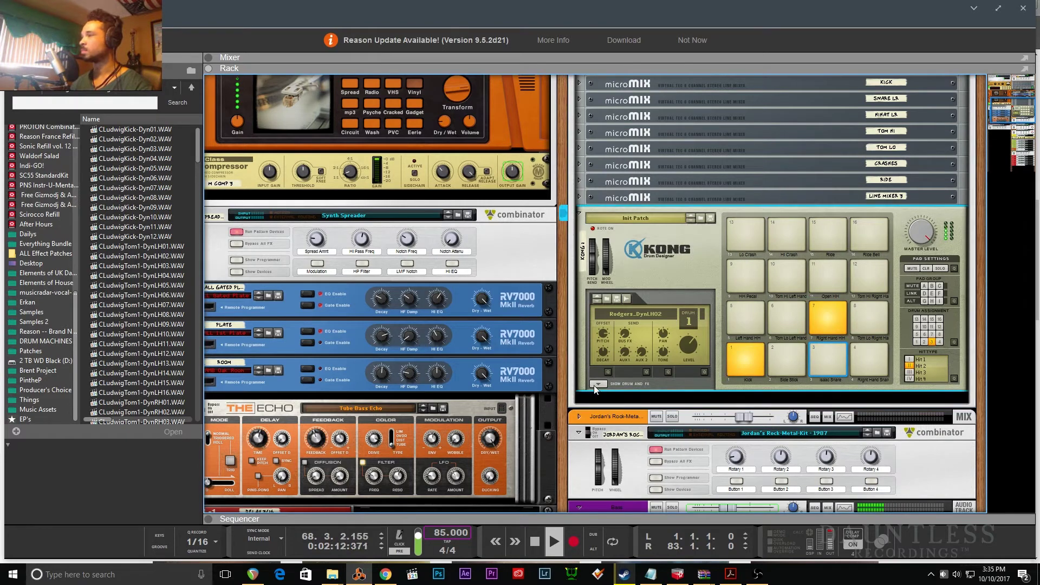
{"action": "left_click", "coordinate": [618, 385]}
{"action": "scroll", "coordinate": [694, 362], "scroll_direction": "down", "scroll_amount": 2}
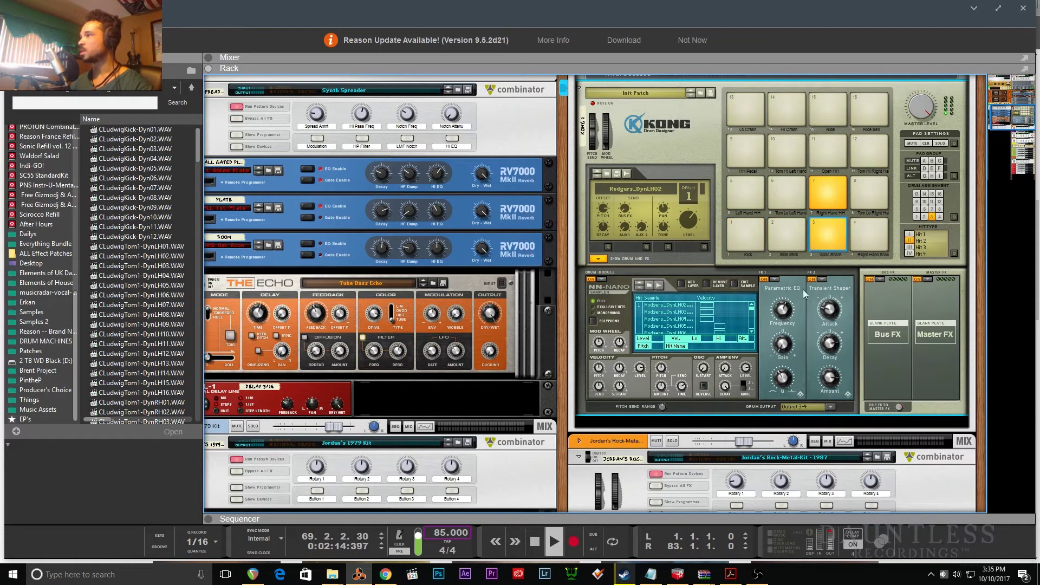
- Examine the snare pad's NN-Nano sample list, selecting the Sd_ snare layers one by one down to Sd_Pac_TSB.aiff
{"action": "left_click", "coordinate": [752, 313]}
{"action": "left_click", "coordinate": [752, 314]}
{"action": "scroll", "coordinate": [751, 314], "scroll_direction": "down", "scroll_amount": 5}
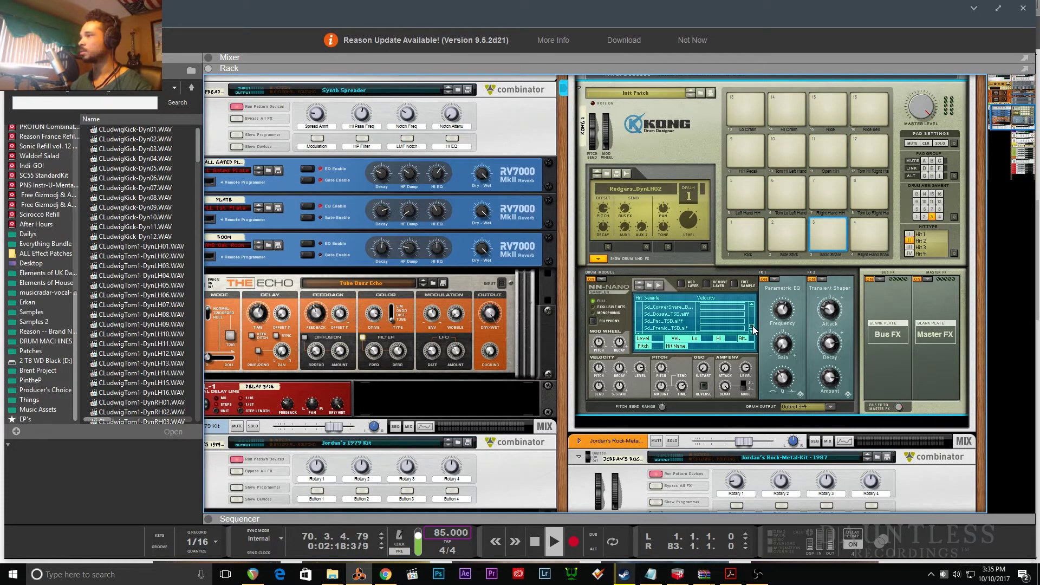
{"action": "scroll", "coordinate": [753, 326], "scroll_direction": "up", "scroll_amount": 1}
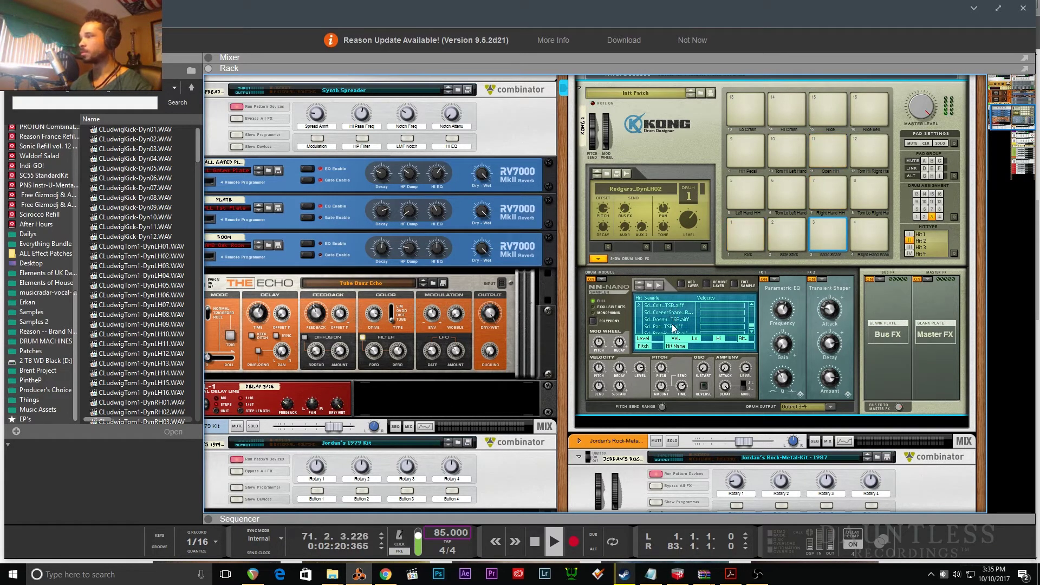
{"action": "left_click", "coordinate": [751, 332]}
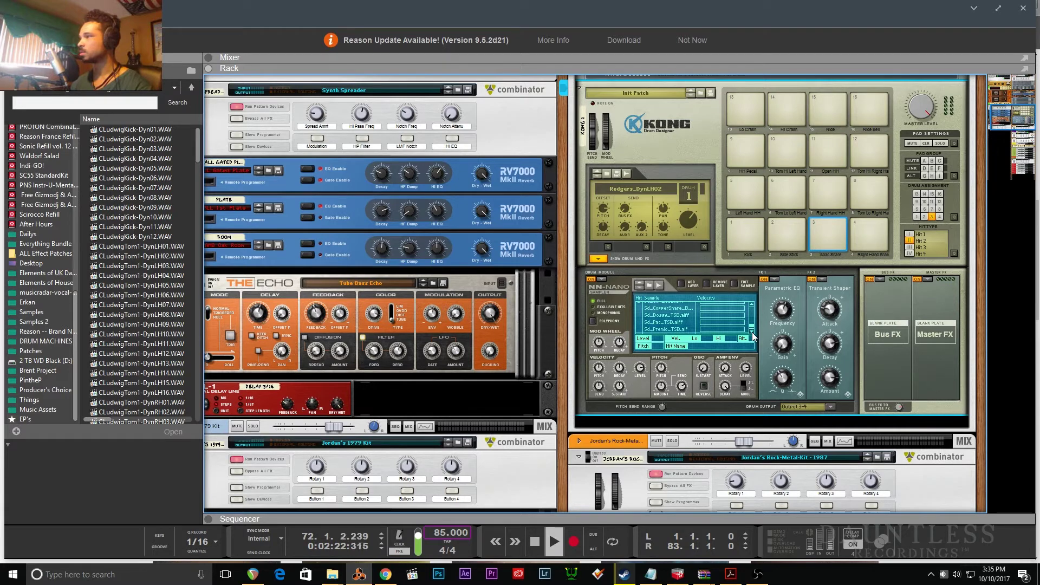
{"action": "left_click", "coordinate": [752, 306]}
{"action": "left_click", "coordinate": [752, 306]}
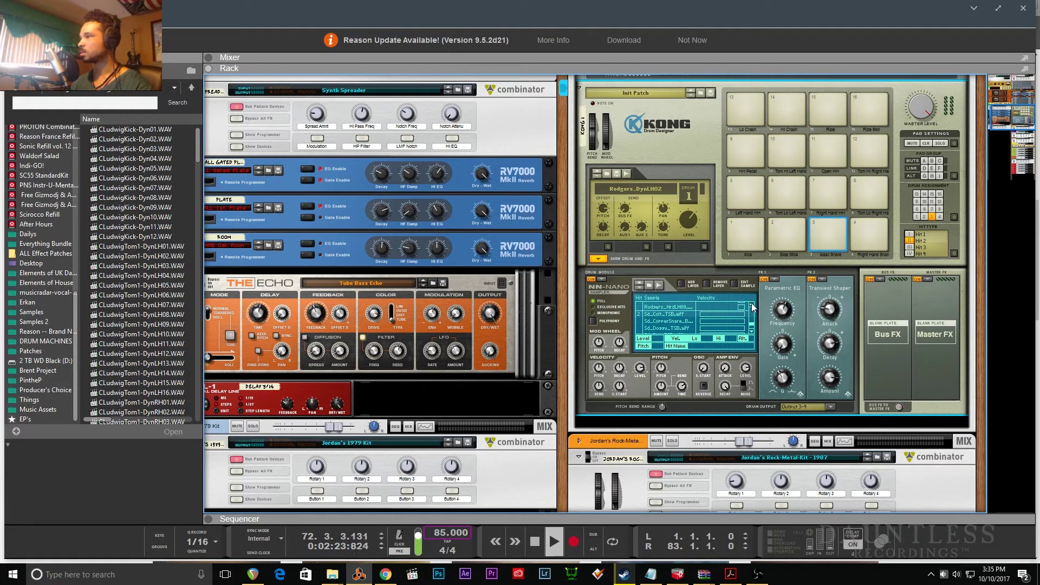
{"action": "left_click", "coordinate": [752, 335]}
{"action": "left_click", "coordinate": [664, 311]}
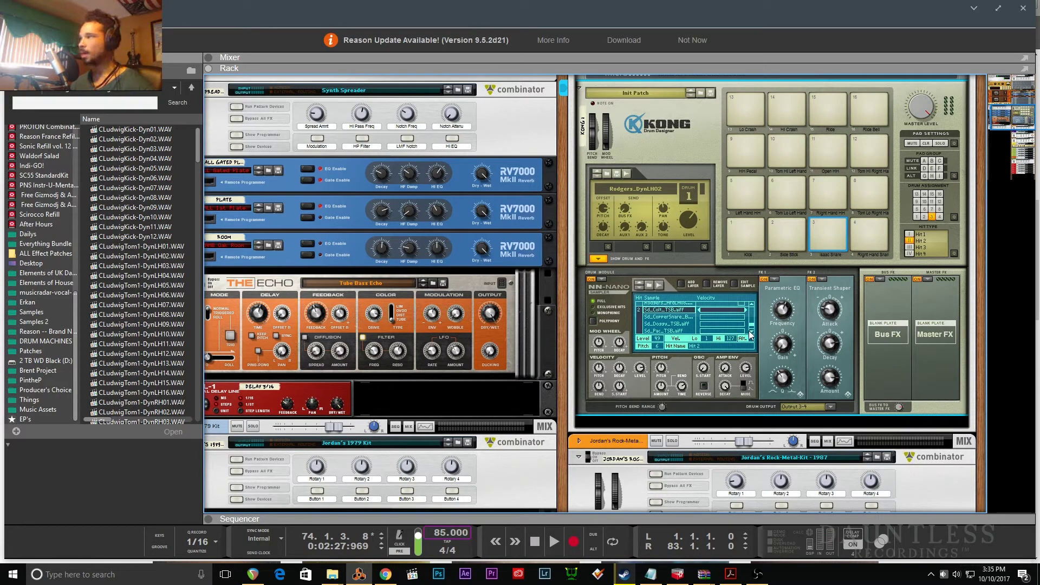
{"action": "left_click", "coordinate": [672, 318]}
{"action": "left_click", "coordinate": [671, 324]}
{"action": "left_click", "coordinate": [684, 330]}
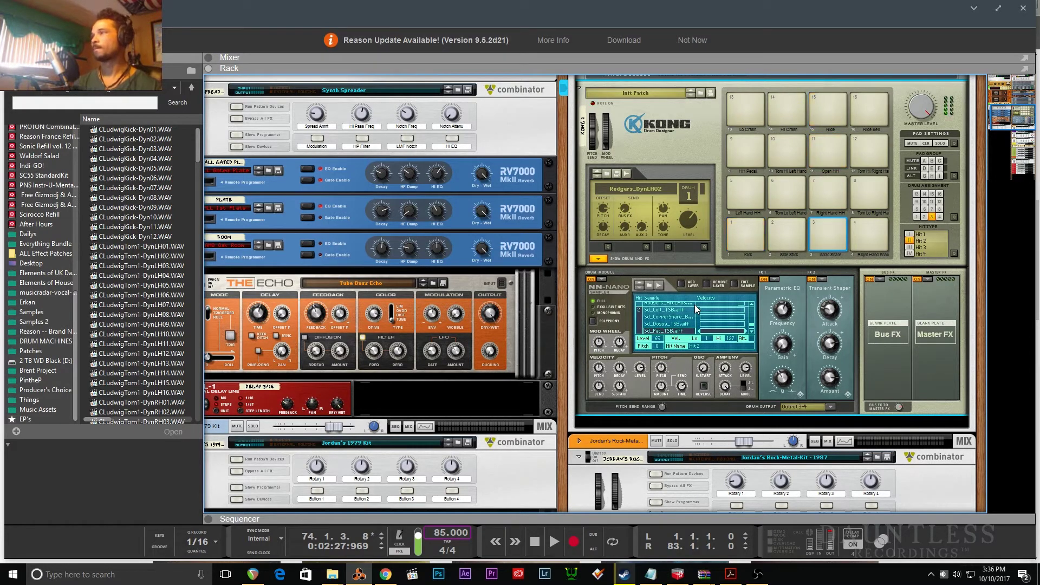
- Inspect the Kick pad's drum module and effects, and hide the Hello Abraham Kit's devices
{"action": "left_click", "coordinate": [743, 241]}
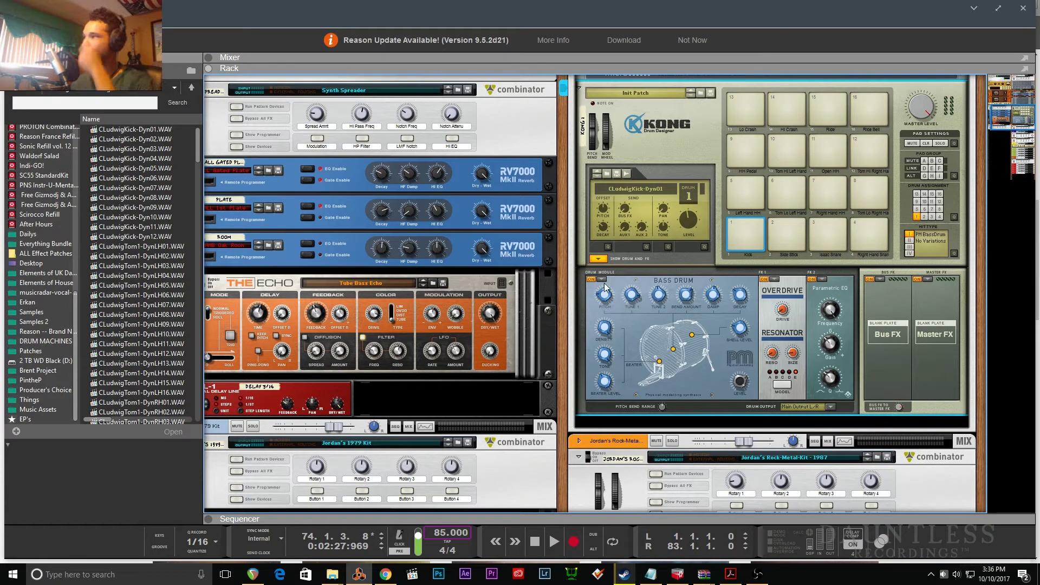
{"action": "scroll", "coordinate": [598, 263], "scroll_direction": "up", "scroll_amount": 15}
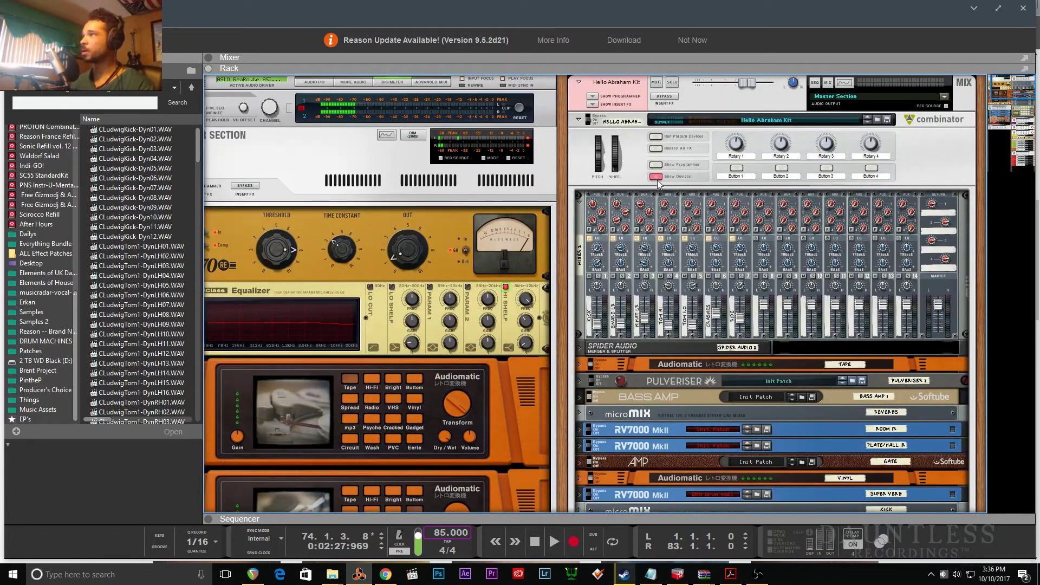
{"action": "left_click", "coordinate": [657, 178]}
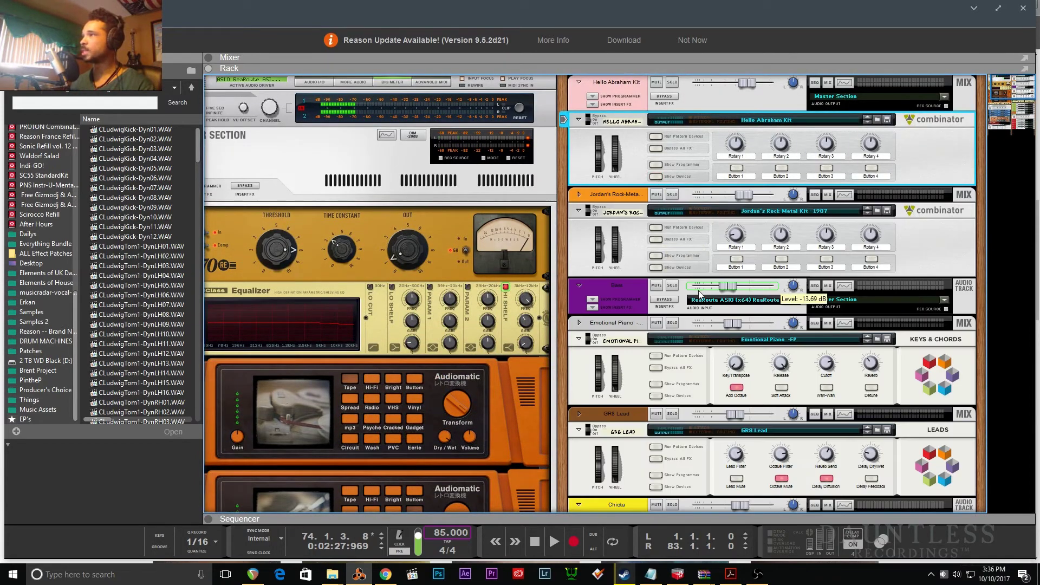
- Look over the Master Section's insert effects and hide them in the rack
{"action": "left_click", "coordinate": [1012, 91]}
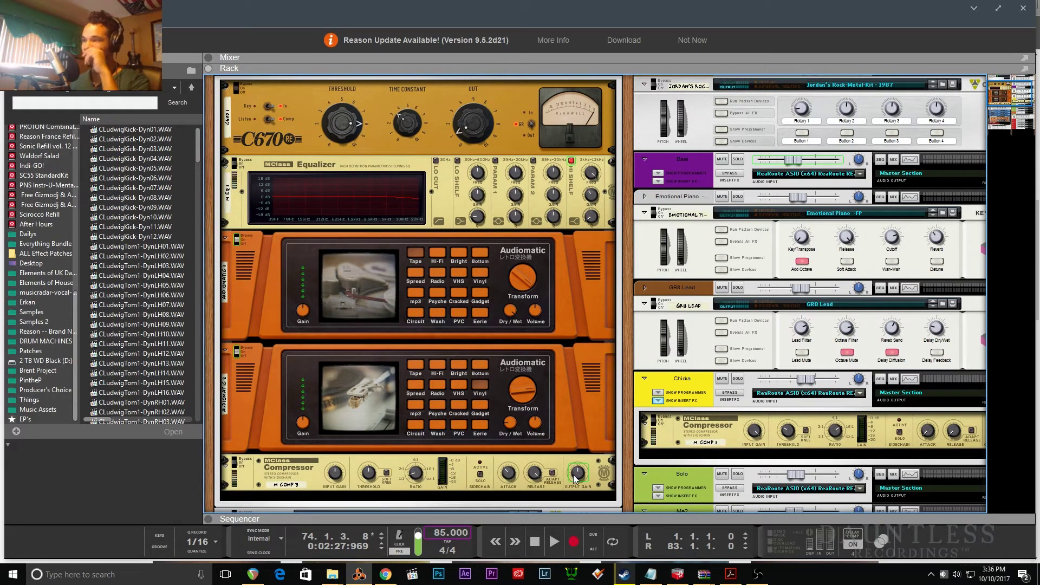
{"action": "scroll", "coordinate": [355, 450], "scroll_direction": "up", "scroll_amount": 3}
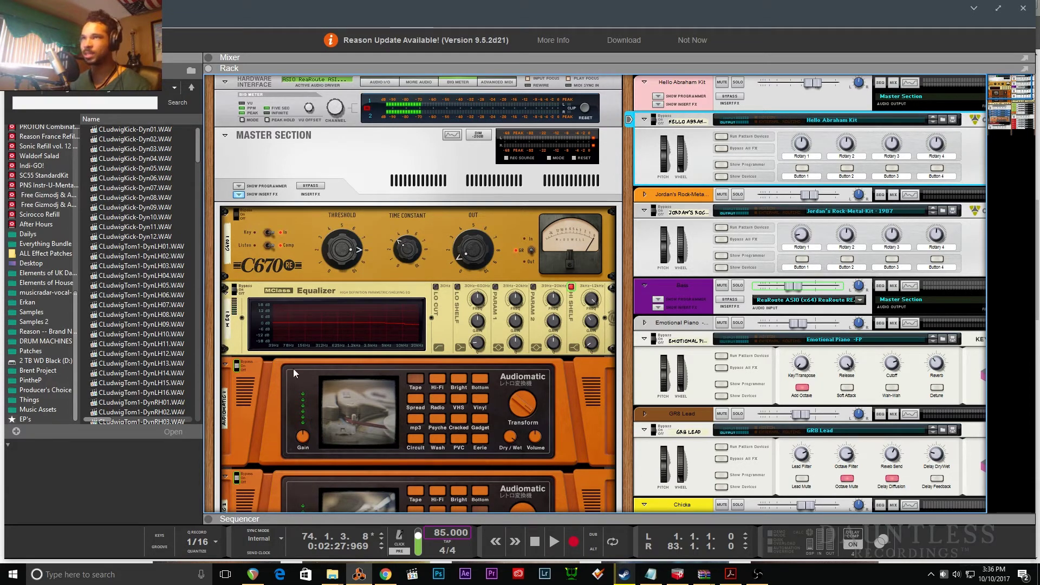
{"action": "left_click", "coordinate": [239, 194]}
{"action": "scroll", "coordinate": [395, 434], "scroll_direction": "down", "scroll_amount": 6}
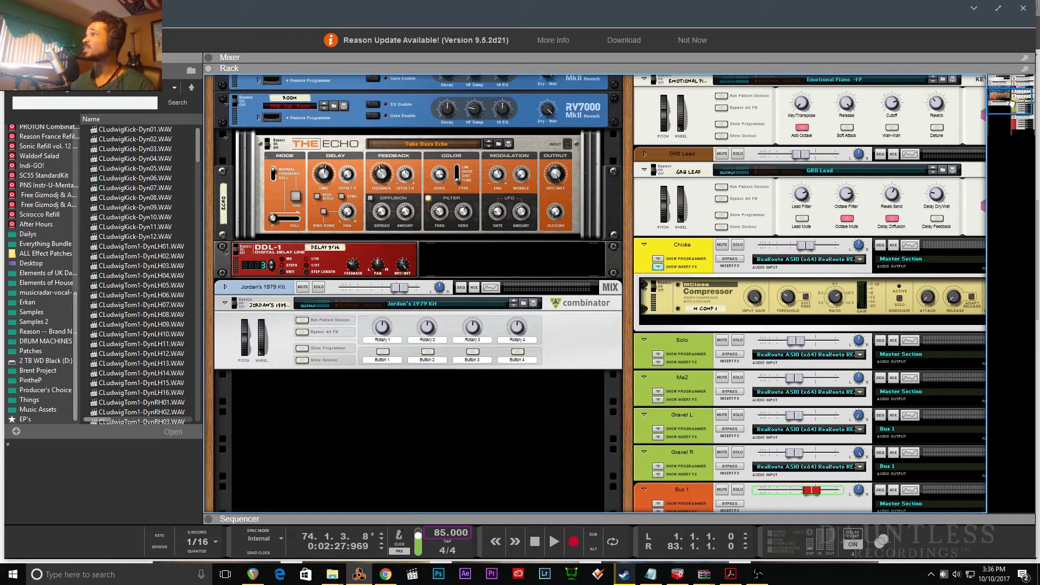
{"action": "left_click_drag", "start_coordinate": [1012, 104], "coordinate": [1025, 87]}
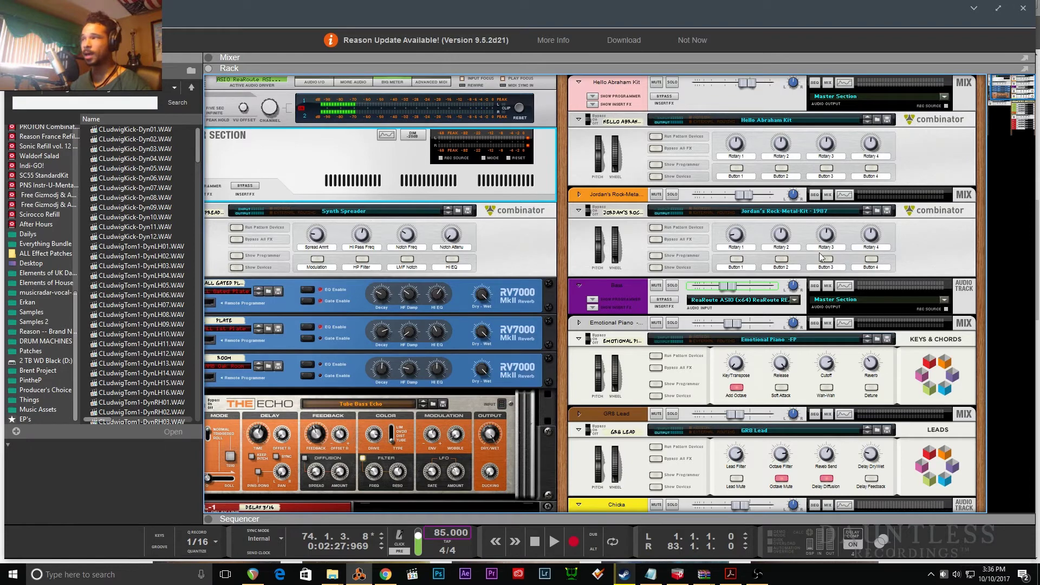
- Look over the rack's lower devices and browse the sample list as far as the Rodgers snare samples
{"action": "scroll", "coordinate": [819, 271], "scroll_direction": "down", "scroll_amount": 10}
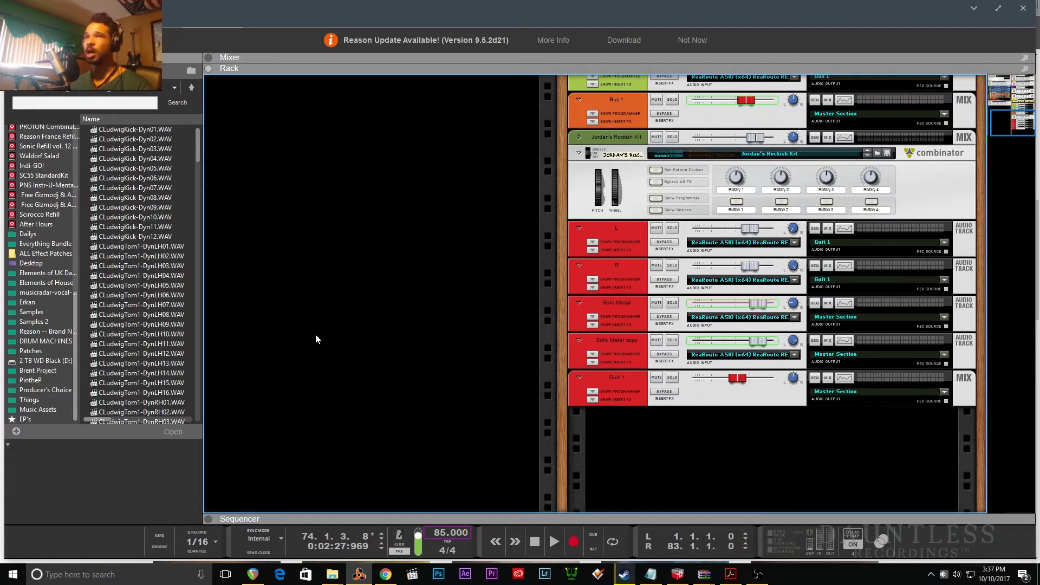
{"action": "scroll", "coordinate": [193, 312], "scroll_direction": "down", "scroll_amount": 4}
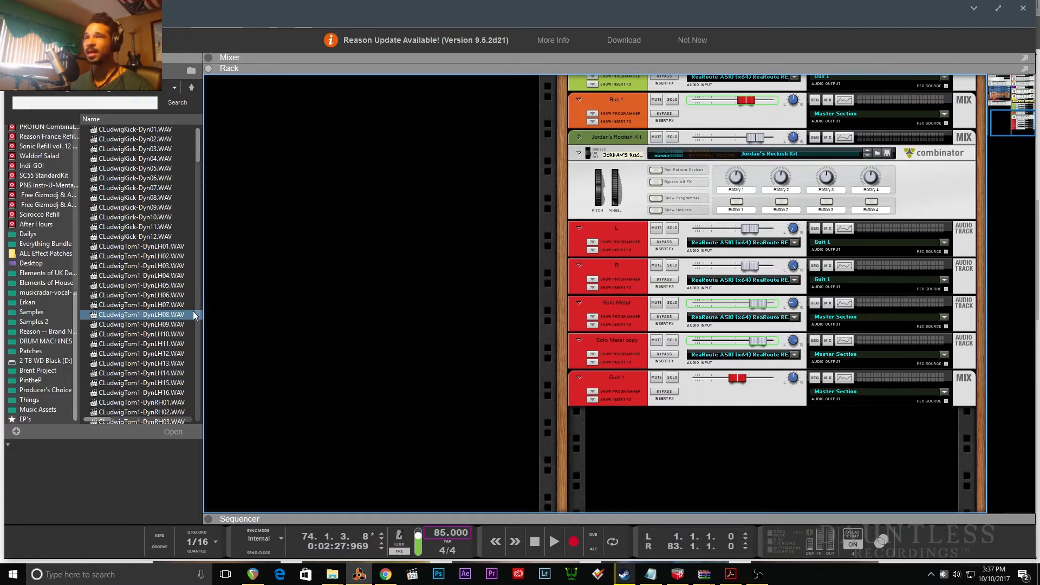
{"action": "scroll", "coordinate": [191, 308], "scroll_direction": "down", "scroll_amount": 8}
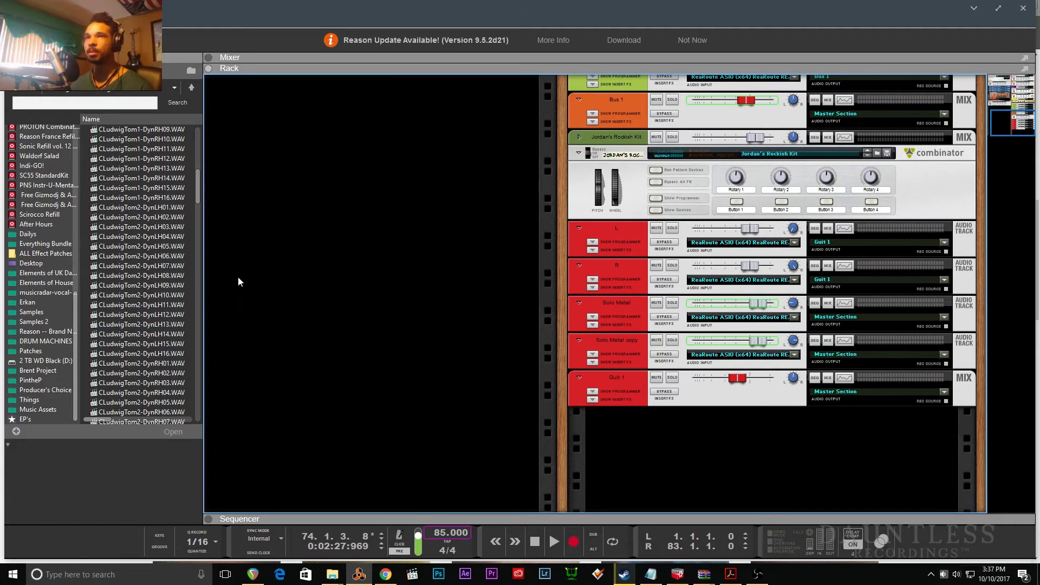
{"action": "scroll", "coordinate": [167, 347], "scroll_direction": "down", "scroll_amount": 10}
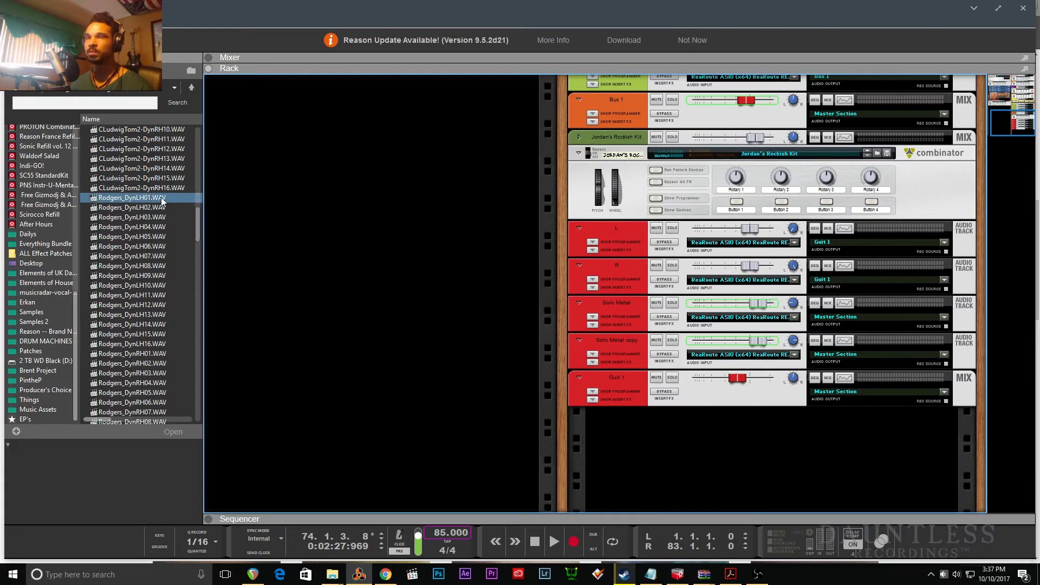
{"action": "scroll", "coordinate": [507, 258], "scroll_direction": "up", "scroll_amount": 5}
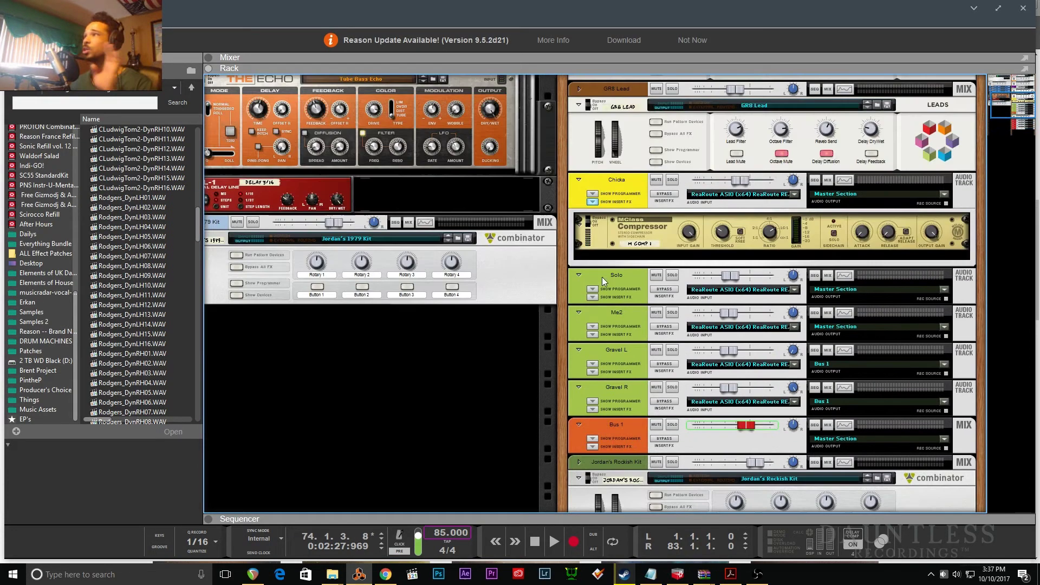
{"action": "scroll", "coordinate": [674, 286], "scroll_direction": "up", "scroll_amount": 5}
{"action": "scroll", "coordinate": [673, 287], "scroll_direction": "down", "scroll_amount": 10}
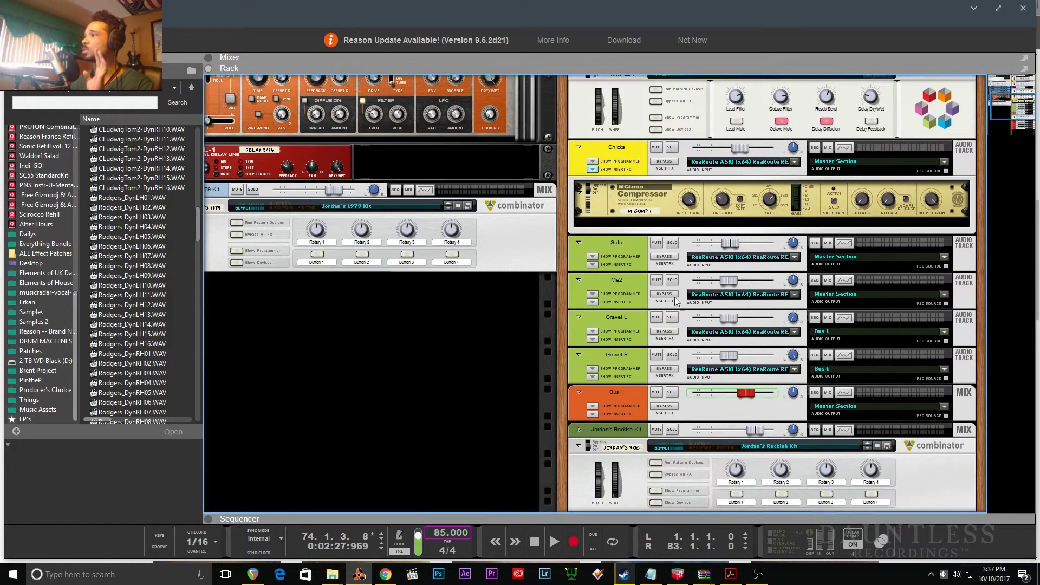
- Add the Starting Point - Dry Combinator below the Guit 1 bus and show its devices down to the Kong
{"action": "key", "text": "ctrl+v"}
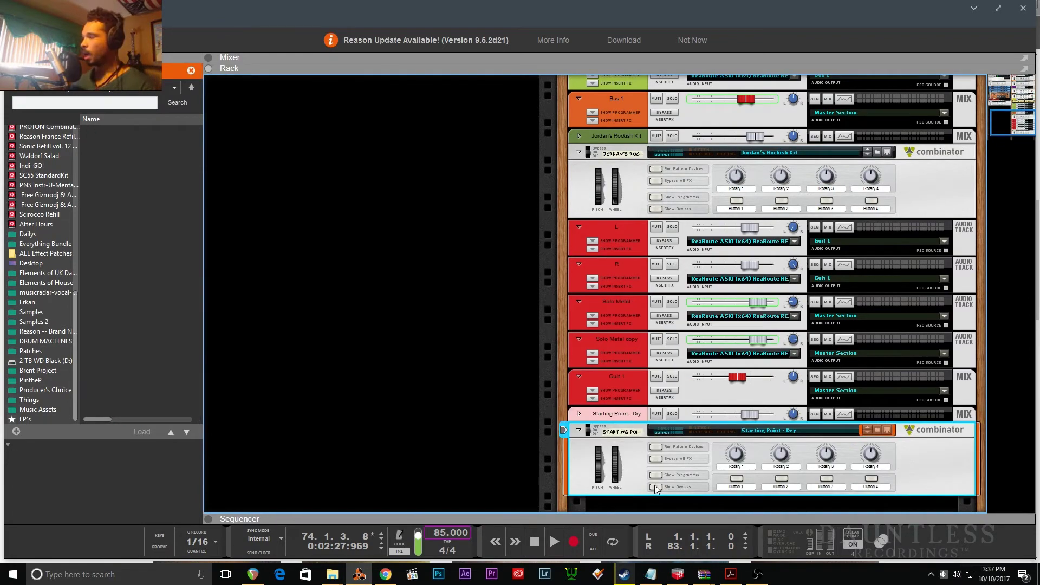
{"action": "key", "text": "F7"}
{"action": "key", "text": "F6"}
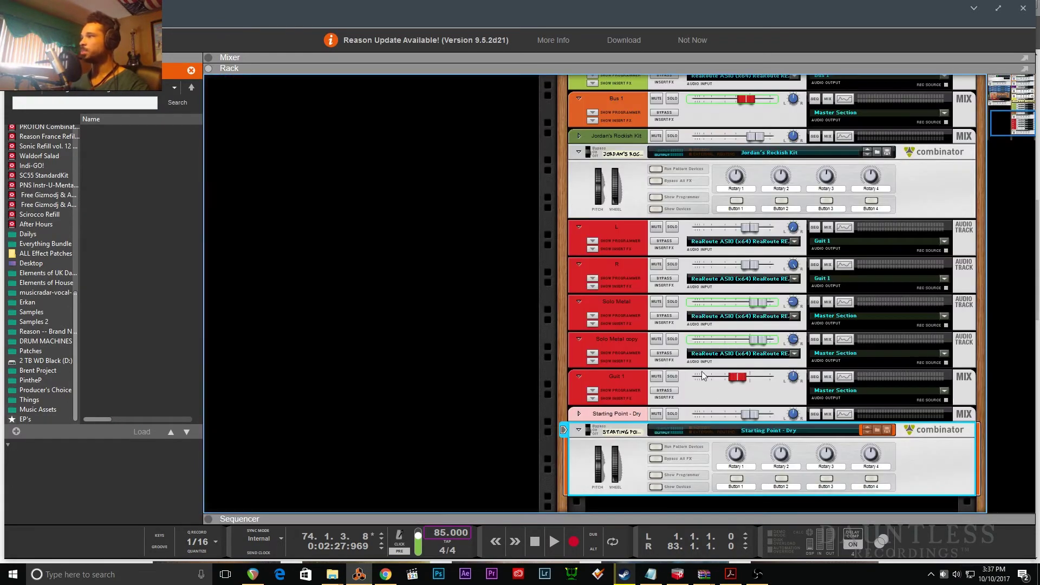
{"action": "left_click", "coordinate": [656, 487]}
{"action": "scroll", "coordinate": [700, 473], "scroll_direction": "down", "scroll_amount": 3}
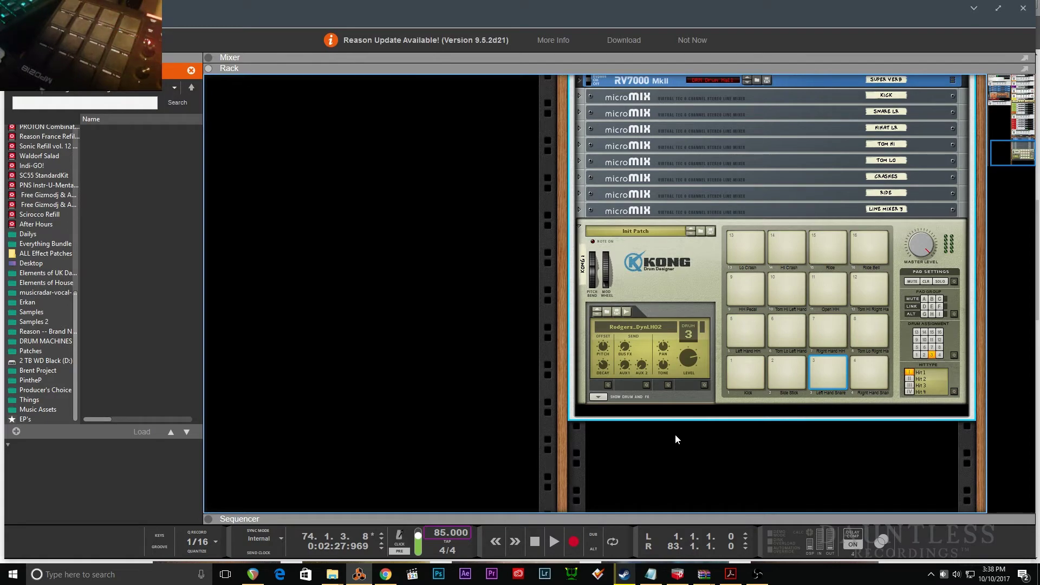
- In the enlarged sequencer, stretch the last Audiomatic 1 and Audiomatic 2 clips to 23 bars and move the playhead to bar 65
{"action": "key", "text": "F8"}
{"action": "key", "text": "F7"}
{"action": "scroll", "coordinate": [811, 251], "scroll_direction": "up", "scroll_amount": 8}
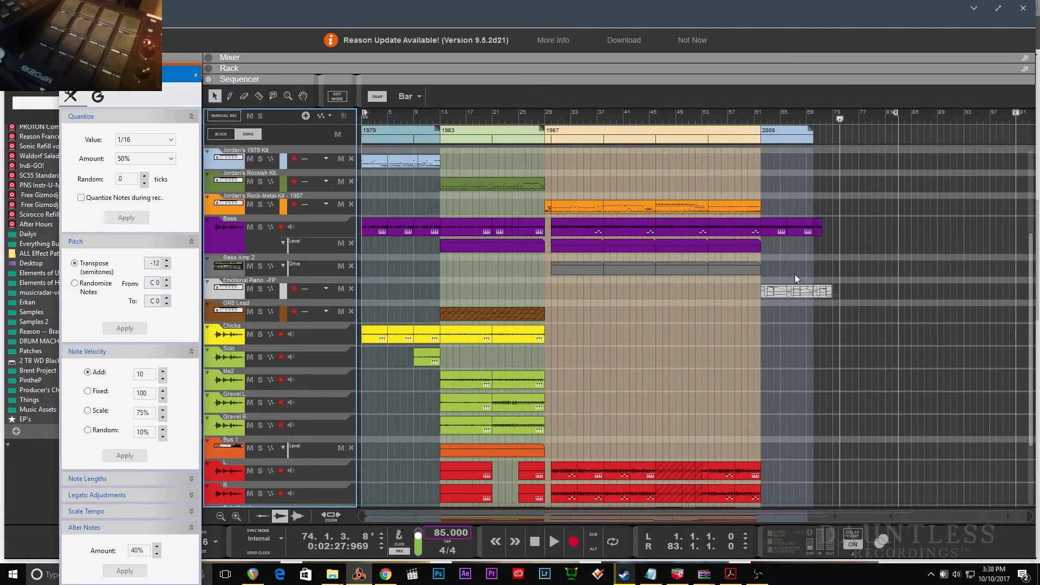
{"action": "left_click_drag", "start_coordinate": [811, 230], "coordinate": [860, 215]}
{"action": "left_click", "coordinate": [783, 116]}
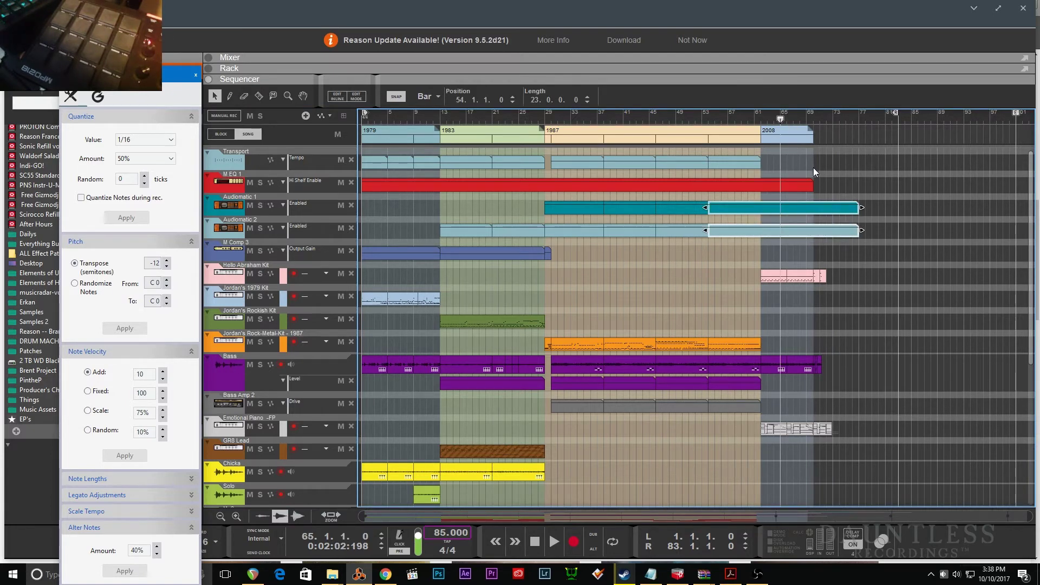
- Shorten the two selected Audiomatic clips to 8 bars and move the playhead to bar 49
{"action": "left_click_drag", "start_coordinate": [861, 207], "coordinate": [764, 207]}
{"action": "left_click", "coordinate": [684, 116]}
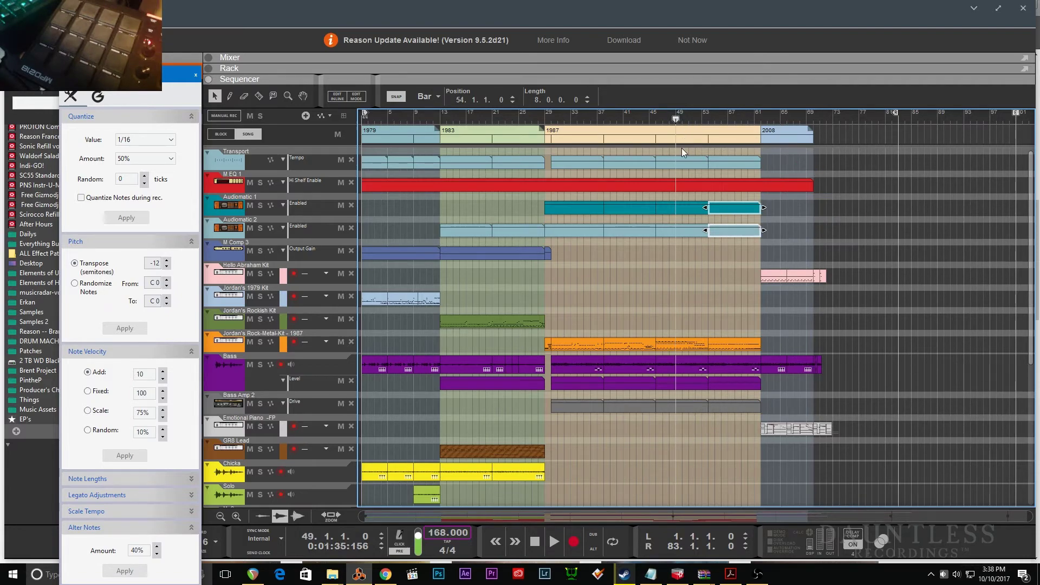
- Return to the rack view and show the drum and FX section of the Starting Point - Dry kit's Kong
{"action": "key", "text": "F5"}
{"action": "key", "text": "F6"}
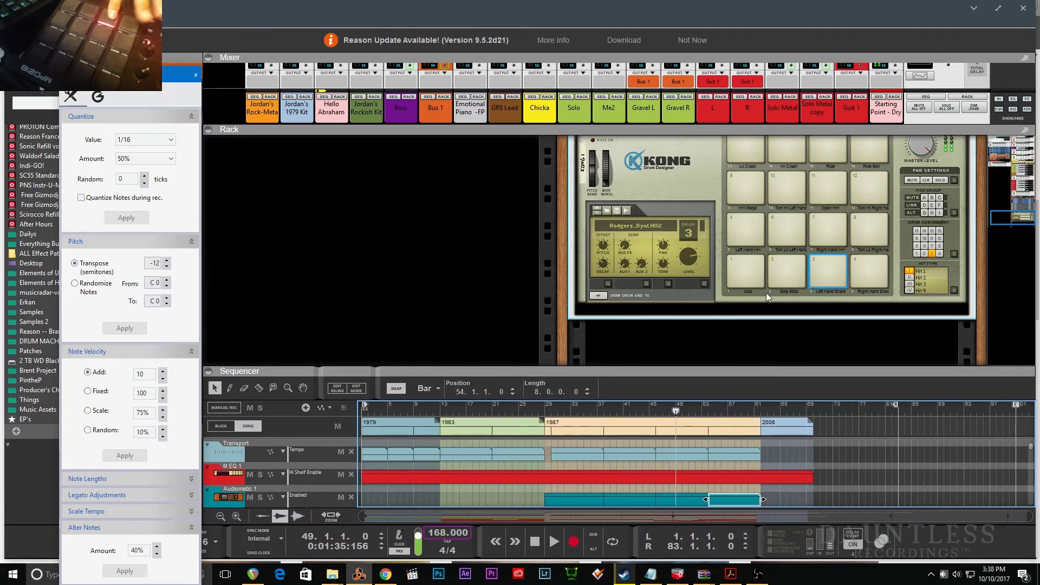
{"action": "left_click", "coordinate": [598, 296]}
{"action": "scroll", "coordinate": [648, 324], "scroll_direction": "down", "scroll_amount": 2}
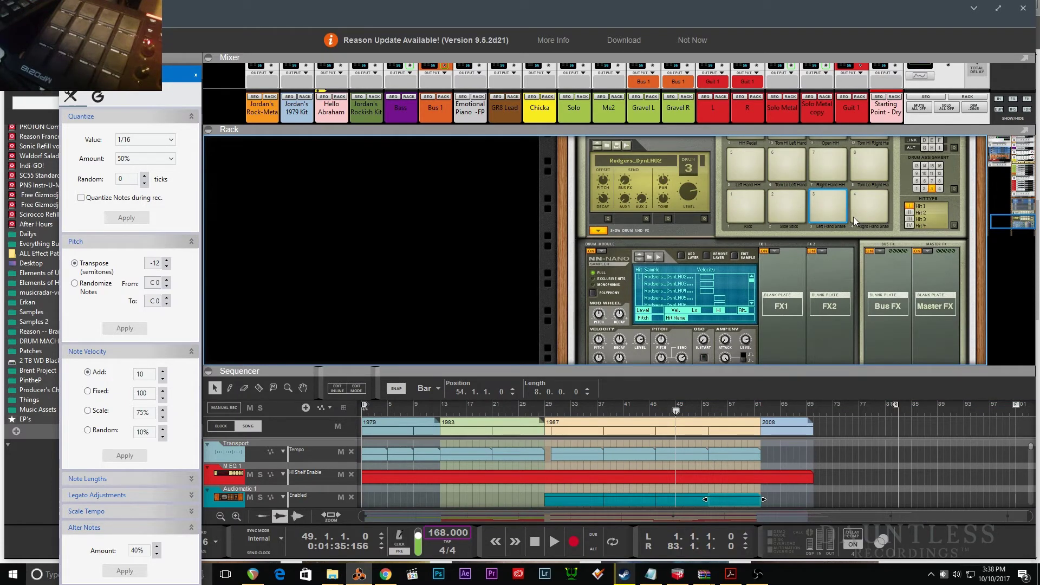
- Close the Quantize and Note Velocity tool window and browse the CLudwigTom2 and Rodgers samples, selecting several of them
{"action": "left_click", "coordinate": [196, 74]}
{"action": "left_click", "coordinate": [181, 295]}
{"action": "scroll", "coordinate": [138, 296], "scroll_direction": "down", "scroll_amount": 20}
{"action": "left_click", "coordinate": [135, 296]}
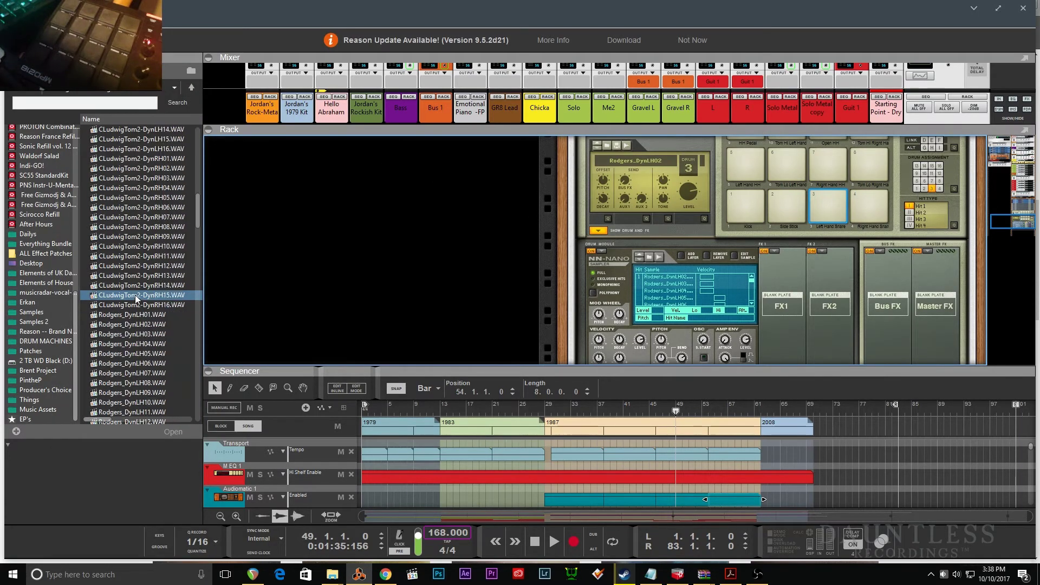
{"action": "left_click", "coordinate": [136, 265]}
{"action": "left_click", "coordinate": [138, 187]}
{"action": "left_click", "coordinate": [139, 335]}
{"action": "left_click", "coordinate": [139, 372]}
{"action": "left_click", "coordinate": [144, 190]}
{"action": "left_click", "coordinate": [146, 167]}
{"action": "left_click", "coordinate": [149, 207]}
{"action": "left_click", "coordinate": [152, 216]}
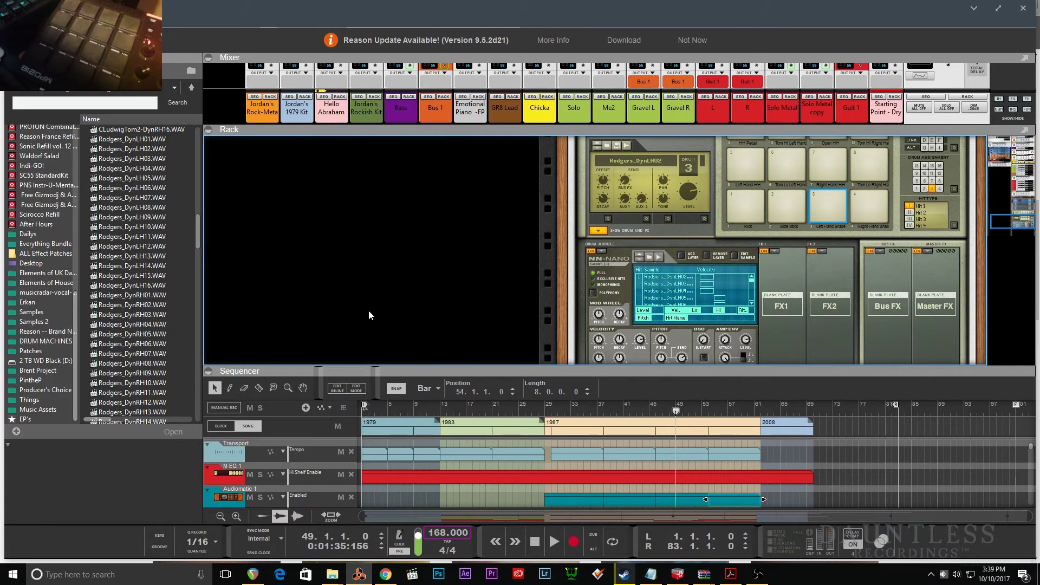
- On the Starting Point - Dry kit's Kong, show the Left Hand Snare pad's drum module, and that of the Left Hand HH pad
{"action": "scroll", "coordinate": [760, 233], "scroll_direction": "up", "scroll_amount": 1}
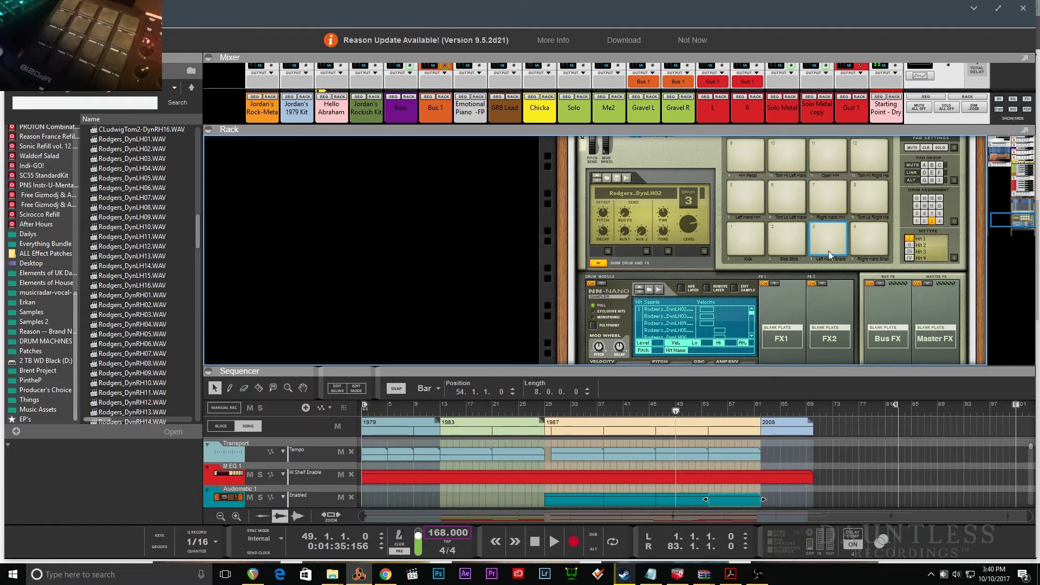
{"action": "scroll", "coordinate": [828, 251], "scroll_direction": "up", "scroll_amount": 1}
{"action": "left_click", "coordinate": [827, 200]}
{"action": "left_click", "coordinate": [749, 233]}
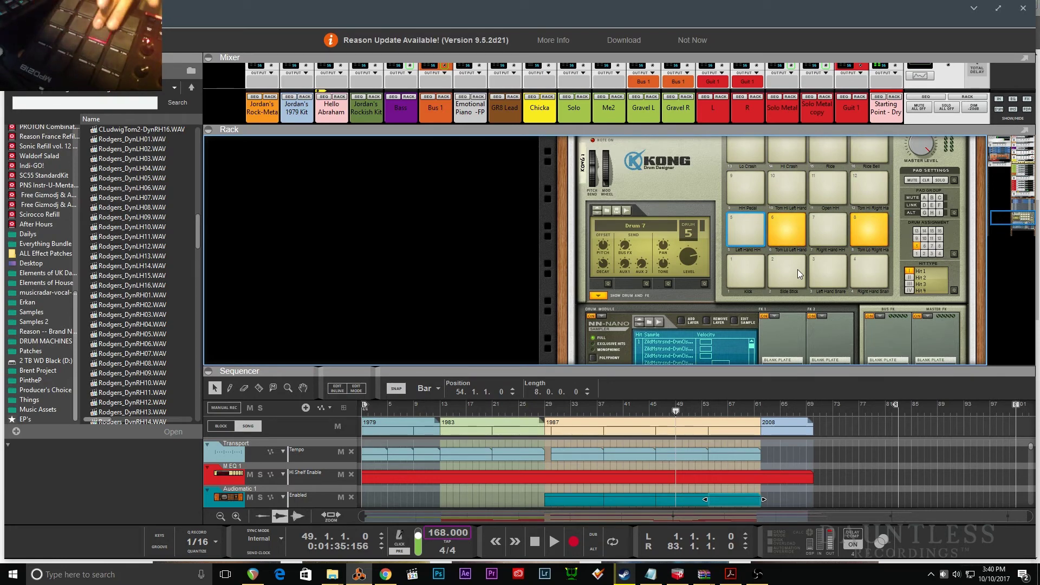
{"action": "key", "text": "super"}
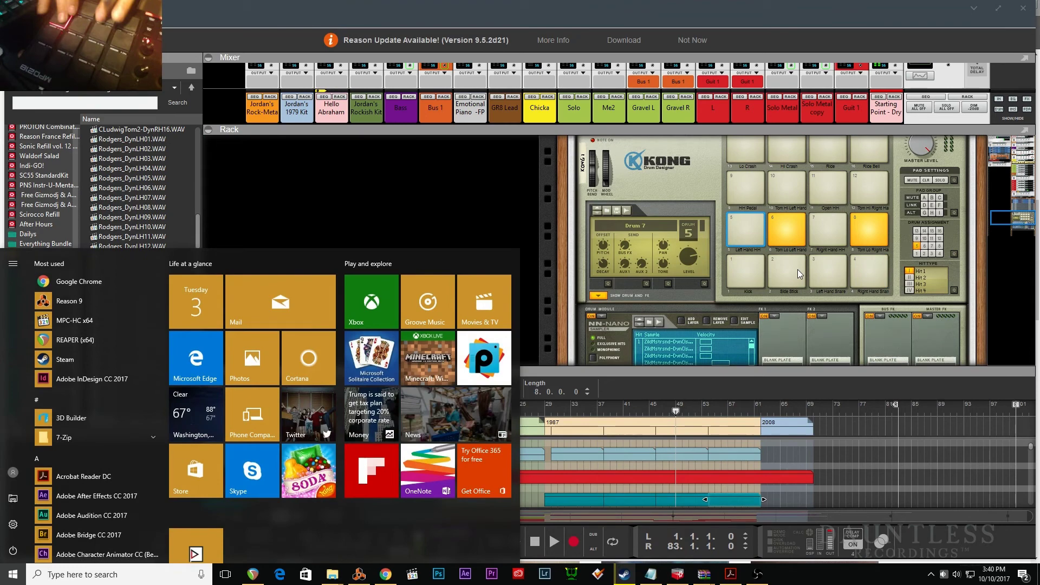
{"action": "left_click", "coordinate": [951, 450]}
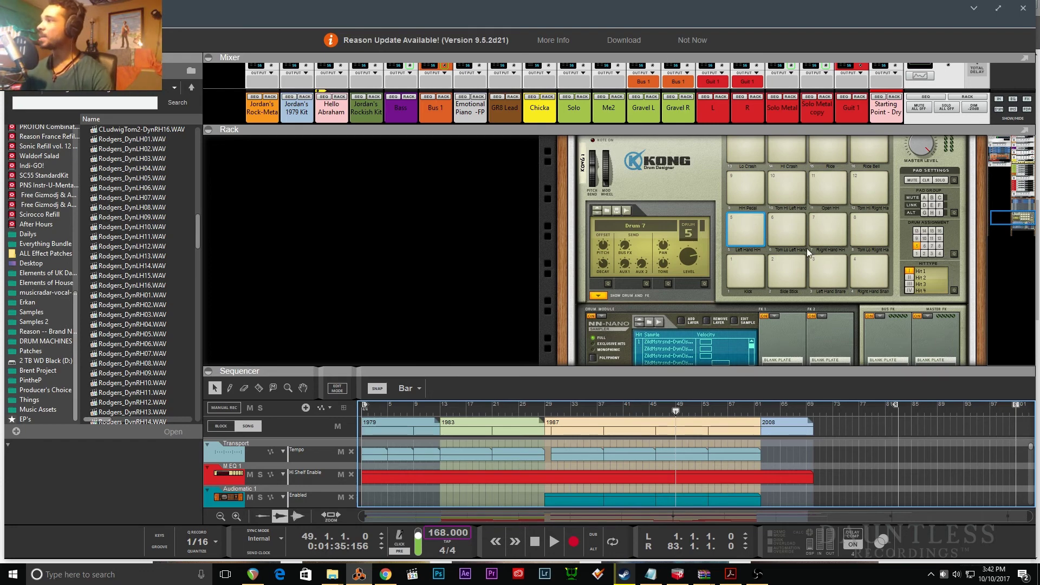
- Close Kong's drum and FX section and collapse the devices inside the Starting Point - Dry Combinator
{"action": "scroll", "coordinate": [808, 252], "scroll_direction": "up", "scroll_amount": 3}
{"action": "scroll", "coordinate": [577, 363], "scroll_direction": "down", "scroll_amount": 3}
{"action": "left_click", "coordinate": [598, 296]}
{"action": "scroll", "coordinate": [606, 297], "scroll_direction": "down", "scroll_amount": 10}
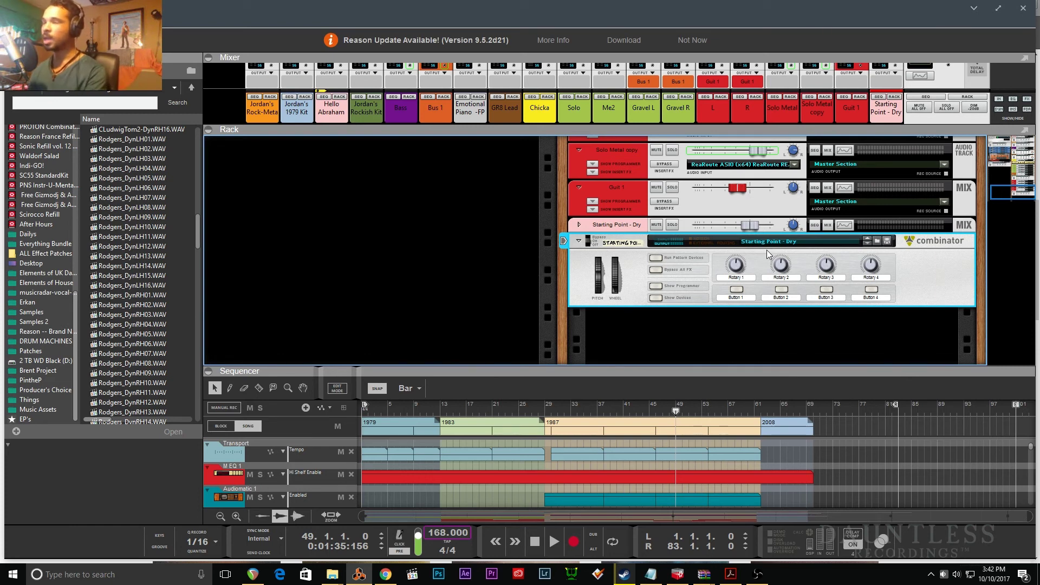
- Switch from the rack to the enlarged sequencer showing all the song's tracks
{"action": "key", "text": "F7"}
{"action": "key", "text": "F6"}
{"action": "key", "text": "F7"}
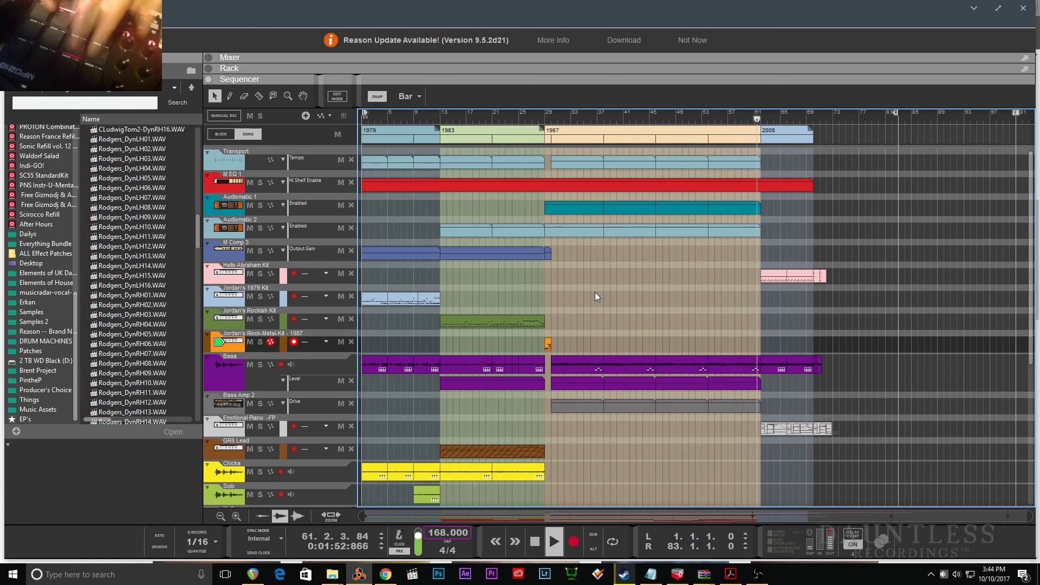
- Stop playback and move the selection through the song blocks to the 2008 block
{"action": "key", "text": "space"}
{"action": "key", "text": "Right"}
{"action": "key", "text": "Right"}
{"action": "key", "text": "Right"}
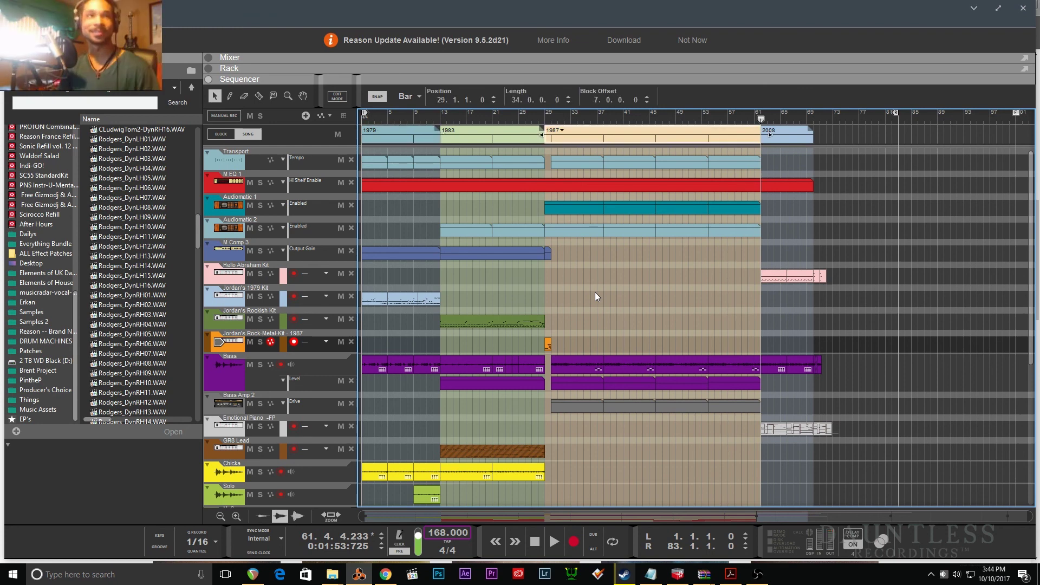
{"action": "key", "text": "Right"}
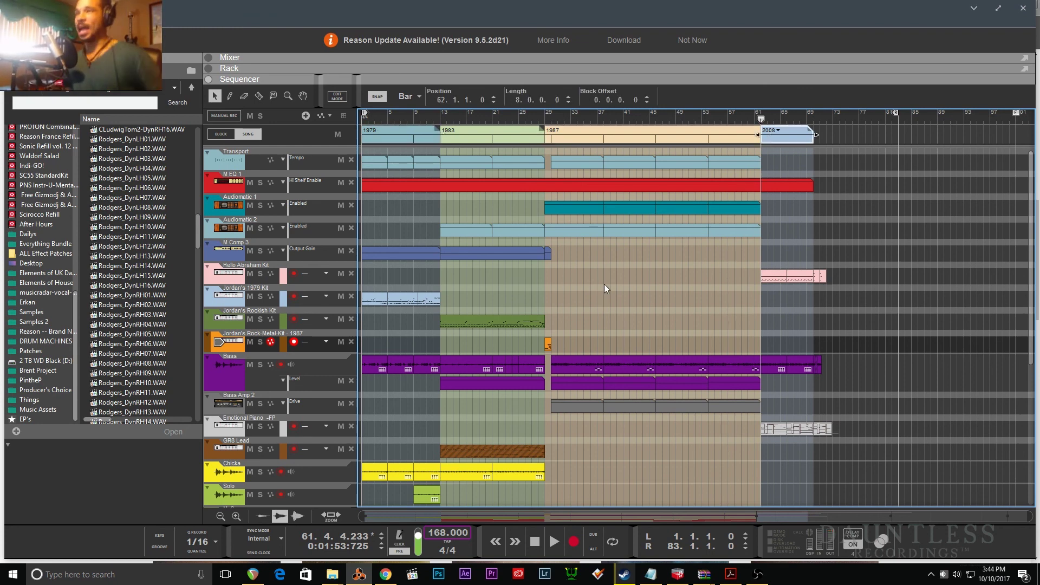
- Undo the last change on the Rock-Metal-Kit - 1987 track with the block deselected, and switch to the recording software
{"action": "left_click", "coordinate": [627, 315]}
{"action": "key", "text": "ctrl+z"}
{"action": "left_click", "coordinate": [606, 299]}
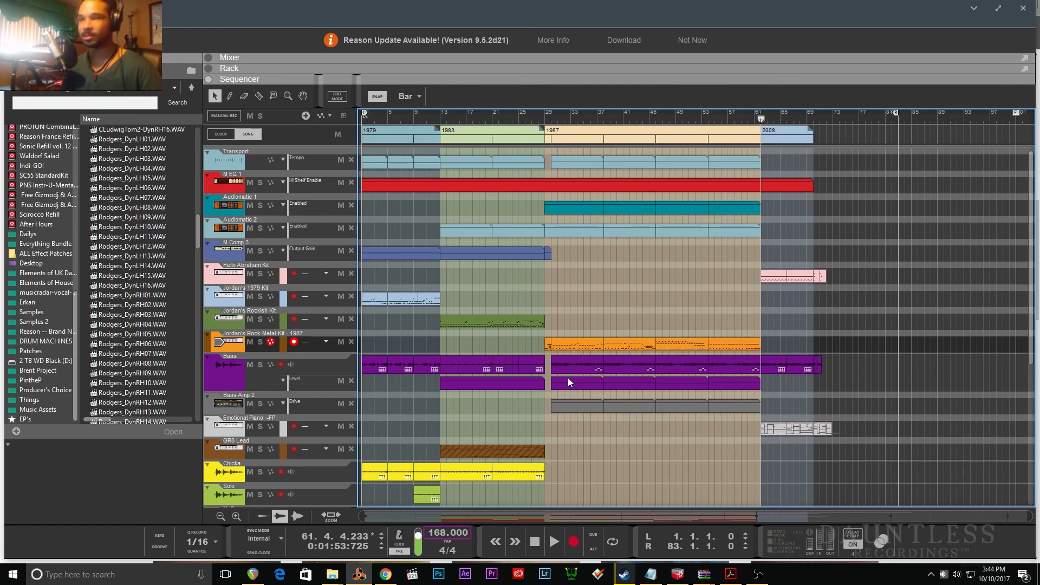
{"action": "left_click", "coordinate": [757, 573]}
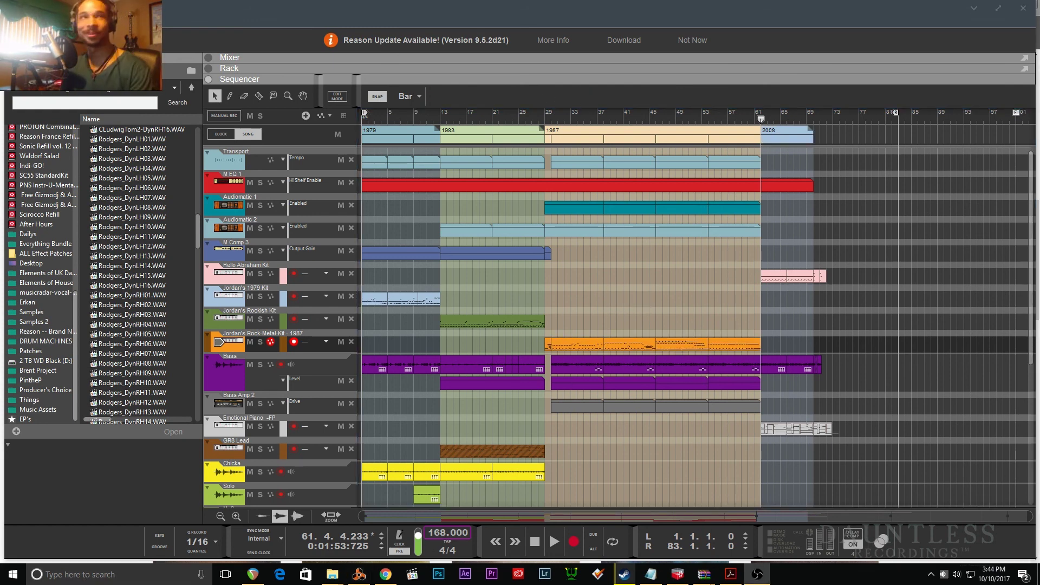